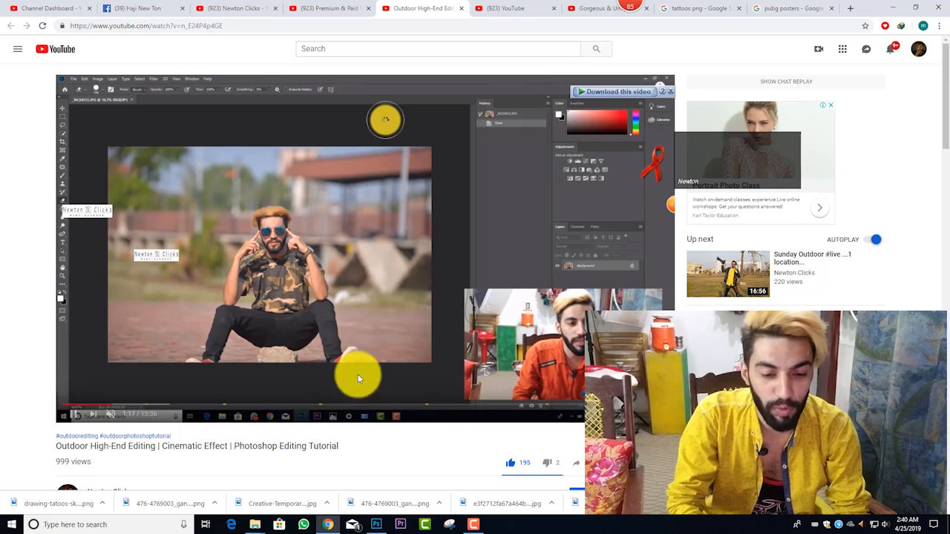
Step: Switch to Photoshop and examine the portrait's face and upper body up close and as a whole
left_click(378, 525)
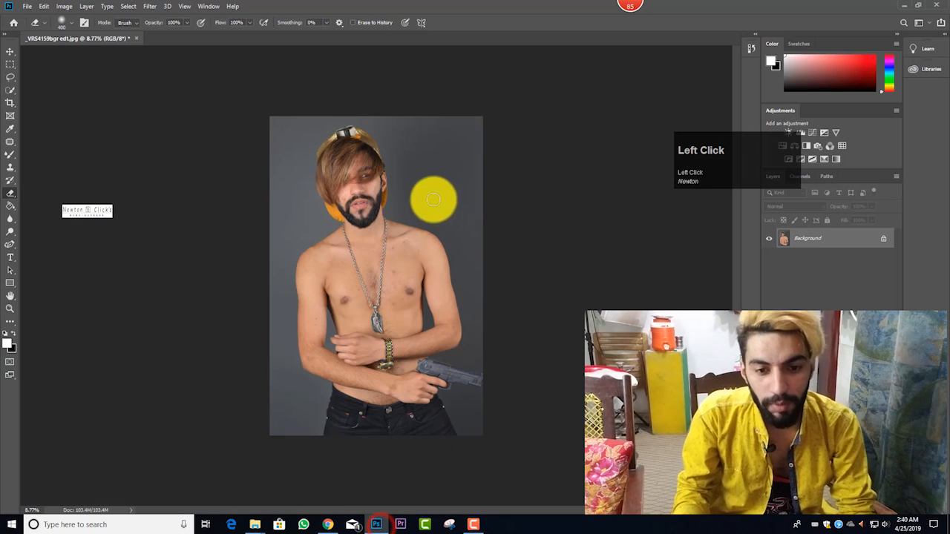
scroll(370, 186, "up", 4)
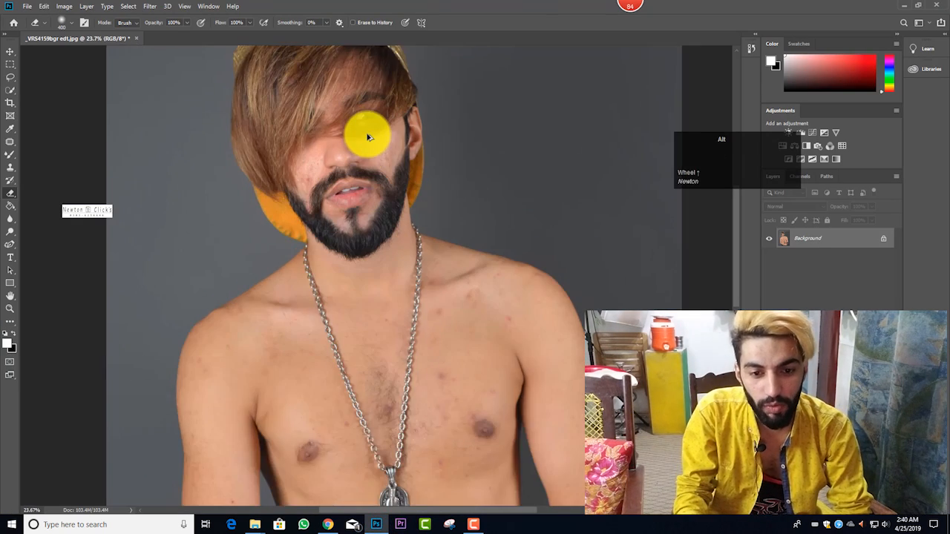
scroll(372, 143, "down", 1)
scroll(373, 143, "down", 2)
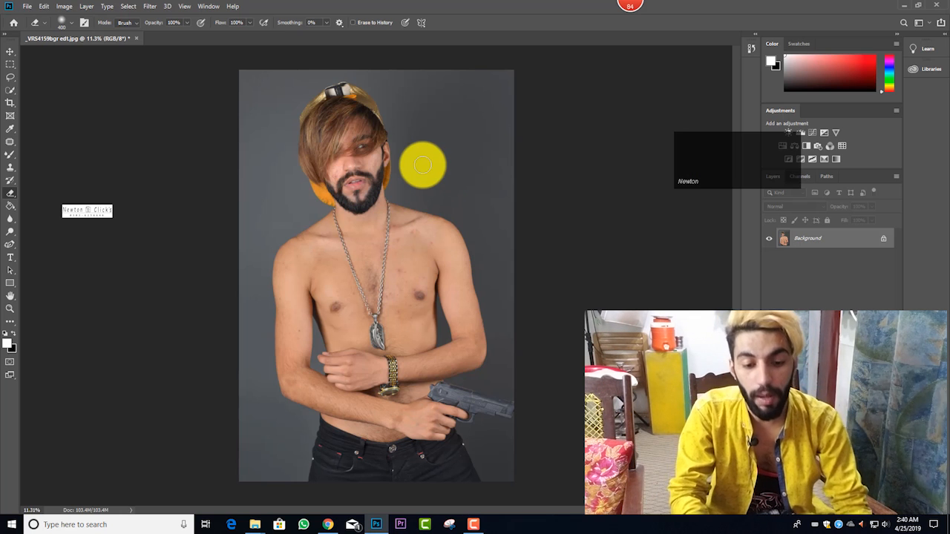
Step: Switch to Chrome and view the two outdoor high-end Photoshop editing tutorials on YouTube
left_click(328, 525)
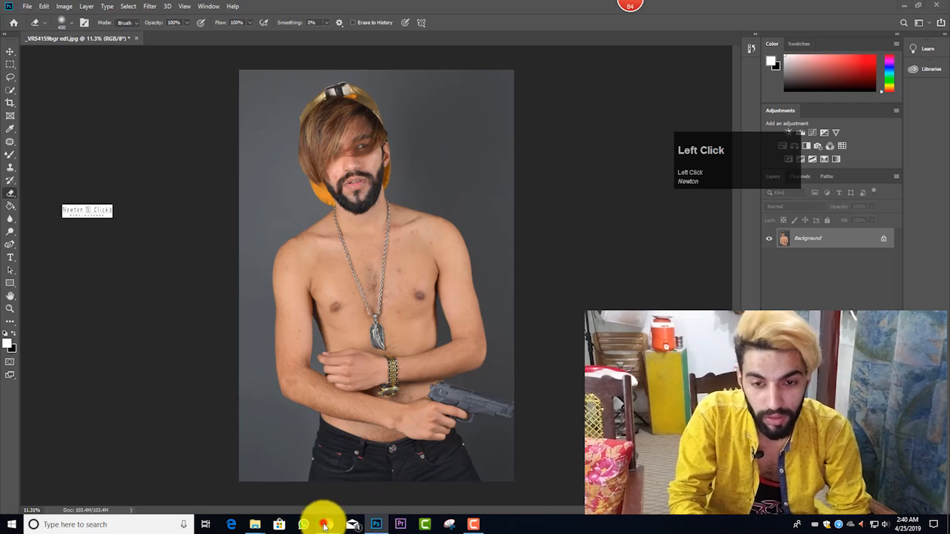
left_click(328, 8)
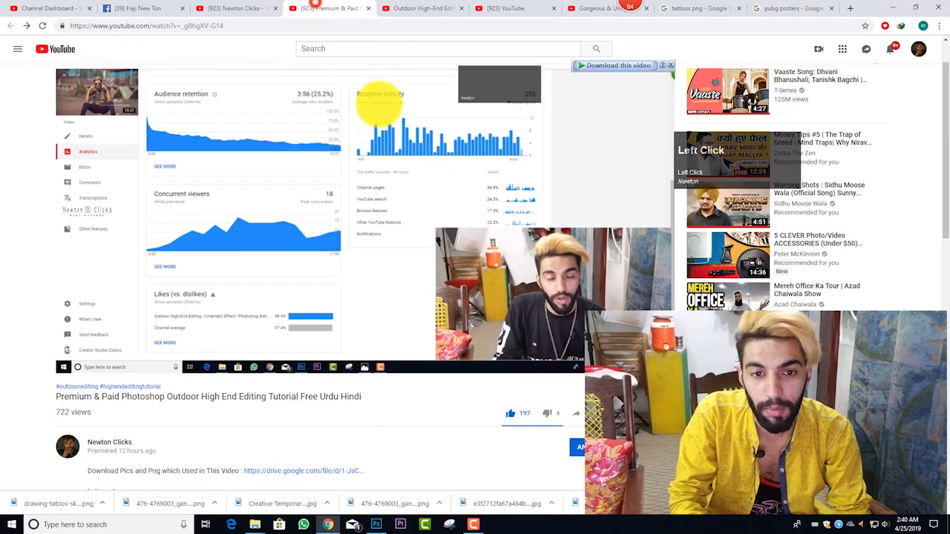
left_click(421, 9)
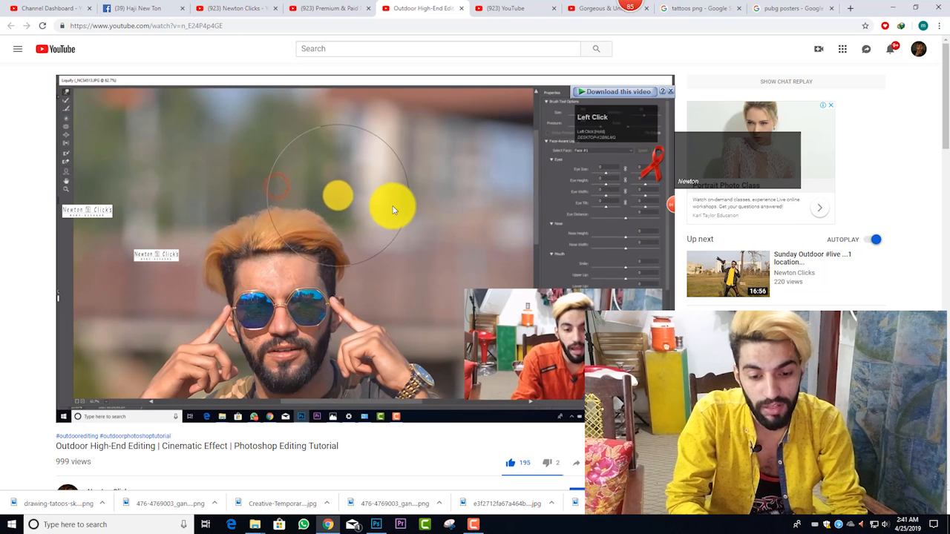
Step: Return to Photoshop, open the portrait in the Liquify filter, and push the man's right arm slightly outward with a large warp brush
left_click(376, 524)
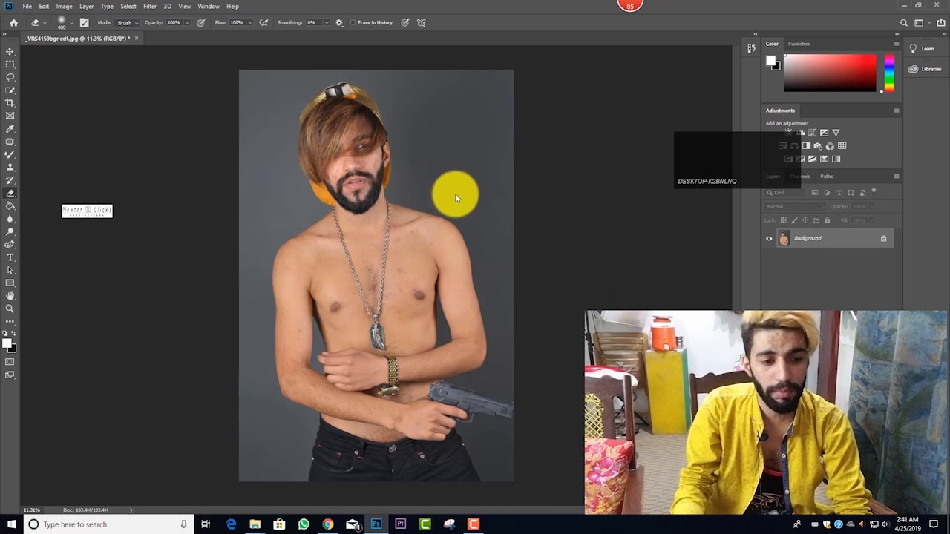
key("ctrl+shift+x")
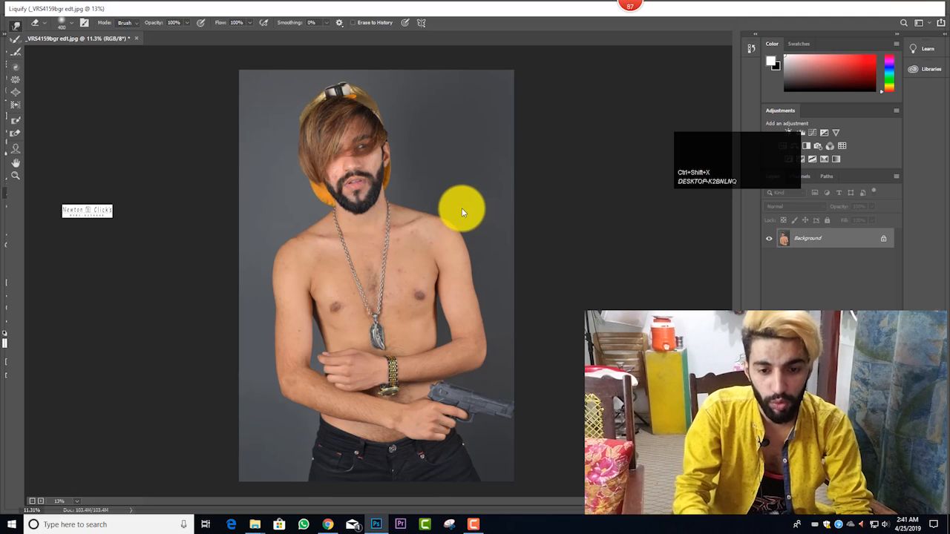
key("bracketright")
key("bracketright")
key("bracketright")
key("bracketright")
key("bracketright")
key("bracketright")
key("bracketright")
key("bracketright")
key("bracketright")
key("bracketright")
key("bracketright")
key("bracketright")
key("bracketright")
key("bracketright")
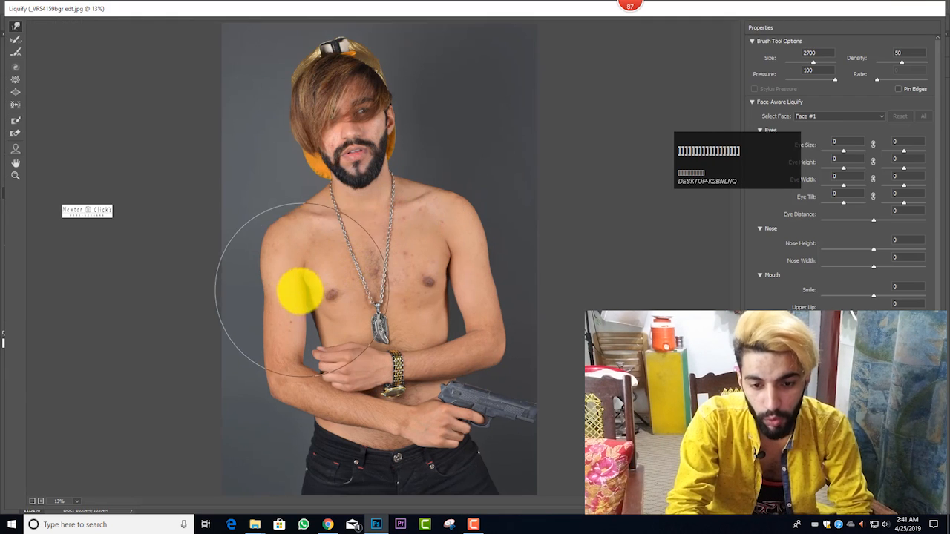
left_click_drag(238, 302, 232, 301)
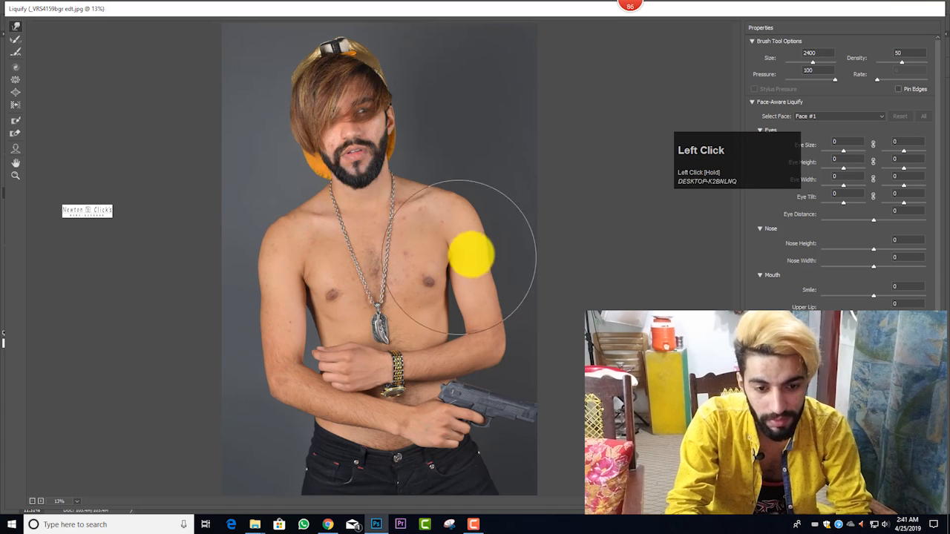
Step: Warp the outer edge of the man's left arm using Liquify brush sizes 2400 and 2200
left_click_drag(521, 256, 526, 258)
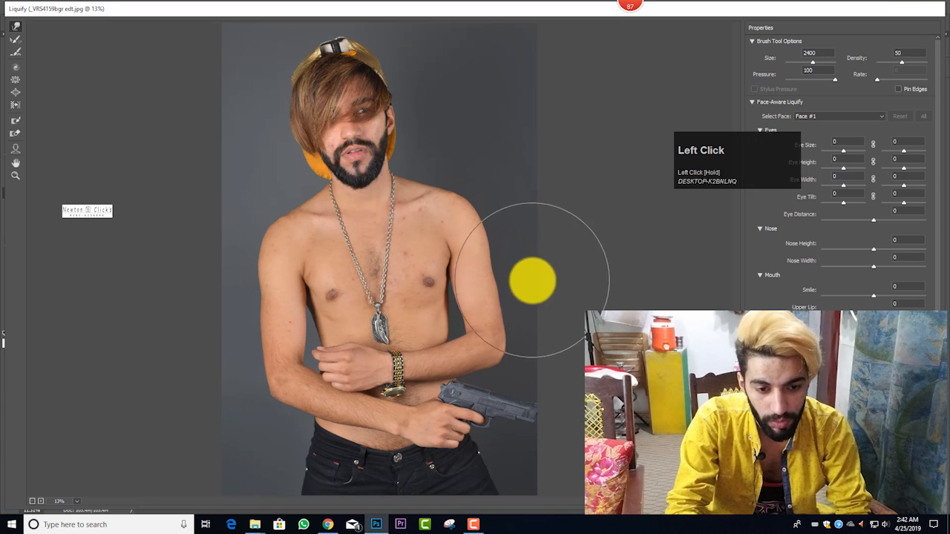
key("bracketleft")
left_click_drag(536, 292, 456, 282)
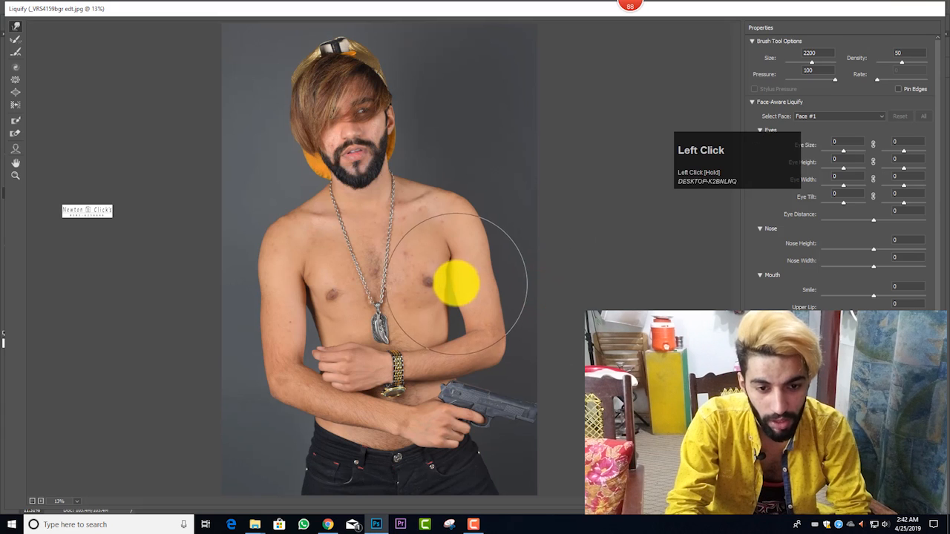
Step: Broaden both upper arms in Liquify, using brush size 3200 on his left arm and 3300 on his right
key("bracketright")
key("bracketright")
key("bracketright")
key("bracketright")
key("bracketright")
key("bracketright")
key("bracketright")
key("bracketright")
key("bracketright")
key("bracketright")
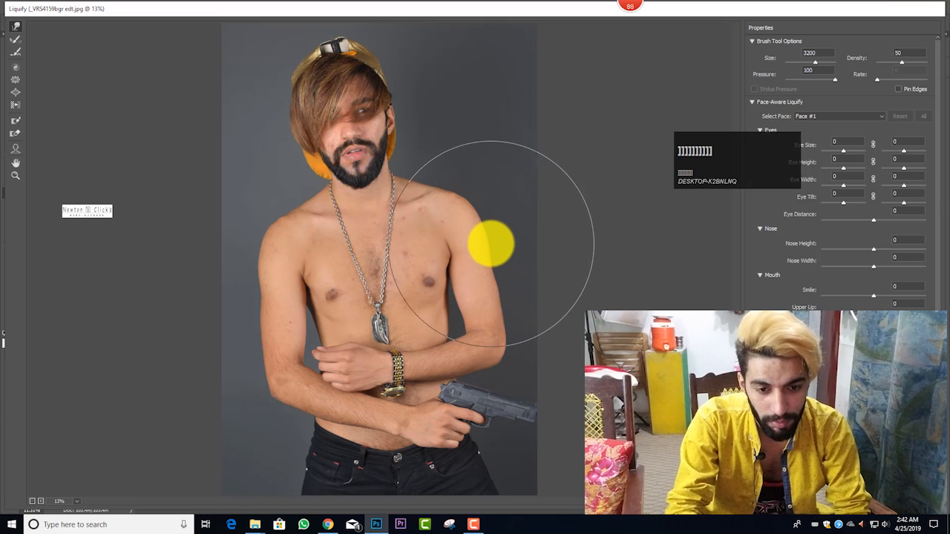
left_click_drag(490, 244, 411, 243)
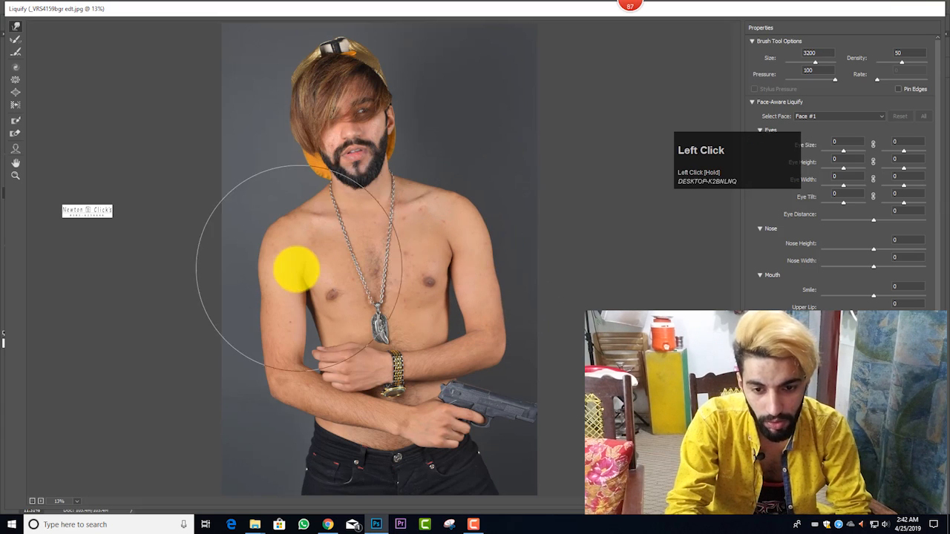
key("bracketright")
left_click_drag(268, 270, 262, 270)
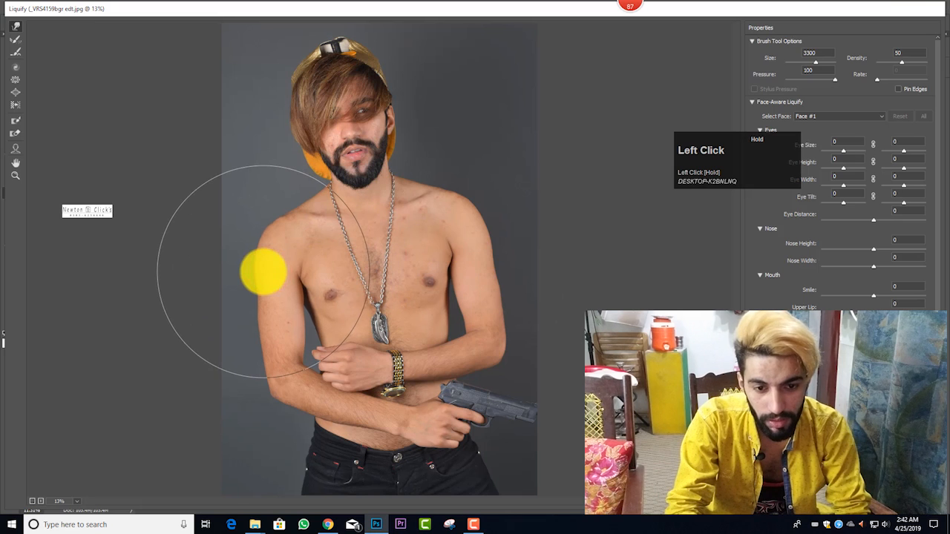
Step: Set the Liquify brush size to 1900 and push the man's left chest muscle slightly downward
key("bracketleft")
key("bracketleft")
key("bracketleft")
key("bracketleft")
key("bracketleft")
key("bracketleft")
key("bracketleft")
key("bracketleft")
key("bracketleft")
key("bracketleft")
key("bracketleft")
key("bracketleft")
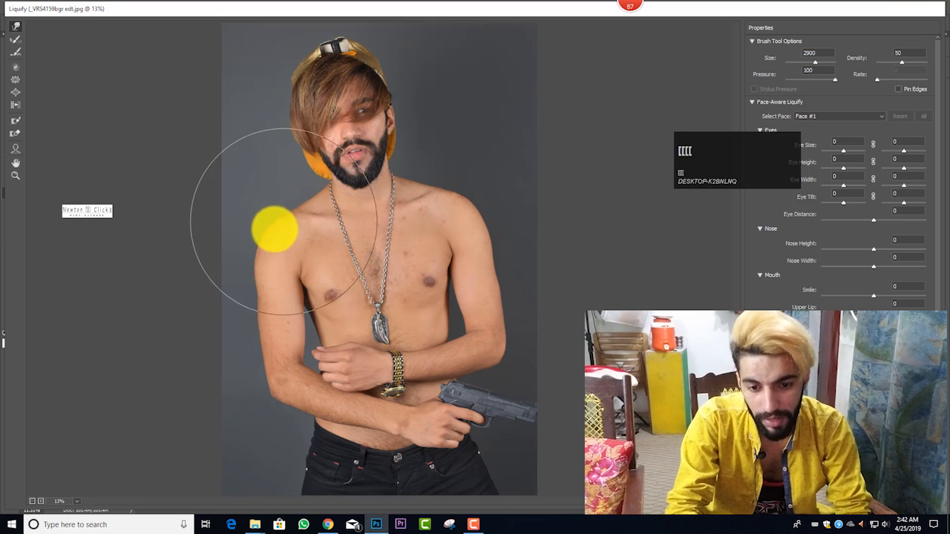
key("bracketleft")
key("bracketleft")
key("bracketleft")
key("bracketleft")
key("bracketleft")
key("bracketleft")
key("bracketleft")
key("bracketleft")
key("bracketleft")
key("bracketleft")
key("bracketleft")
key("bracketleft")
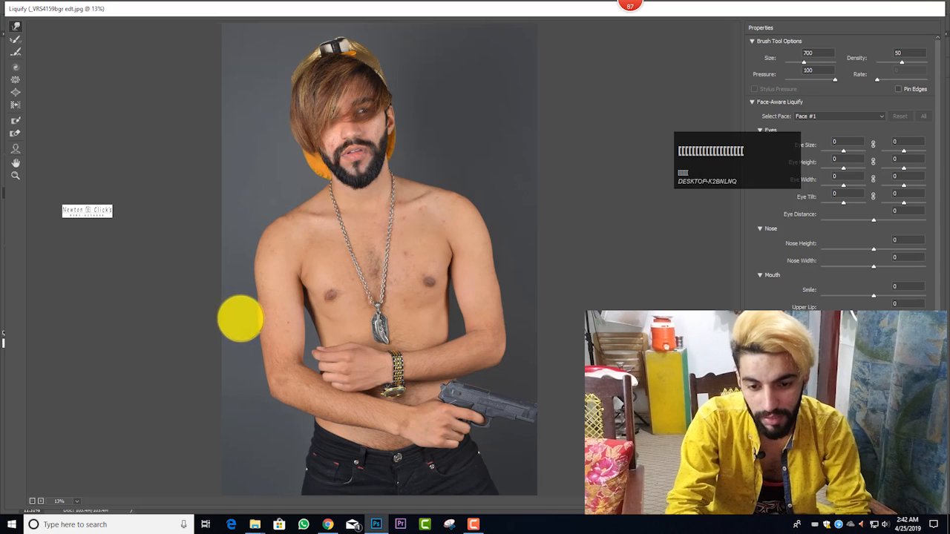
key("bracketright")
key("bracketright")
key("bracketright")
key("bracketright")
key("bracketright")
key("bracketright")
key("bracketright")
key("bracketright")
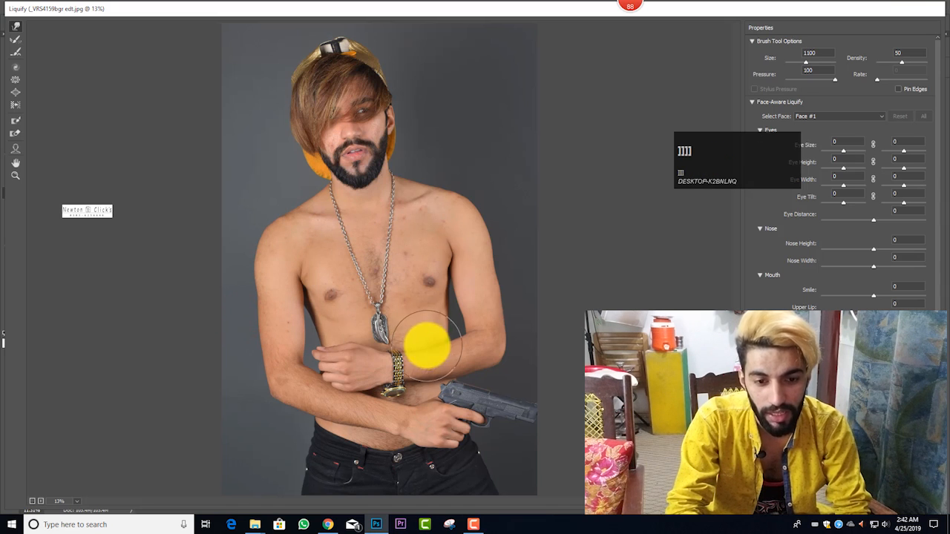
key("bracketright")
key("bracketright")
key("bracketright")
key("bracketright")
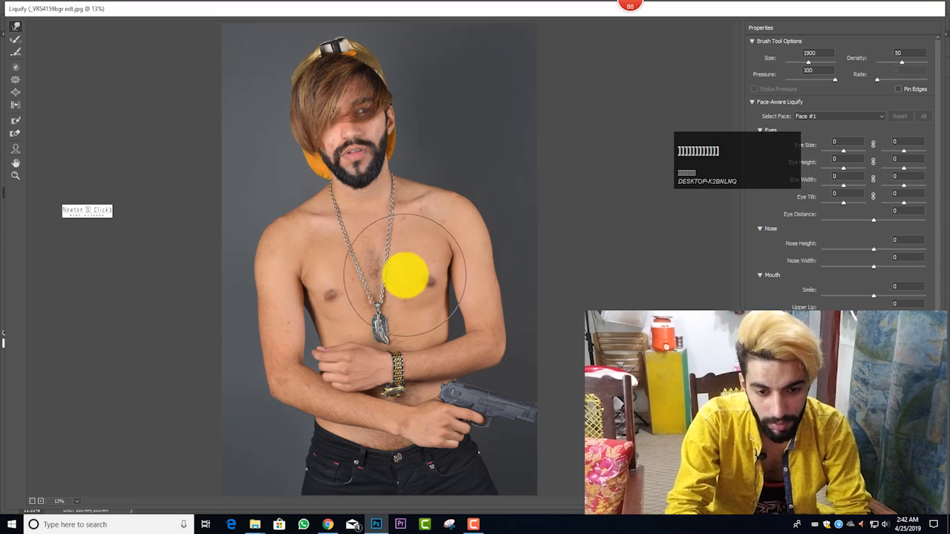
left_click_drag(405, 274, 404, 278)
Step: Reduce the Liquify brush size to 1300 and shape the man's right chest muscle with a slight downward push
key("bracketleft")
key("bracketleft")
key("bracketleft")
key("bracketleft")
key("bracketleft")
key("bracketleft")
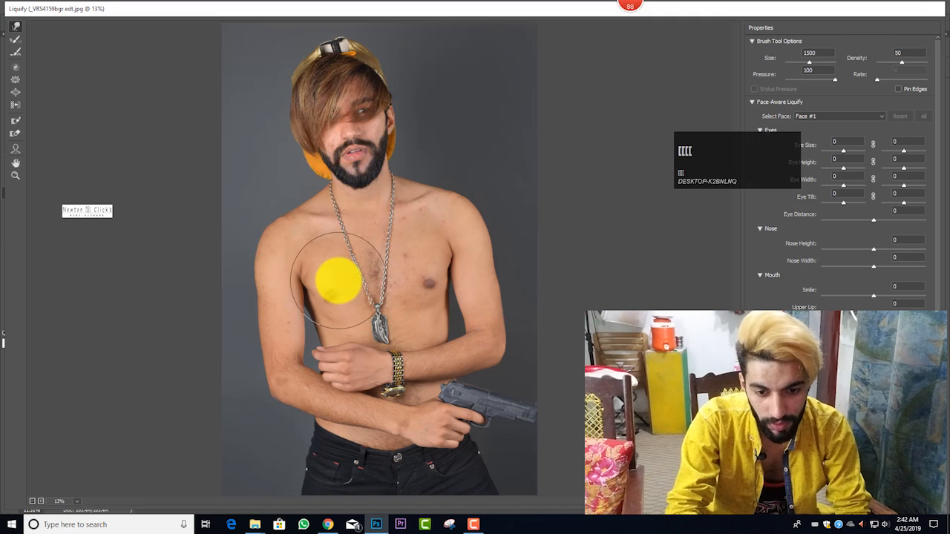
left_click_drag(336, 280, 339, 282)
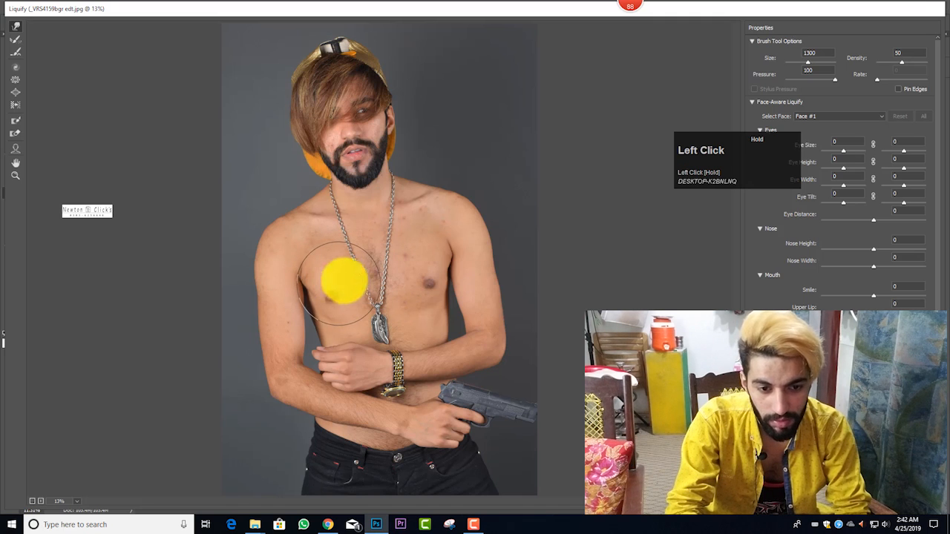
Step: Set the Liquify brush size to 2900 and reshape the outer contours of both shoulders
key("bracketright")
key("bracketright")
key("bracketright")
key("bracketright")
key("bracketright")
key("bracketright")
key("bracketright")
key("bracketright")
key("bracketright")
key("bracketright")
key("bracketright")
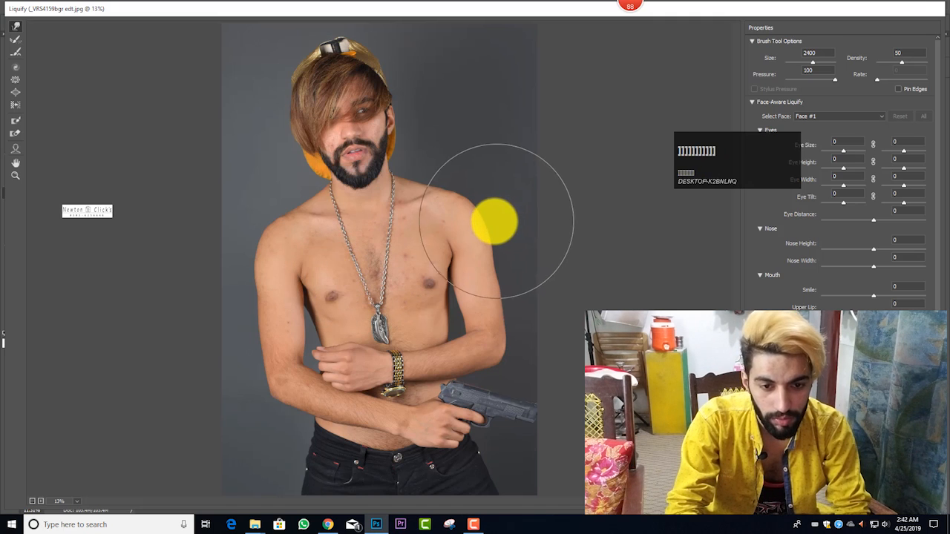
key("bracketright")
key("bracketright")
key("bracketright")
key("bracketright")
key("bracketright")
left_click_drag(494, 221, 430, 220)
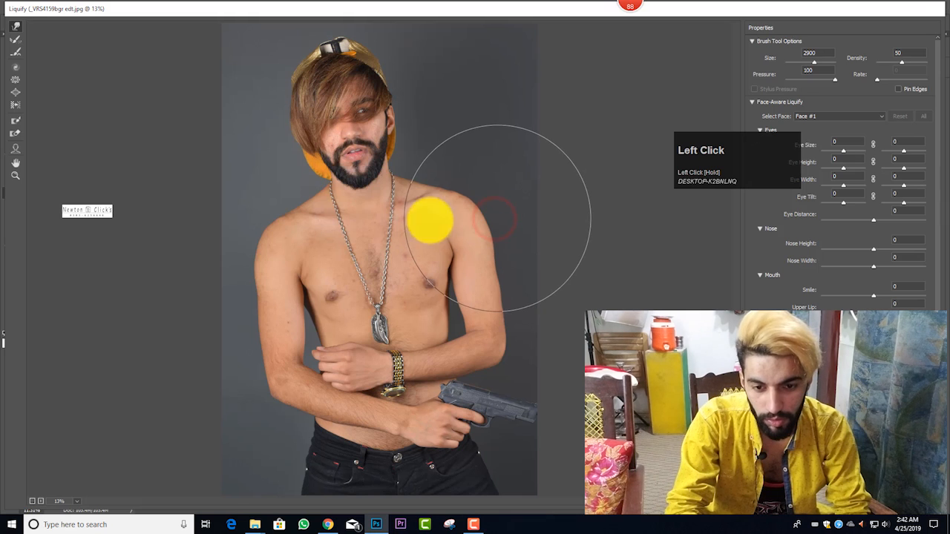
left_click_drag(259, 248, 291, 248)
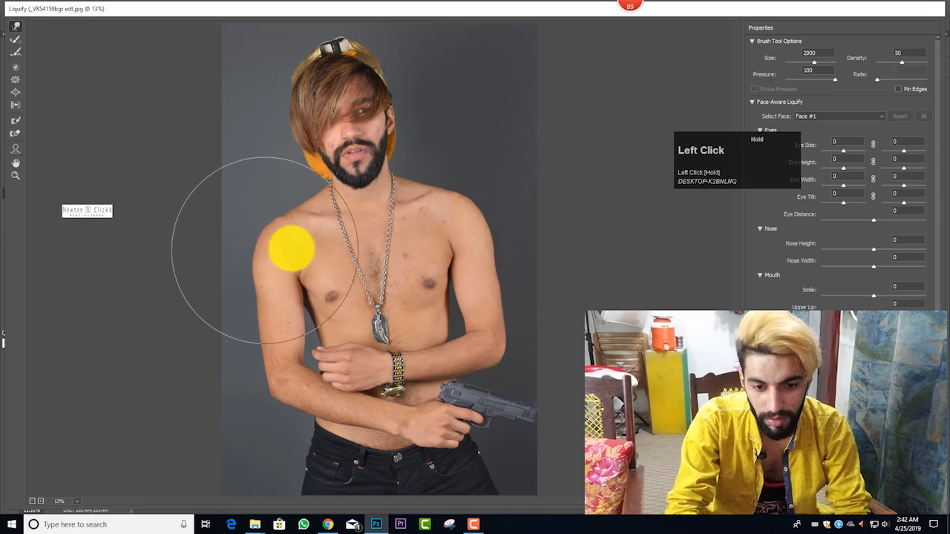
Step: Reduce the Liquify brush size to 1100 and smooth the outer edge of the man's right upper arm
key("bracketleft")
key("bracketleft")
key("bracketleft")
key("bracketleft")
key("bracketleft")
key("bracketleft")
key("bracketleft")
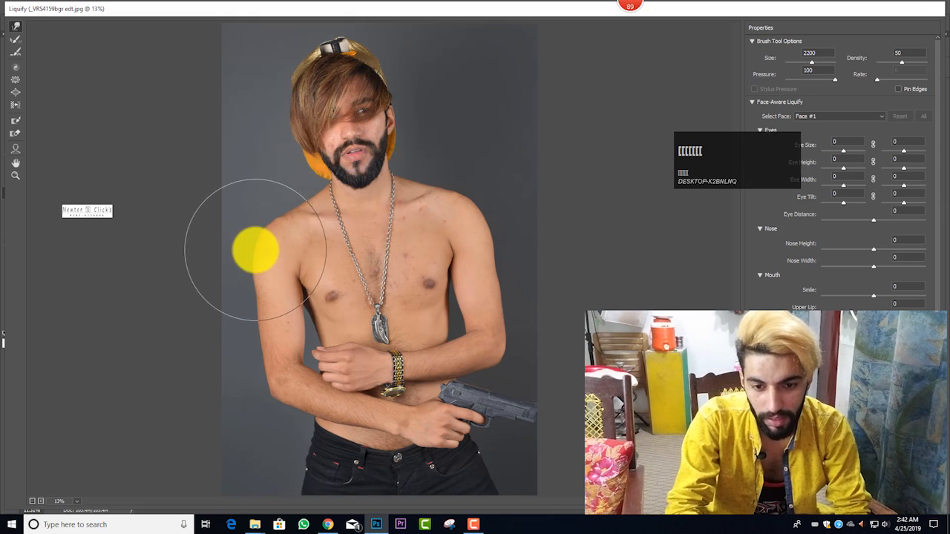
key("bracketleft")
key("bracketleft")
key("bracketleft")
key("bracketleft")
key("bracketleft")
key("bracketleft")
key("bracketleft")
key("bracketleft")
key("bracketleft")
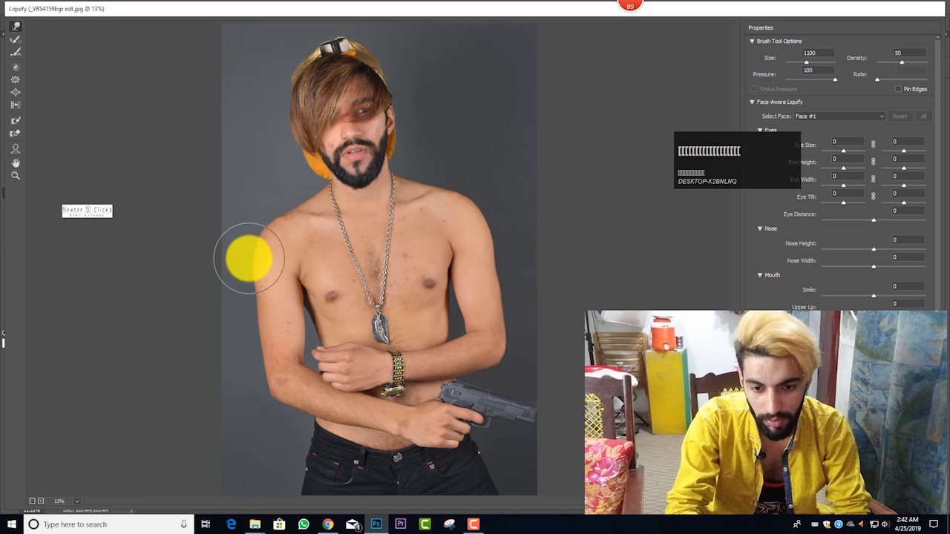
left_click_drag(248, 257, 245, 270)
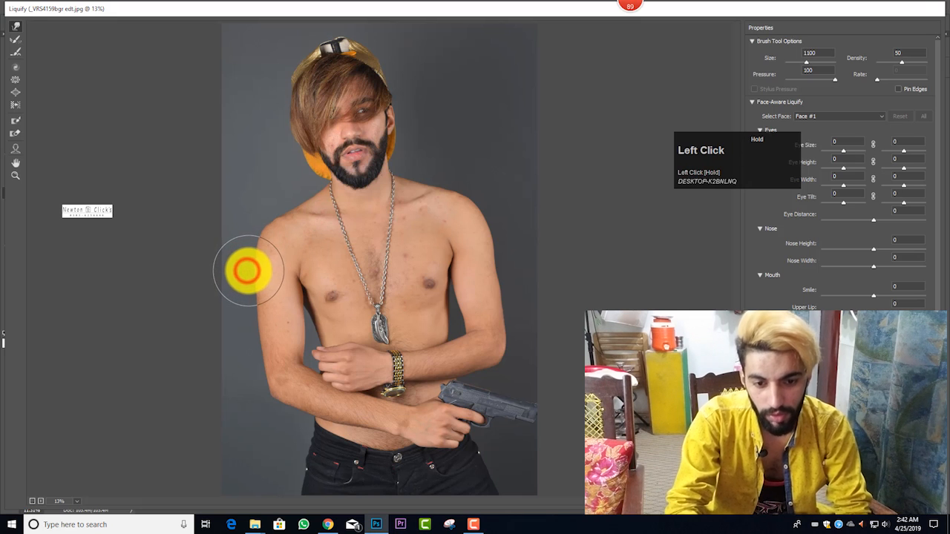
Step: Refine the man's right shoulder and upper arm outline with a Liquify brush up to size 1800, and apply the filter
key("bracketright")
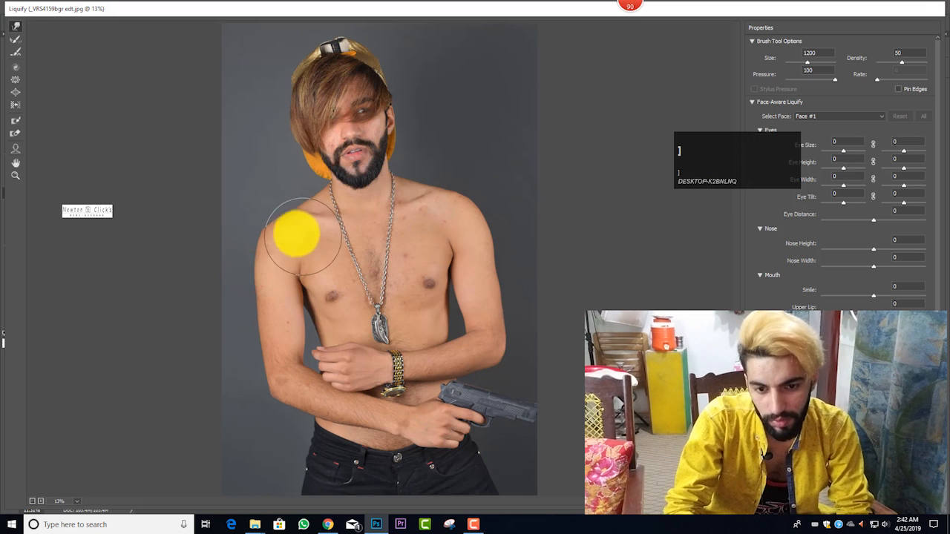
key("bracketleft")
key("bracketleft")
key("bracketleft")
left_click(239, 221)
key("bracketright")
key("bracketright")
key("bracketright")
key("bracketright")
key("bracketright")
key("bracketright")
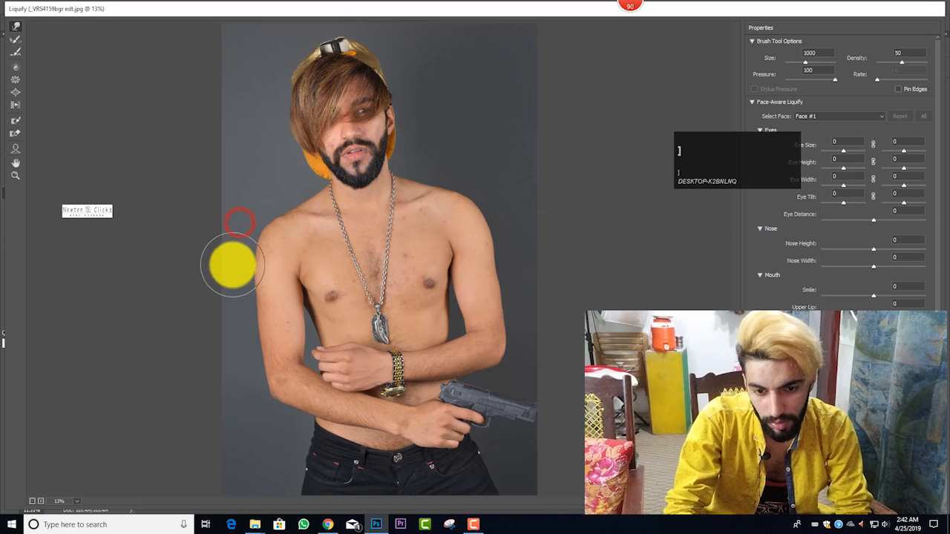
key("bracketright")
key("bracketright")
key("bracketright")
mouse_move(227, 265)
left_mouse_down()
mouse_move(269, 250)
mouse_move(590, 258)
mouse_move(441, 231)
mouse_move(285, 246)
mouse_move(237, 268)
mouse_move(292, 265)
mouse_move(238, 274)
left_mouse_up()
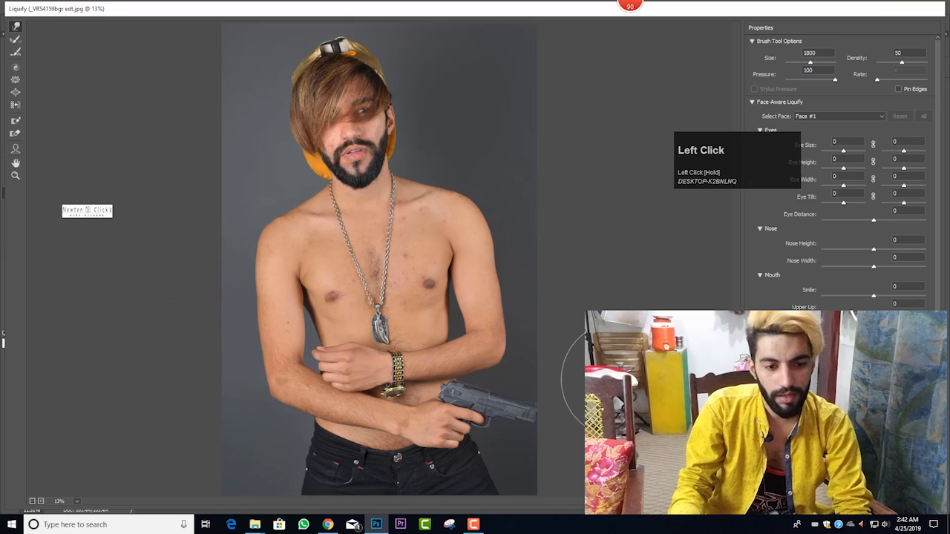
left_click(434, 322)
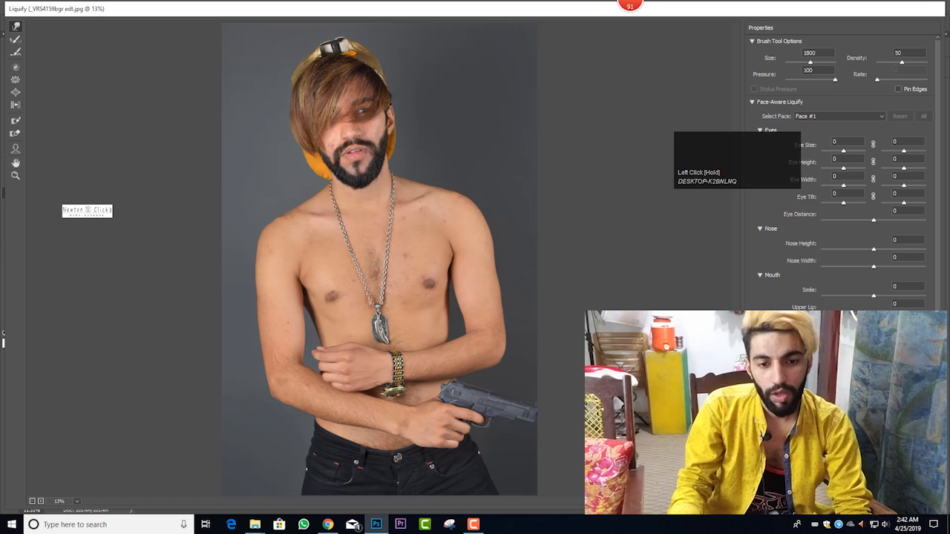
left_click(913, 502)
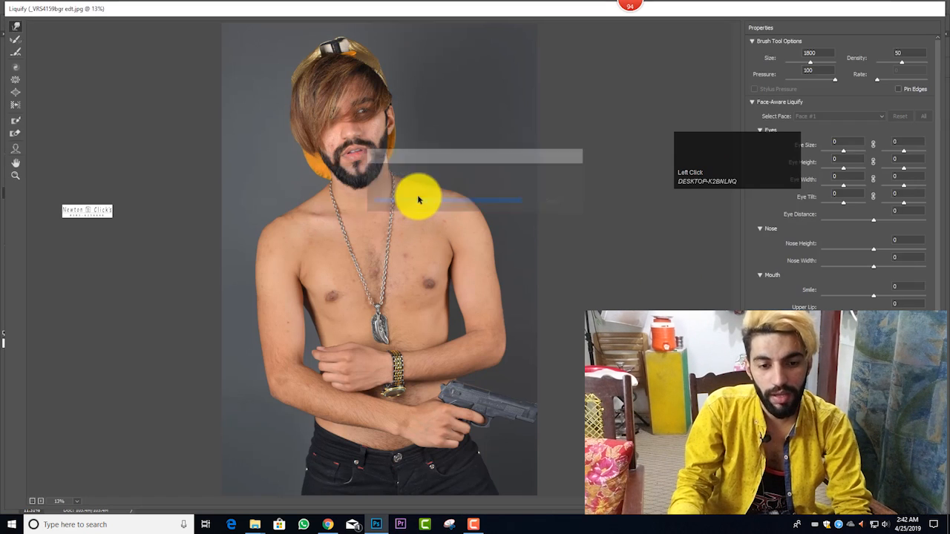
Step: Compare the portrait before and after the Liquify edit by undoing and restoring it
scroll(424, 248, "up", 2, "ctrl+alt")
scroll(413, 253, "up", 3)
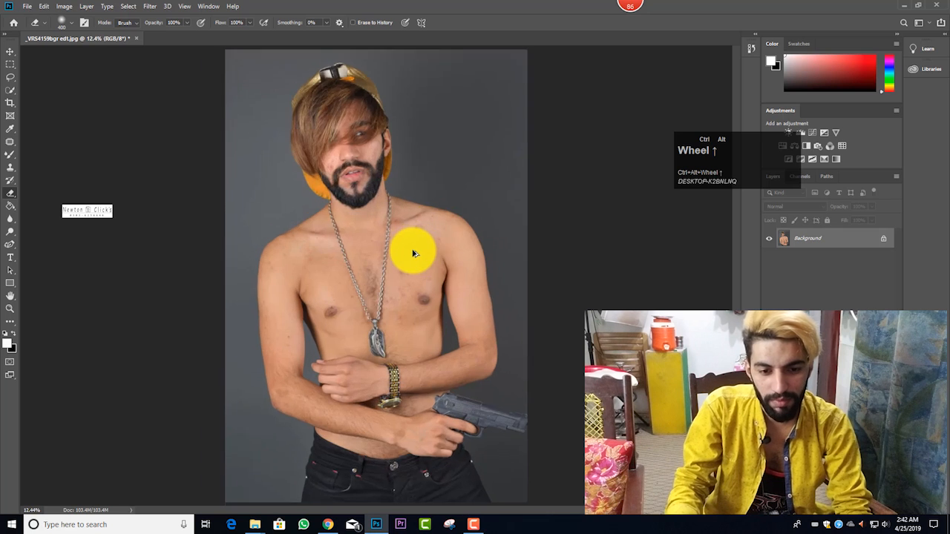
scroll(413, 253, "down", 2)
key("ctrl+z")
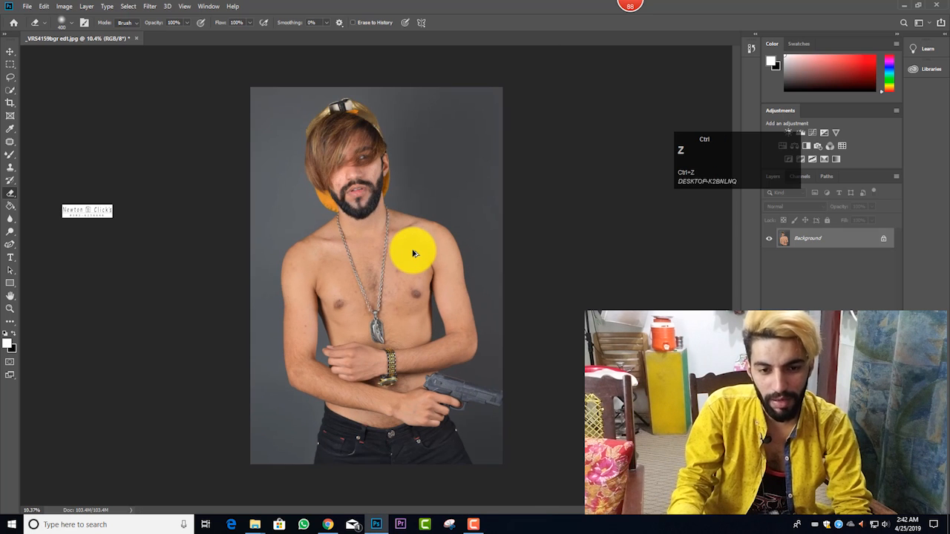
key("ctrl+z")
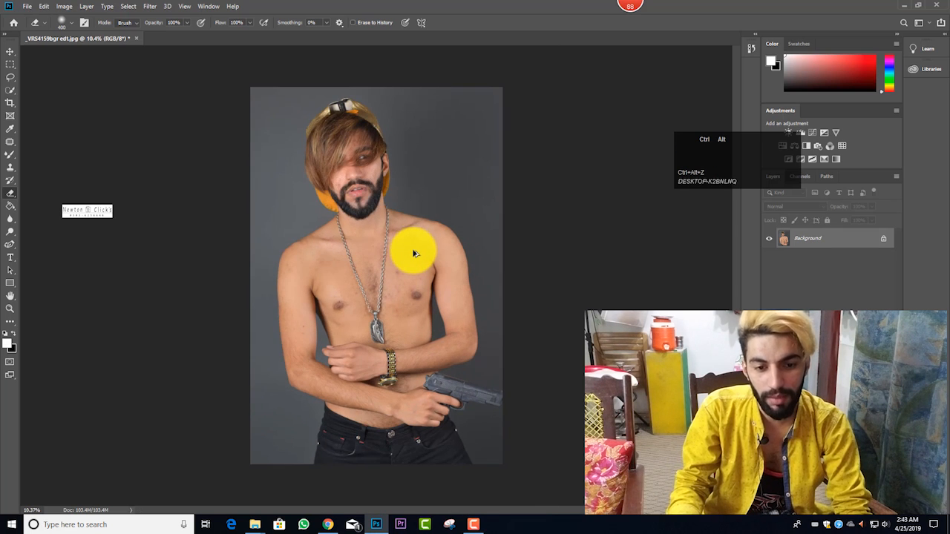
Step: Activate the Mixer Brush tool and check its brush presets
scroll(413, 251, "up", 3, "ctrl+alt")
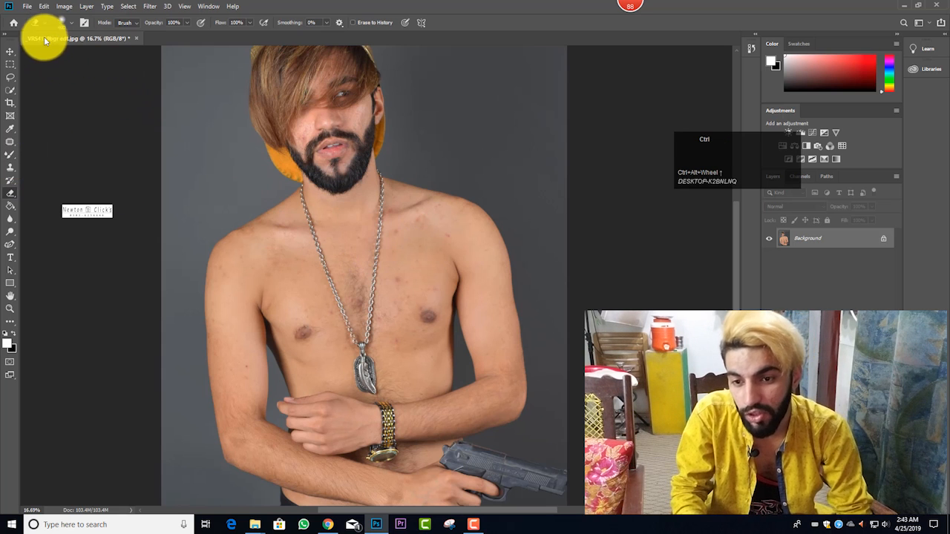
scroll(36, 74, "left", 1, "ctrl")
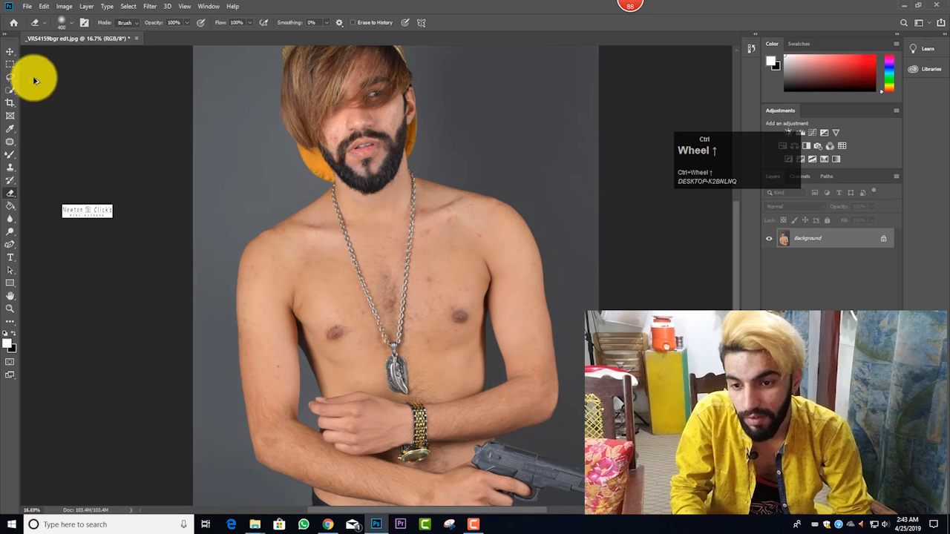
right_click(10, 158)
left_click(43, 182)
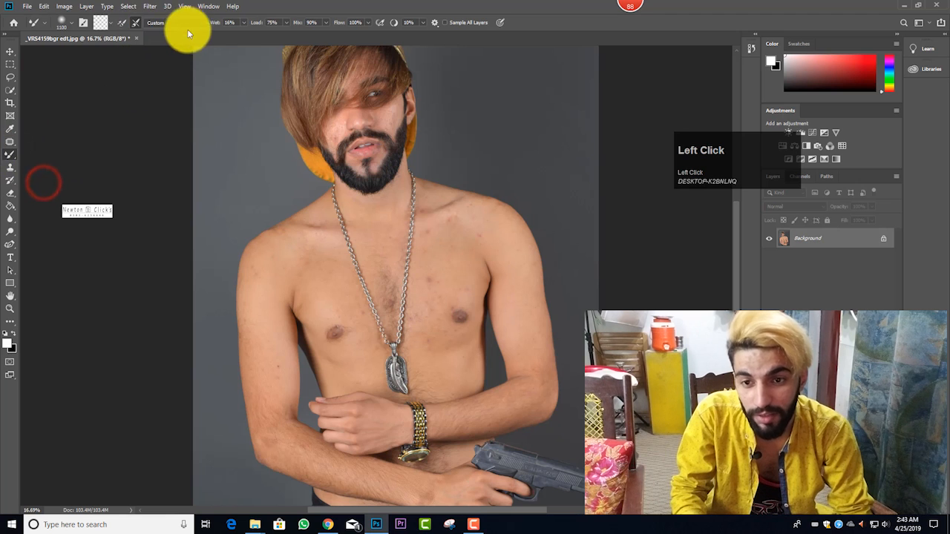
left_click(68, 28)
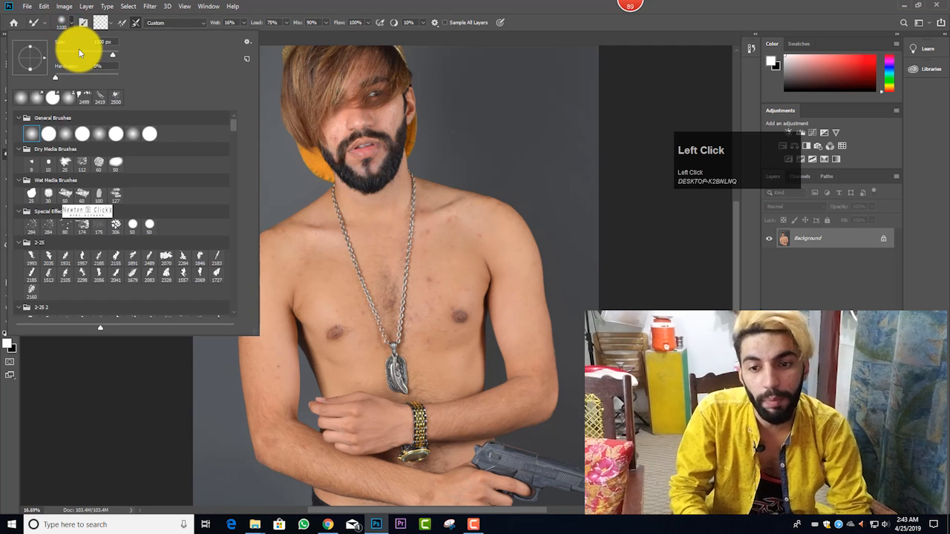
left_click(274, 9)
Step: Return to the Mixer Brush and choose the first soft round tip from General Brushes
right_click(8, 155)
left_click(26, 170)
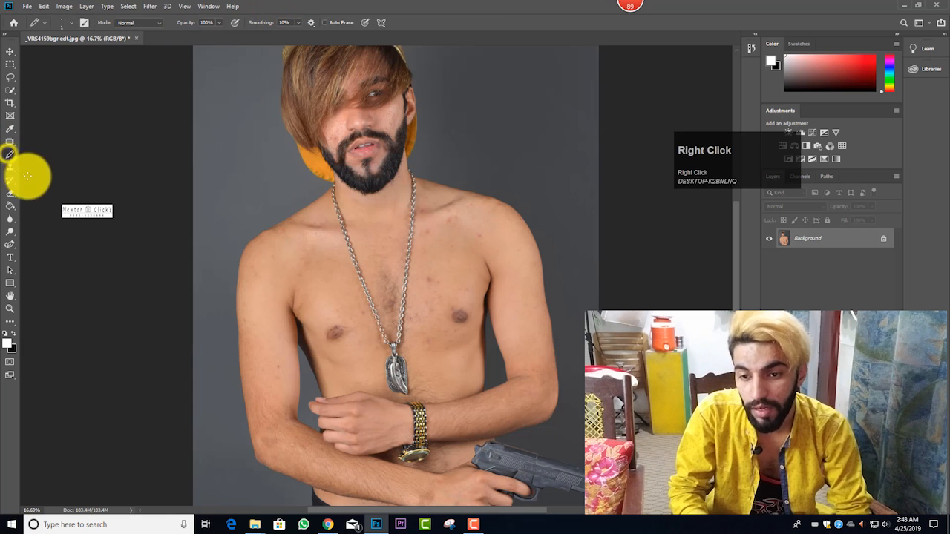
right_click(18, 158)
left_click(30, 181)
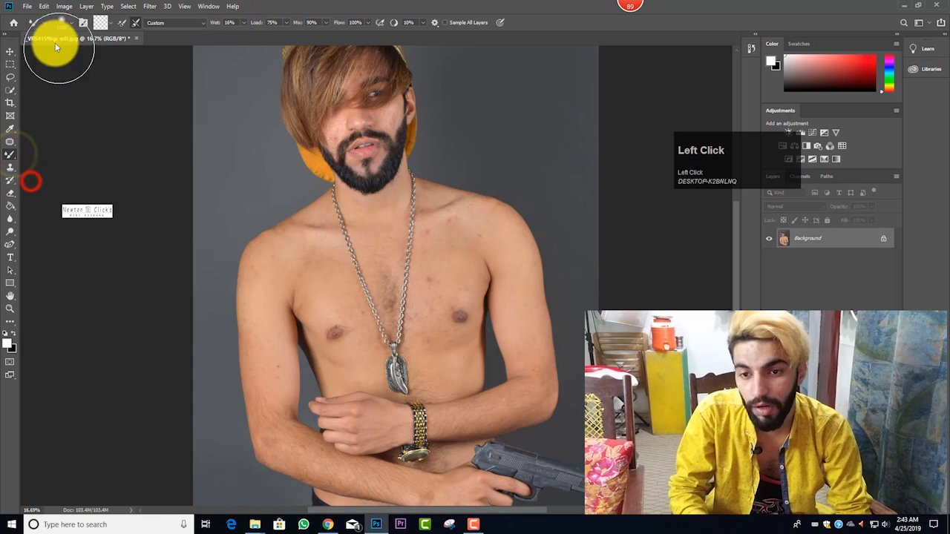
left_click(44, 24)
left_click(31, 134)
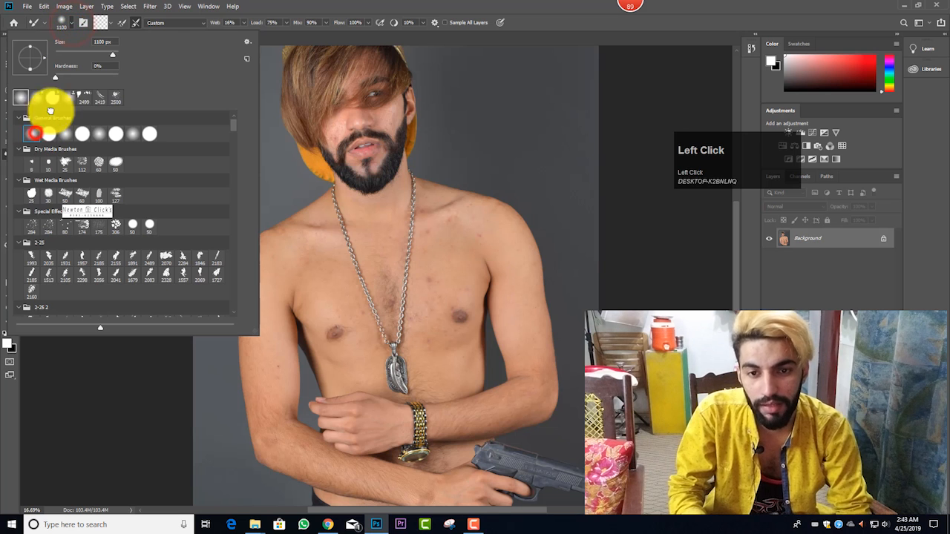
left_click(311, 7)
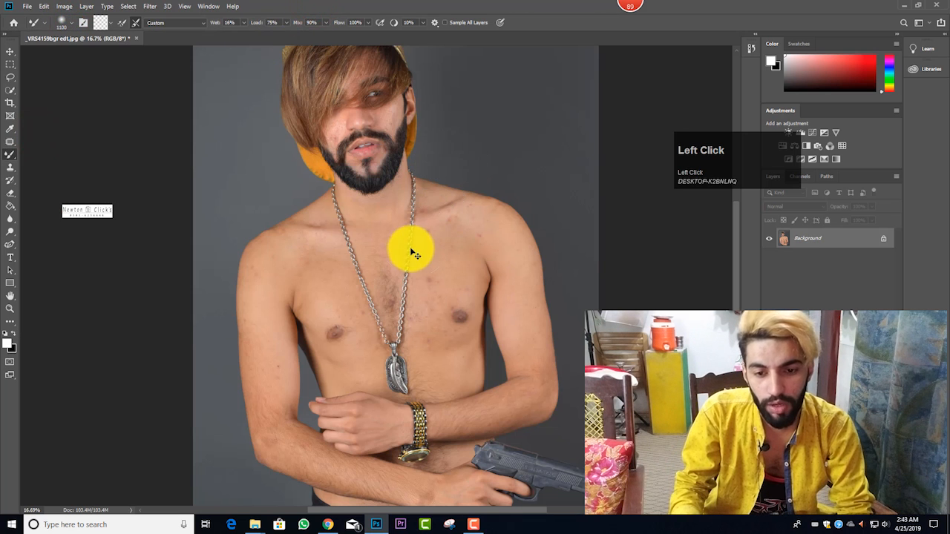
Step: Reduce the Mixer Brush size and smooth the skin from the man's right shoulder to his upper chest
scroll(383, 231, "up", 2)
scroll(364, 222, "down", 2)
key("bracketleft")
key("bracketleft")
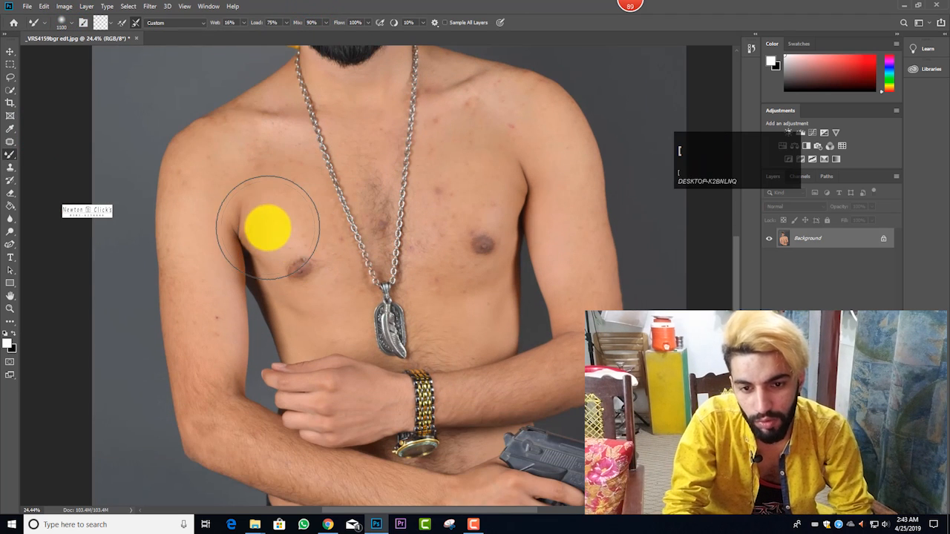
key("bracketleft")
key("bracketleft")
key("bracketleft")
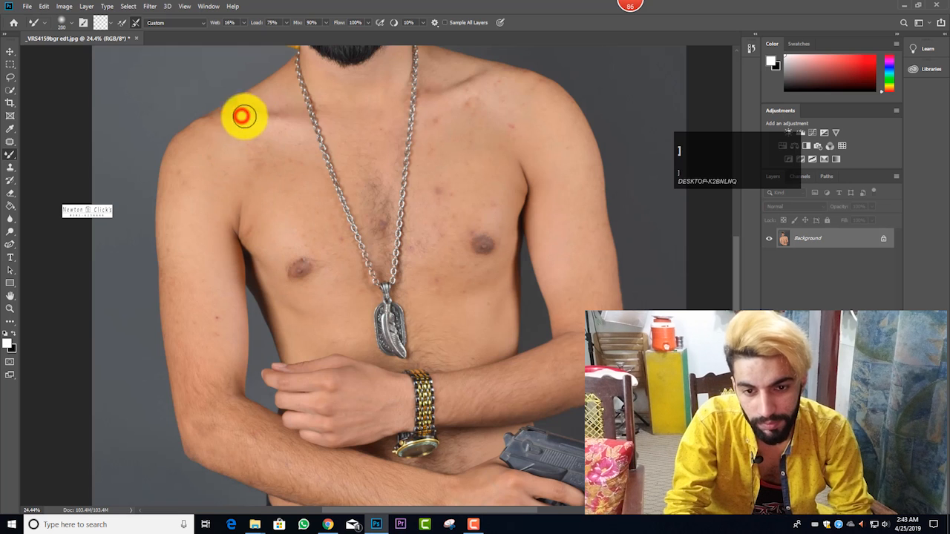
key("bracketright")
key("bracketright")
mouse_move(247, 121)
left_mouse_down()
mouse_move(272, 182)
mouse_move(295, 194)
left_mouse_up()
Step: Smooth the skin of the man's right arm from the shoulder down to the elbow with the Mixer Brush
key("bracketleft")
key("bracketleft")
mouse_move(212, 163)
left_mouse_down()
mouse_move(186, 198)
mouse_move(187, 217)
mouse_move(187, 195)
mouse_move(215, 285)
mouse_move(211, 263)
mouse_move(199, 312)
left_mouse_up()
scroll(186, 218, "down", 1)
mouse_move(206, 331)
left_mouse_down()
mouse_move(250, 400)
mouse_move(208, 388)
left_mouse_up()
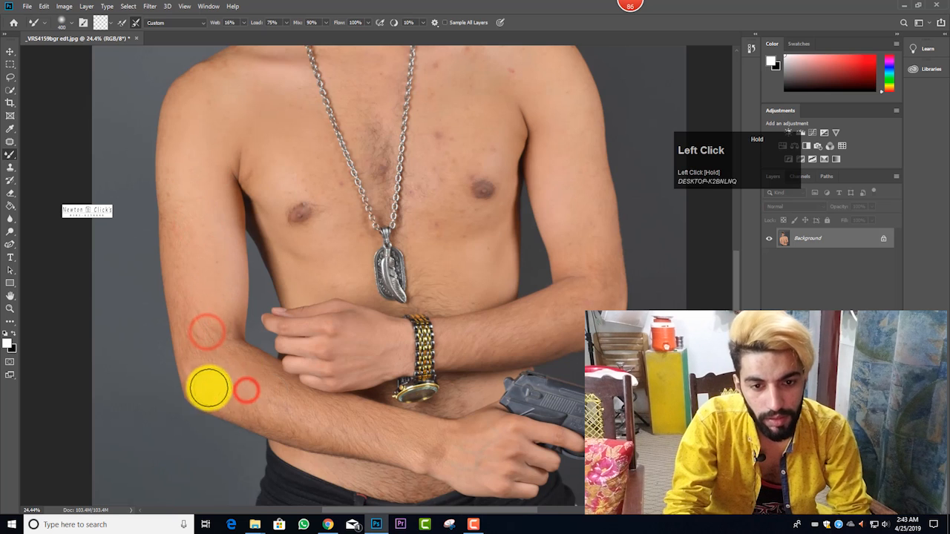
Step: Smooth the skin at the base of the neck and across the inner right chest with a Mixer Brush of about 300 px
scroll(386, 255, "up", 5)
key("bracketleft")
left_click(376, 239)
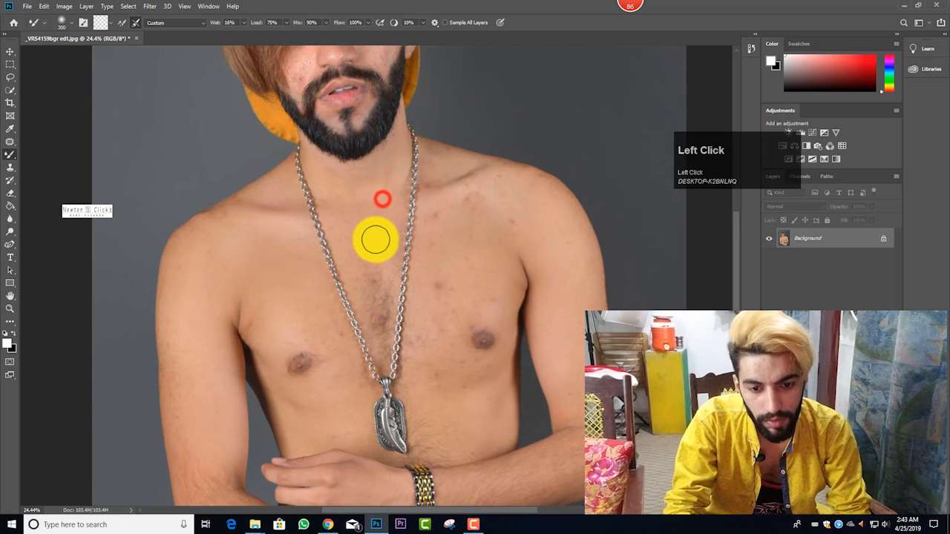
left_click_drag(375, 239, 376, 223)
key("bracketleft")
mouse_move(349, 214)
left_mouse_down()
mouse_move(361, 248)
mouse_move(358, 289)
left_mouse_up()
mouse_move(357, 297)
left_mouse_down()
mouse_move(354, 316)
mouse_move(325, 308)
mouse_move(341, 341)
mouse_move(306, 280)
left_mouse_up()
mouse_move(312, 314)
left_mouse_down()
mouse_move(304, 275)
mouse_move(275, 244)
left_mouse_up()
Step: Enlarge the Mixer Brush to 400 px and blend the skin around the man's right nipple
scroll(305, 279, "down", 2)
key("bracketright")
key("bracketright")
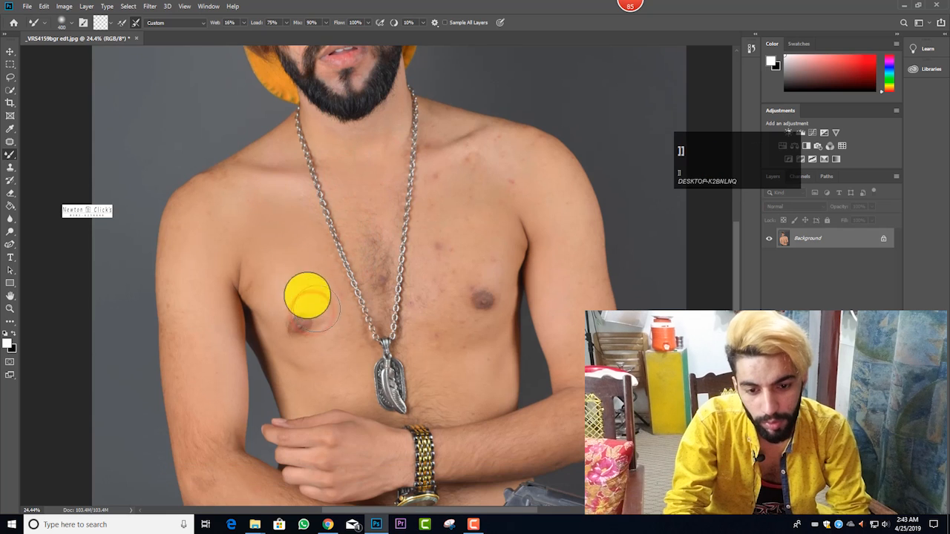
mouse_move(284, 280)
left_mouse_down()
mouse_move(327, 309)
mouse_move(336, 329)
mouse_move(335, 293)
mouse_move(349, 325)
left_mouse_up()
scroll(337, 331, "down", 1)
key("bracketleft")
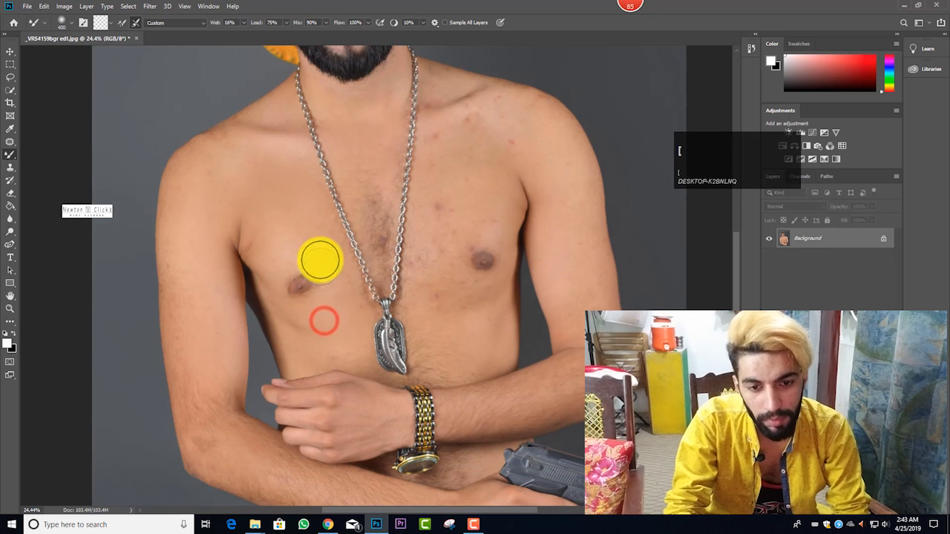
left_click_drag(295, 232, 286, 261)
Step: Smooth the skin in the middle of the chest between the two sides of the necklace chain
key("bracketright")
key("bracketleft")
scroll(369, 159, "up", 1)
mouse_move(372, 163)
left_mouse_down()
mouse_move(376, 188)
mouse_move(383, 185)
mouse_move(367, 233)
left_mouse_up()
key("bracketleft")
left_click(375, 243)
key("bracketright")
Step: Blend away the red blemishes on the man's left upper chest, working out toward the shoulder
mouse_move(433, 194)
left_mouse_down()
mouse_move(480, 147)
mouse_move(448, 169)
mouse_move(441, 253)
left_mouse_up()
key("bracketleft")
key("bracketright")
key("bracketright")
mouse_move(443, 229)
left_mouse_down()
mouse_move(439, 247)
mouse_move(509, 159)
mouse_move(500, 169)
left_mouse_up()
mouse_move(523, 178)
left_mouse_down()
mouse_move(489, 165)
mouse_move(517, 143)
left_mouse_up()
Step: Smooth the skin along the man's left collarbone with a smaller Mixer Brush
key("bracketleft")
left_click_drag(509, 138, 446, 122)
mouse_move(432, 129)
left_mouse_down()
mouse_move(434, 117)
mouse_move(431, 123)
left_mouse_up()
key("bracketleft")
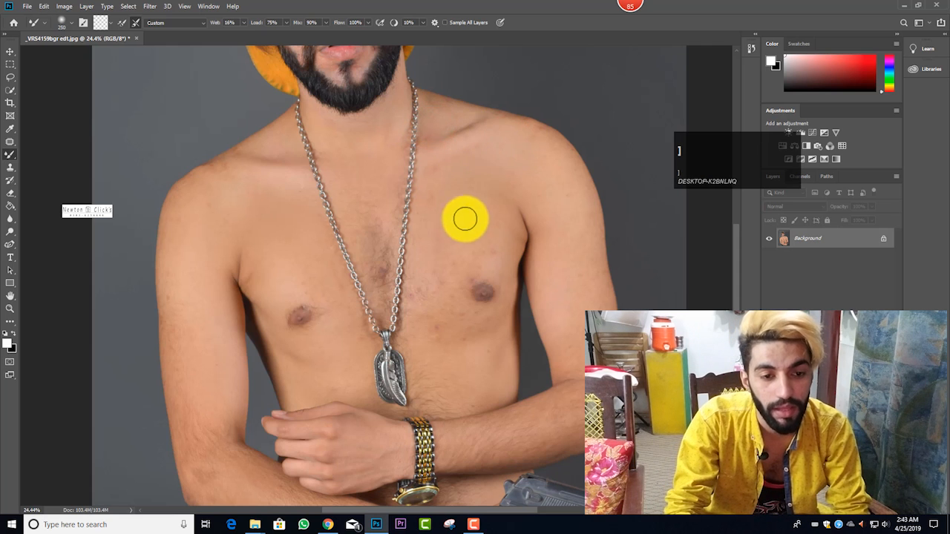
Step: Smooth the man's left shoulder, upper arm and elbow area with a larger Mixer Brush
key("bracketright")
key("bracketright")
left_click_drag(566, 206, 583, 320)
scroll(581, 312, "down", 3)
key("bracketleft")
key("bracketleft")
mouse_move(592, 267)
left_mouse_down()
mouse_move(586, 345)
mouse_move(558, 387)
left_mouse_up()
key("bracketright")
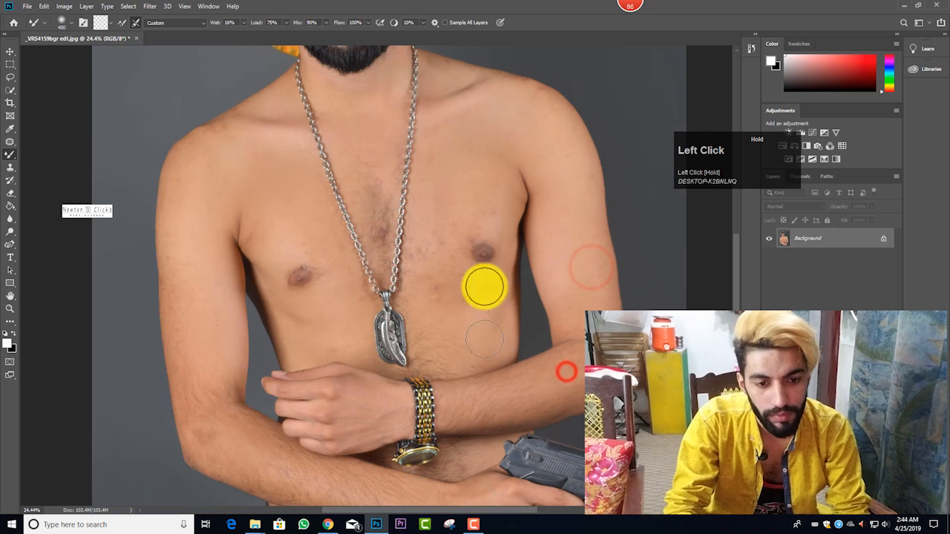
Step: Blend the skin of the man's left chest above the nipple and beside the chain with a 400 px brush
mouse_move(483, 203)
left_mouse_down()
mouse_move(492, 199)
mouse_move(481, 201)
left_mouse_up()
key("bracketleft")
key("bracketright")
left_click(433, 185)
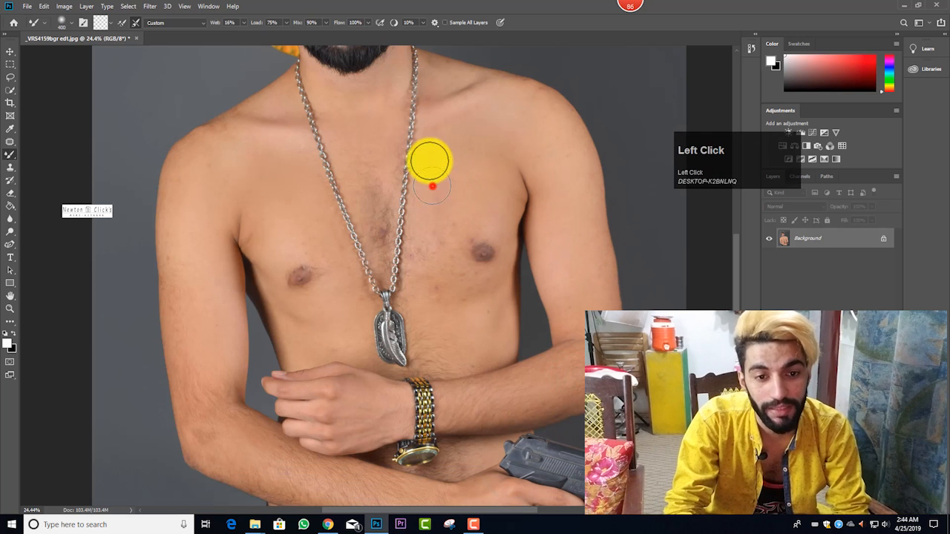
Step: Reduce the Mixer Brush to 200 px and refine the skin from the left side of the neck to the shoulder top
scroll(436, 132, "up", 3)
key("bracketleft")
key("bracketleft")
key("bracketleft")
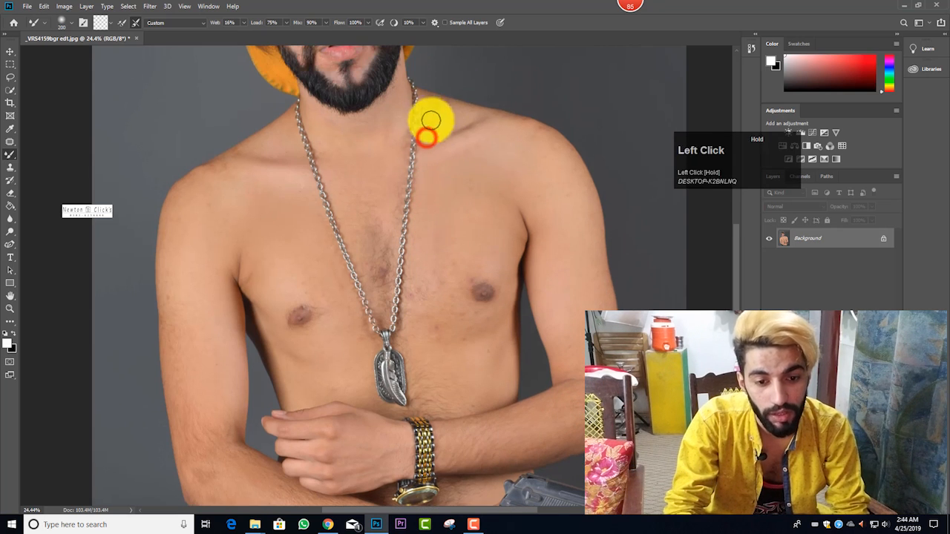
left_click_drag(431, 121, 486, 123)
left_click_drag(511, 126, 534, 138)
Step: Enlarge the Mixer Brush and smooth the man's left chest and the torso below it
key("bracketright")
key("bracketright")
scroll(442, 236, "down", 3)
key("bracketright")
key("bracketright")
mouse_move(447, 206)
left_mouse_down()
mouse_move(432, 254)
mouse_move(476, 288)
mouse_move(440, 306)
left_mouse_up()
key("bracketleft")
mouse_move(432, 311)
left_mouse_down()
mouse_move(428, 301)
mouse_move(460, 256)
left_mouse_up()
mouse_move(440, 234)
left_mouse_down()
mouse_move(459, 219)
mouse_move(455, 208)
left_mouse_up()
key("bracketleft")
mouse_move(460, 279)
left_mouse_down()
mouse_move(482, 266)
mouse_move(477, 322)
mouse_move(464, 295)
left_mouse_up()
key("bracketright")
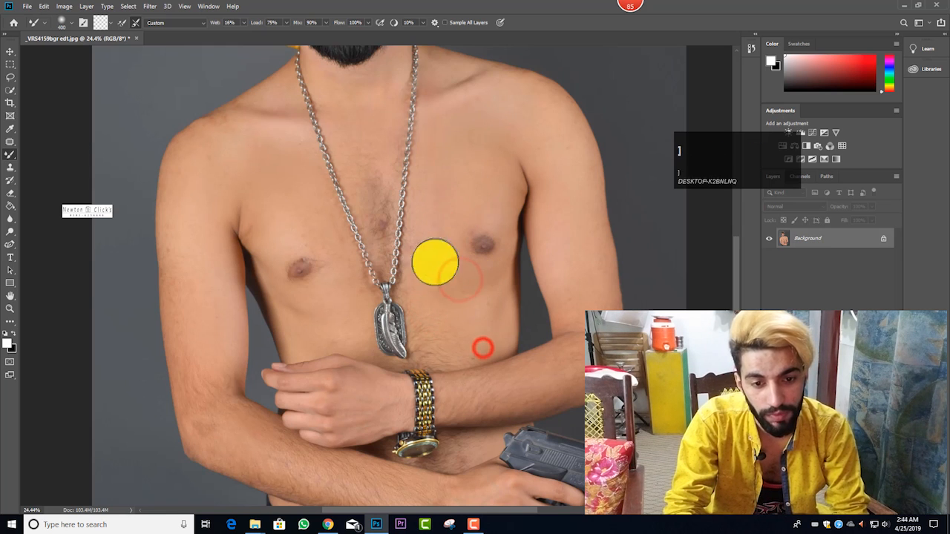
mouse_move(435, 262)
left_mouse_down()
mouse_move(433, 193)
mouse_move(419, 250)
mouse_move(435, 231)
mouse_move(437, 205)
mouse_move(454, 223)
mouse_move(479, 201)
left_mouse_up()
Step: Try to remove the chest hair between the necklace chains with the Mixer Brush and the Patch tool
key("bracketright")
scroll(446, 255, "down", 3, "ctrl")
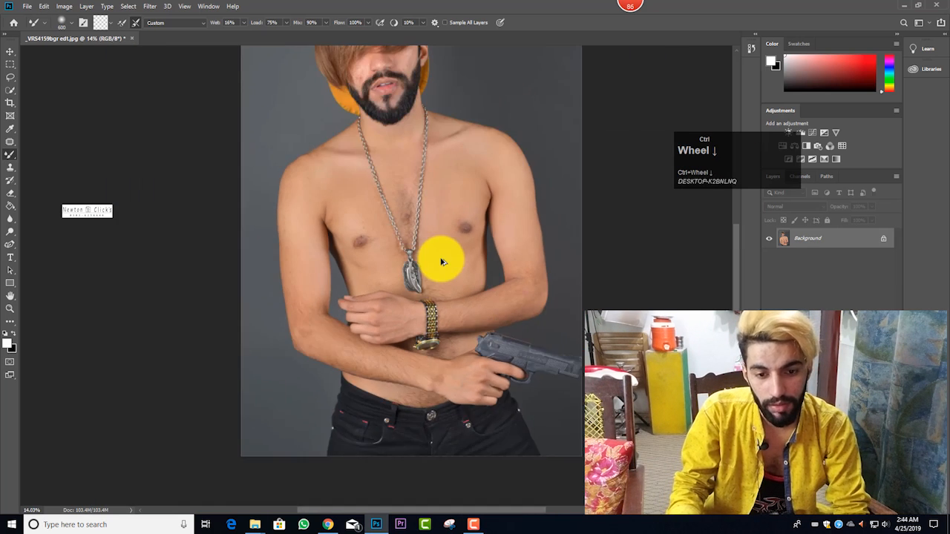
scroll(423, 262, "down", 1, "ctrl")
scroll(409, 262, "up", 5, "ctrl+alt")
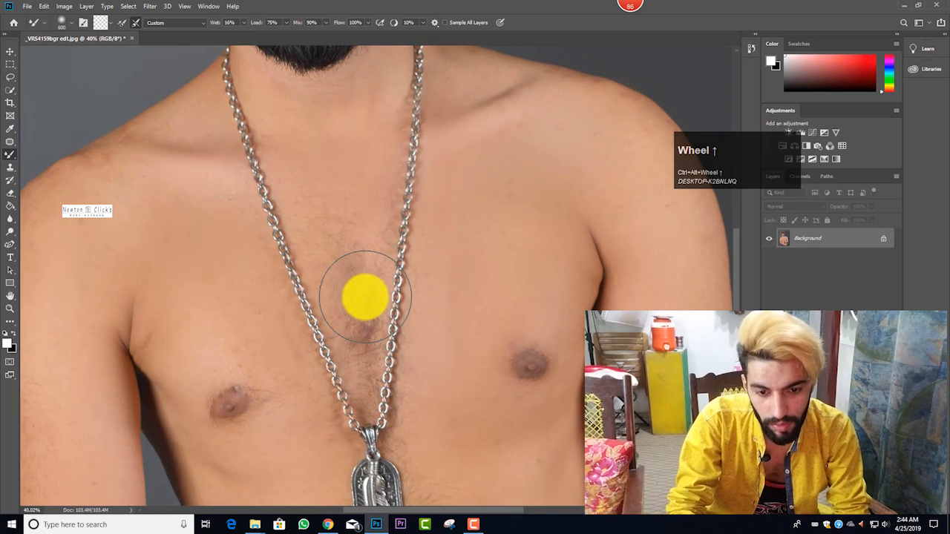
key("bracketleft")
left_click(361, 325)
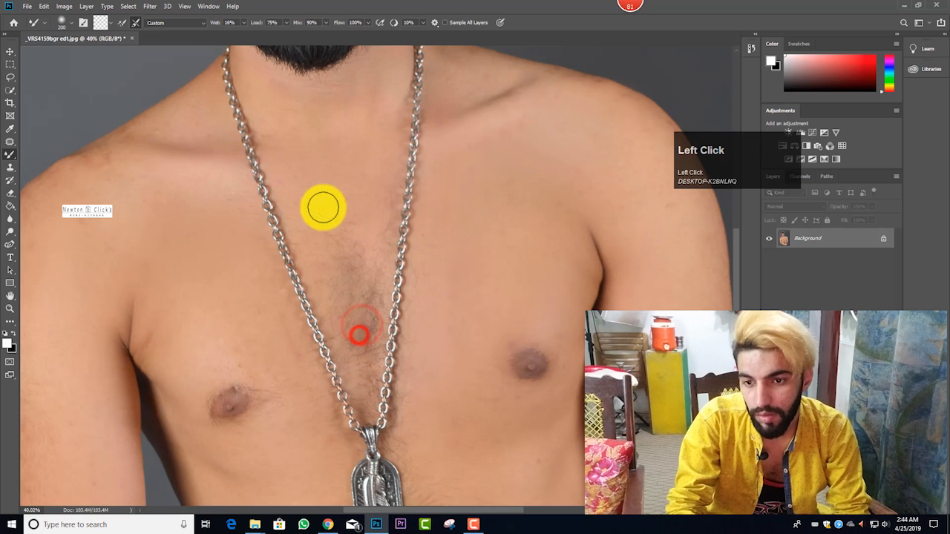
right_click(9, 145)
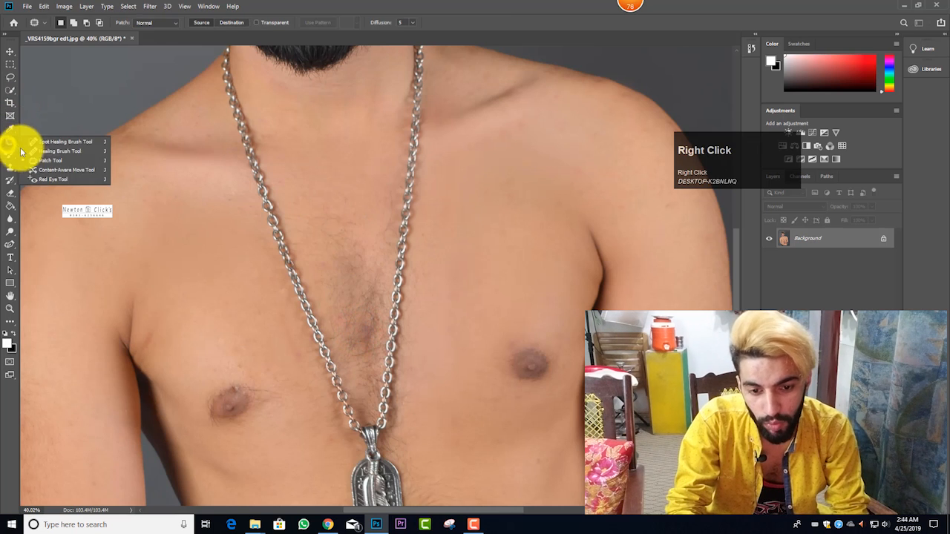
left_click(32, 159)
mouse_move(358, 296)
left_mouse_down()
mouse_move(352, 345)
mouse_move(362, 359)
mouse_move(375, 356)
mouse_move(384, 328)
mouse_move(361, 298)
mouse_move(361, 275)
left_mouse_up()
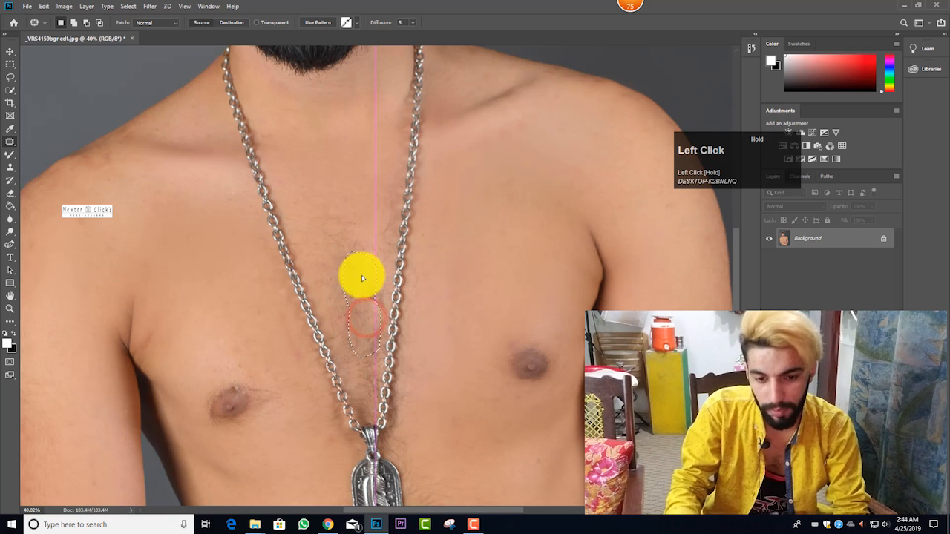
scroll(400, 276, "down", 4)
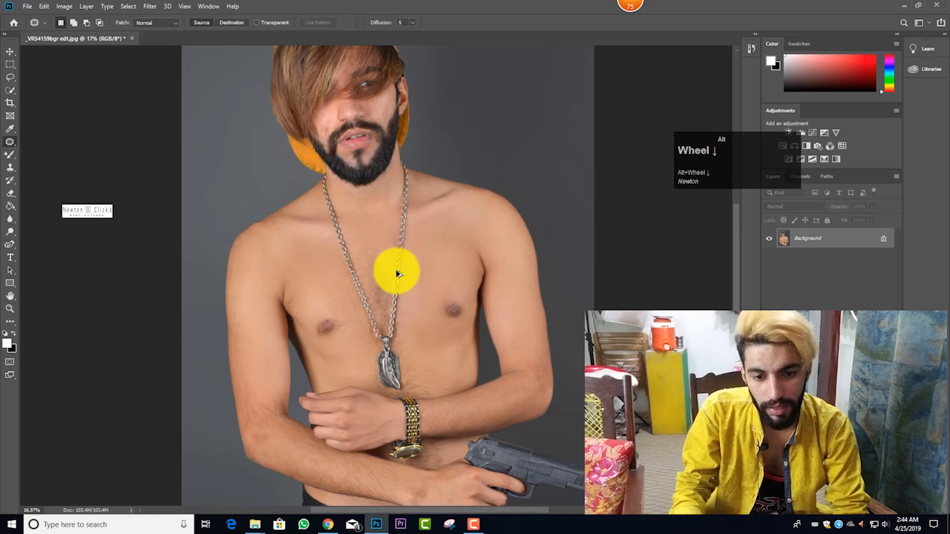
Step: Patch an uneven area near the man's right collarbone with clean chest skin and clear the selection
scroll(291, 311, "up", 4)
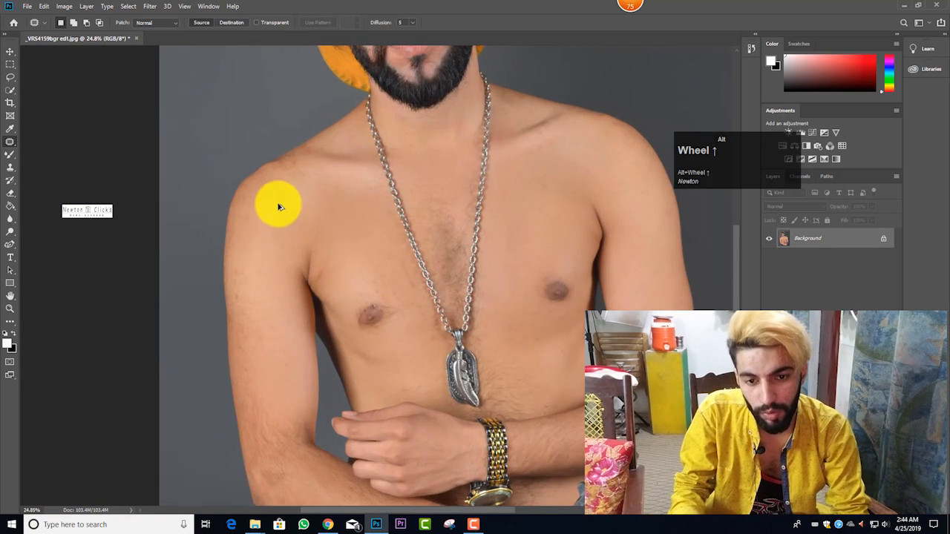
mouse_move(315, 165)
left_mouse_down()
mouse_move(281, 184)
mouse_move(281, 206)
mouse_move(316, 169)
left_mouse_up()
left_click_drag(310, 186, 334, 220)
left_click(334, 220)
Step: Switch to the Mixer Brush and smooth the man's left cheek with a brush of about 175 px
scroll(364, 238, "down", 2)
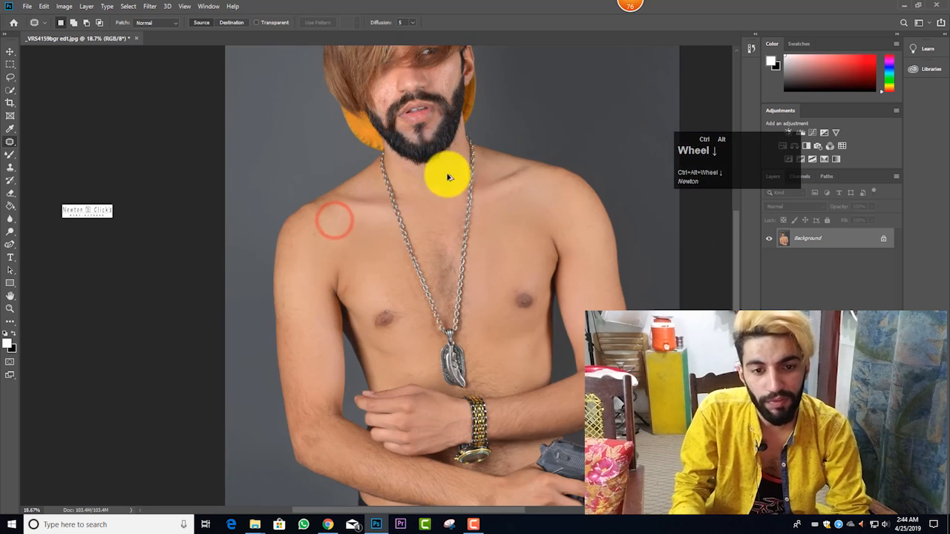
scroll(445, 173, "up", 5)
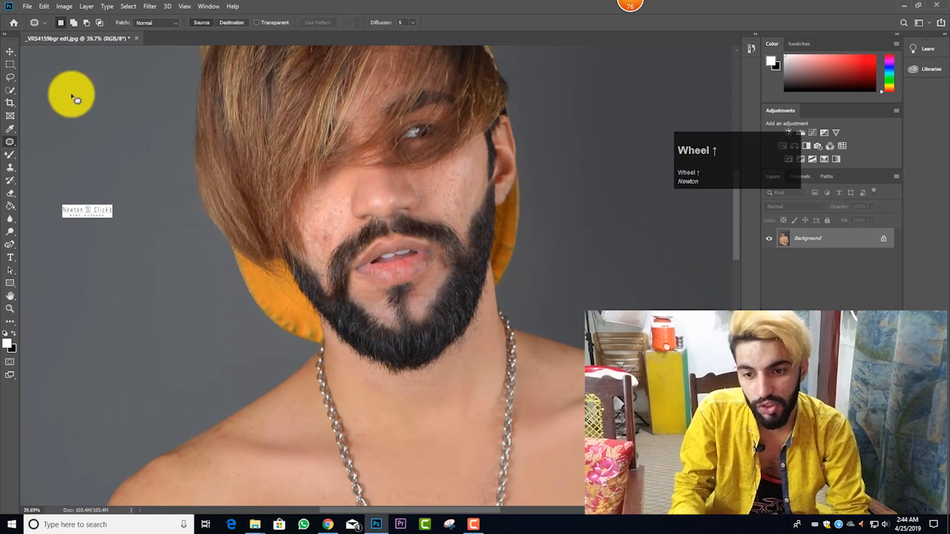
right_click(10, 154)
left_click(38, 181)
scroll(427, 208, "up", 2)
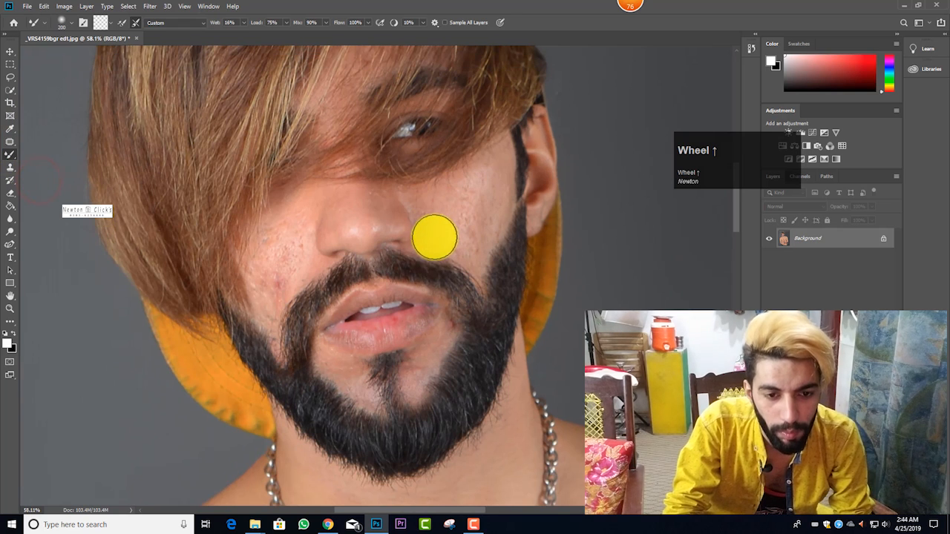
key("bracketleft")
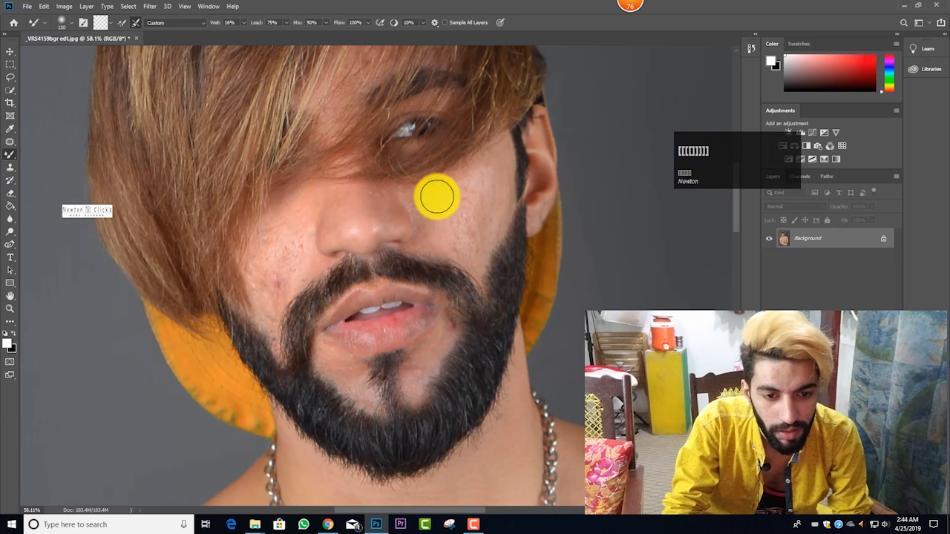
mouse_move(437, 196)
left_mouse_down()
mouse_move(445, 205)
mouse_move(482, 170)
mouse_move(482, 198)
left_mouse_up()
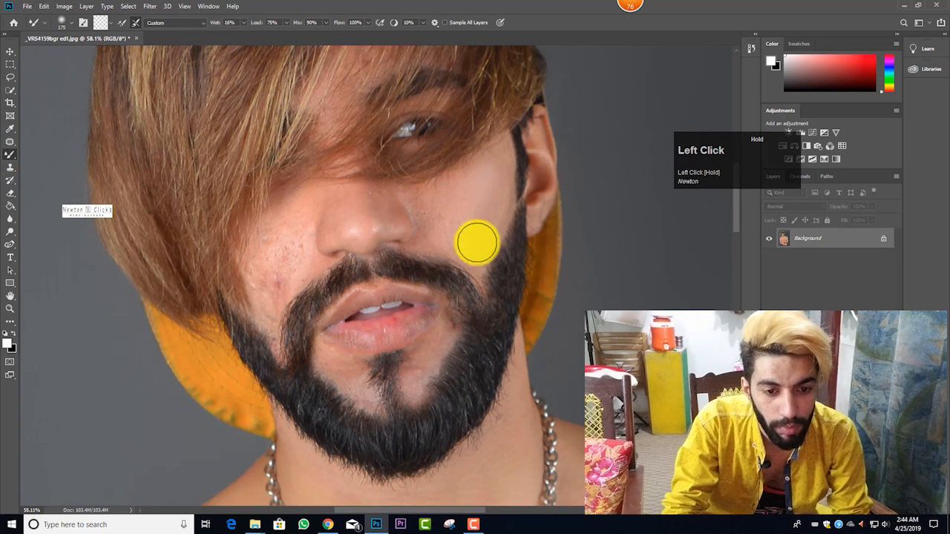
mouse_move(478, 243)
left_mouse_down()
mouse_move(477, 213)
mouse_move(464, 228)
mouse_move(477, 255)
left_mouse_up()
mouse_move(485, 222)
left_mouse_down()
mouse_move(494, 161)
mouse_move(486, 218)
mouse_move(467, 183)
mouse_move(423, 214)
mouse_move(461, 232)
mouse_move(459, 219)
left_mouse_up()
Step: Reduce the Mixer Brush size and smooth the skin between the man's left cheek and nose
key("[")
key("[")
key("[")
mouse_move(416, 193)
left_mouse_down()
mouse_move(430, 224)
mouse_move(416, 240)
mouse_move(410, 205)
left_mouse_up()
key("]")
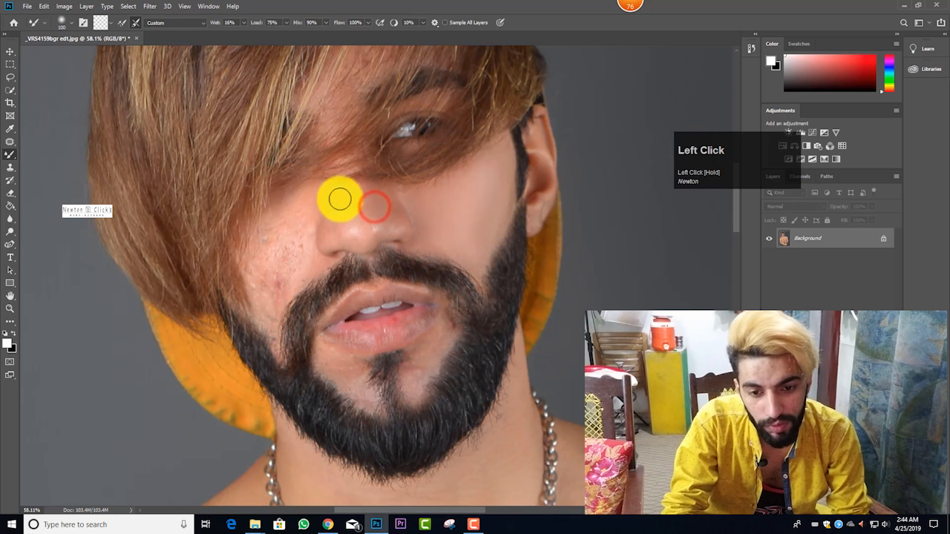
Step: Blend away the blemishes on the man's right cheek down to the beard edge, adjusting the Mixer Brush size
key("]")
key("]")
mouse_move(285, 251)
left_mouse_down()
mouse_move(275, 278)
mouse_move(292, 241)
mouse_move(273, 292)
mouse_move(292, 263)
left_mouse_up()
key("[")
key("[")
mouse_move(270, 280)
left_mouse_down()
mouse_move(266, 302)
mouse_move(300, 230)
mouse_move(273, 315)
mouse_move(264, 283)
mouse_move(257, 288)
mouse_move(261, 243)
left_mouse_up()
key("]")
mouse_move(289, 259)
left_mouse_down()
mouse_move(271, 322)
mouse_move(266, 310)
mouse_move(278, 337)
left_mouse_up()
Step: Smooth the bare skin below the lips on both sides of the chin hair with a 100 to 175 px brush
key("[")
key("[")
key("[")
key("]")
key("]")
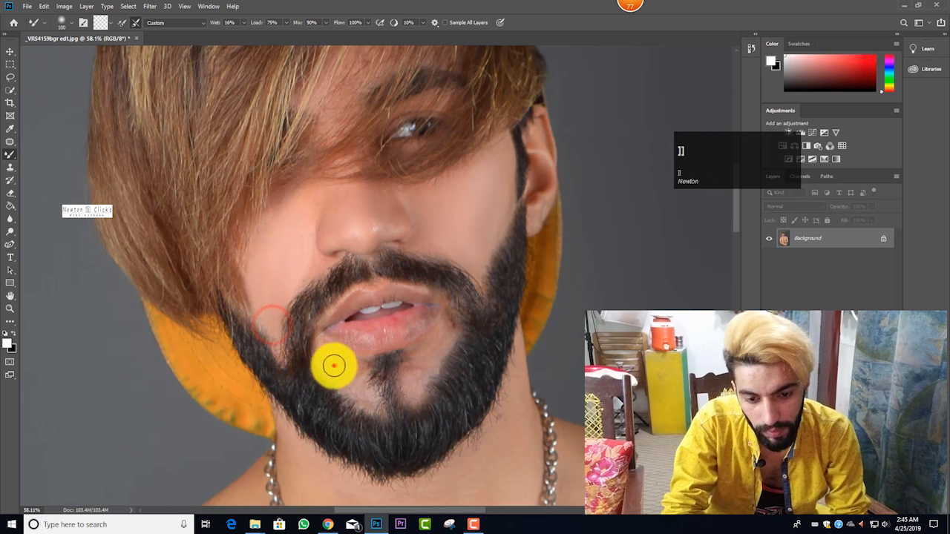
mouse_move(336, 374)
left_mouse_down()
mouse_move(354, 375)
mouse_move(371, 399)
left_mouse_up()
key("]")
mouse_move(416, 377)
left_mouse_down()
mouse_move(418, 386)
mouse_move(430, 361)
mouse_move(413, 382)
left_mouse_up()
key("[")
key("[")
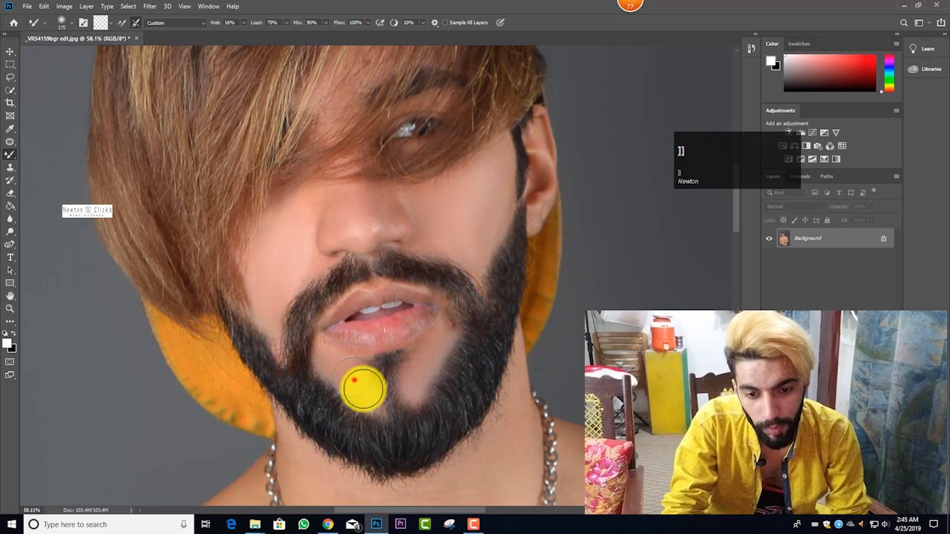
left_click(354, 379)
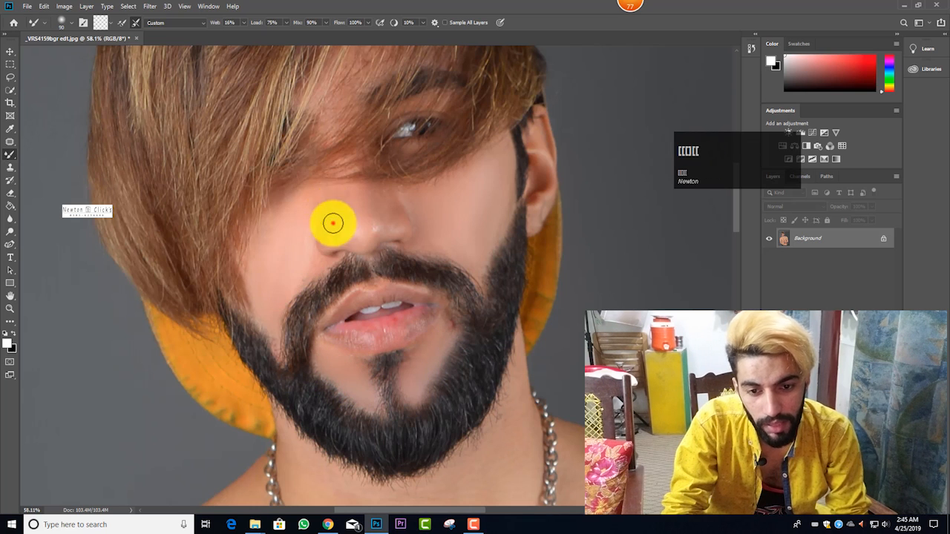
Step: Smooth the cheek beside the long fringe and the tip of the nose with an 80 to 125 px Mixer Brush
left_click(333, 223)
mouse_move(304, 224)
left_mouse_down()
mouse_move(293, 247)
mouse_move(289, 275)
left_mouse_up()
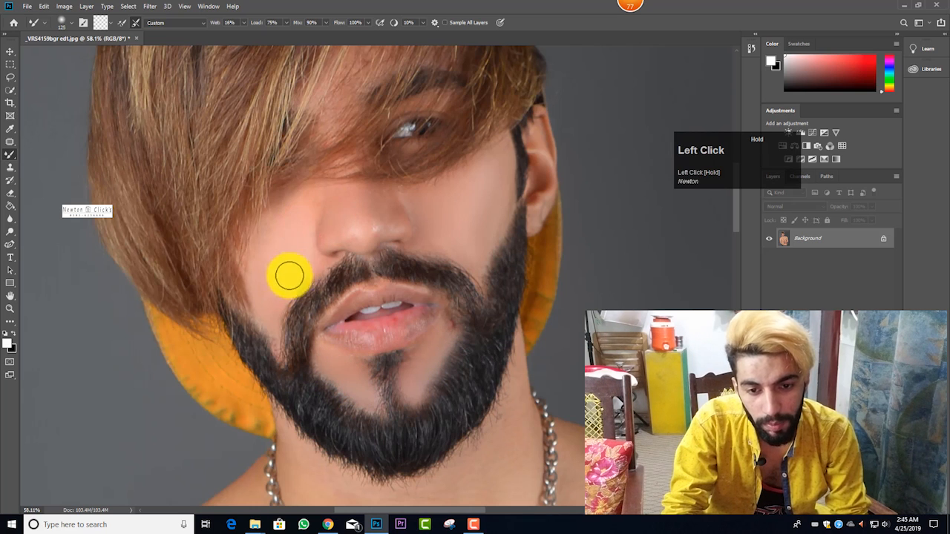
scroll(324, 242, "up", 2)
mouse_move(383, 259)
left_mouse_down()
mouse_move(398, 280)
mouse_move(371, 272)
mouse_move(370, 242)
mouse_move(333, 261)
left_mouse_up()
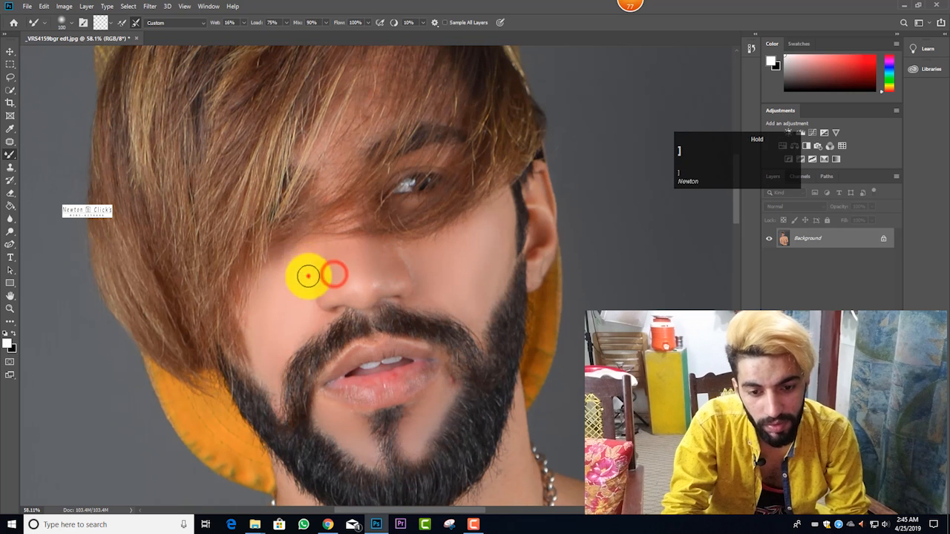
scroll(326, 277, "up", 1)
left_click_drag(334, 307, 398, 299)
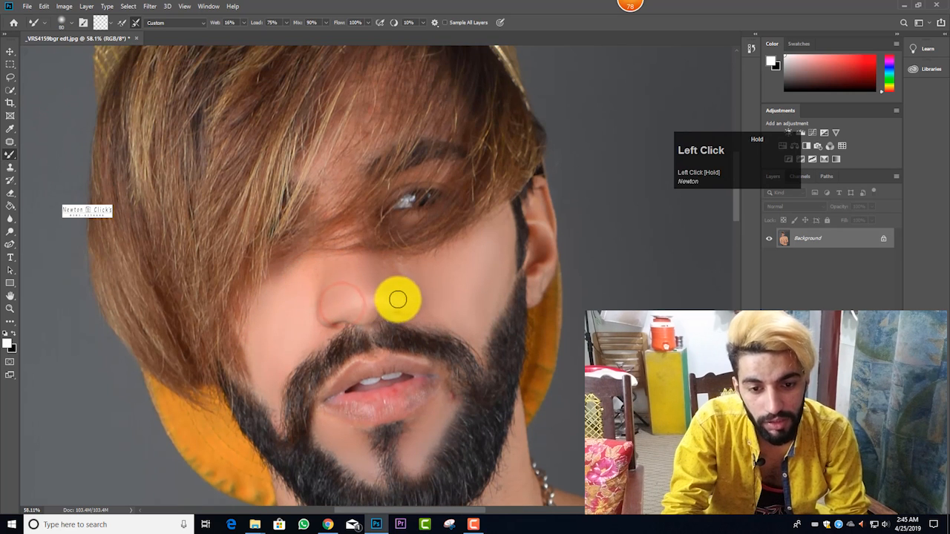
Step: Blend the skin between the nose and the visible eye and the blemish by the mouth corner with a 90 px brush
scroll(364, 250, "up", 3)
mouse_move(368, 199)
left_mouse_down()
mouse_move(358, 217)
mouse_move(430, 165)
mouse_move(438, 203)
left_mouse_up()
scroll(439, 206, "down", 3)
scroll(455, 309, "up", 1)
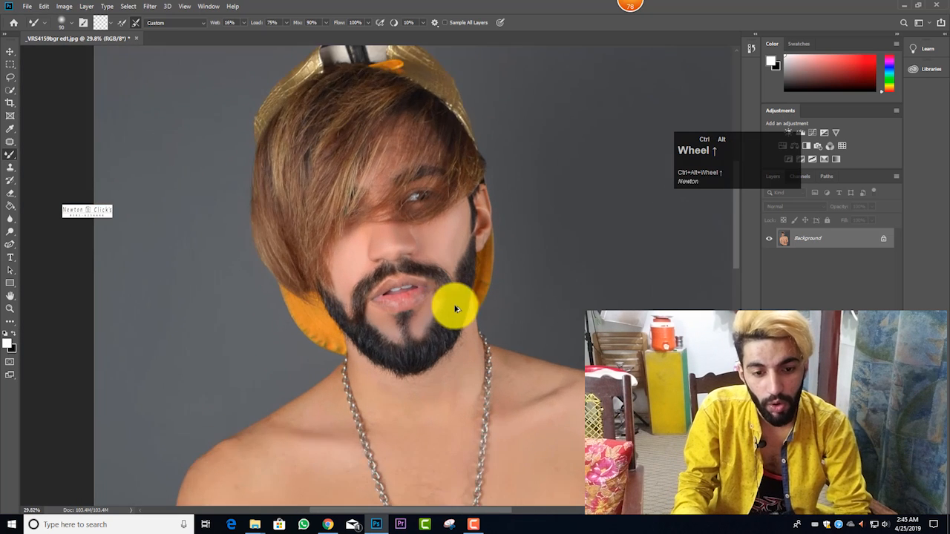
left_click(424, 307)
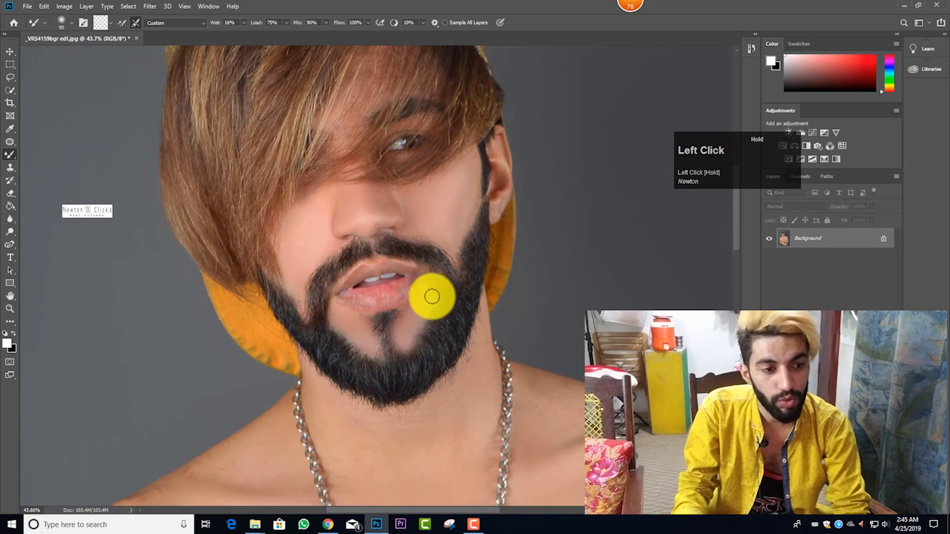
left_click_drag(757, 162, 751, 159)
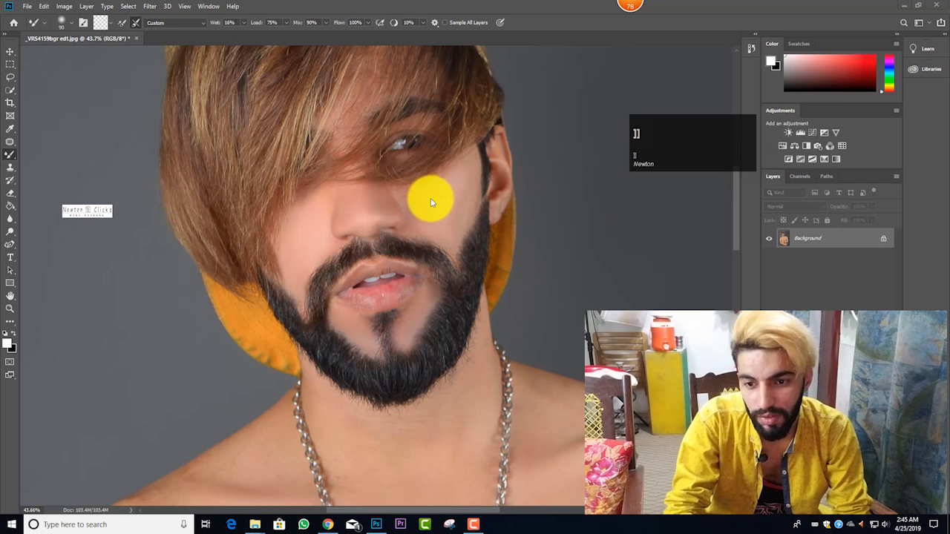
Step: Enlarge the Mixer Brush to about 150 px and smooth the cheek on the ear side, from the sideburn towards the nose
right_click(11, 155)
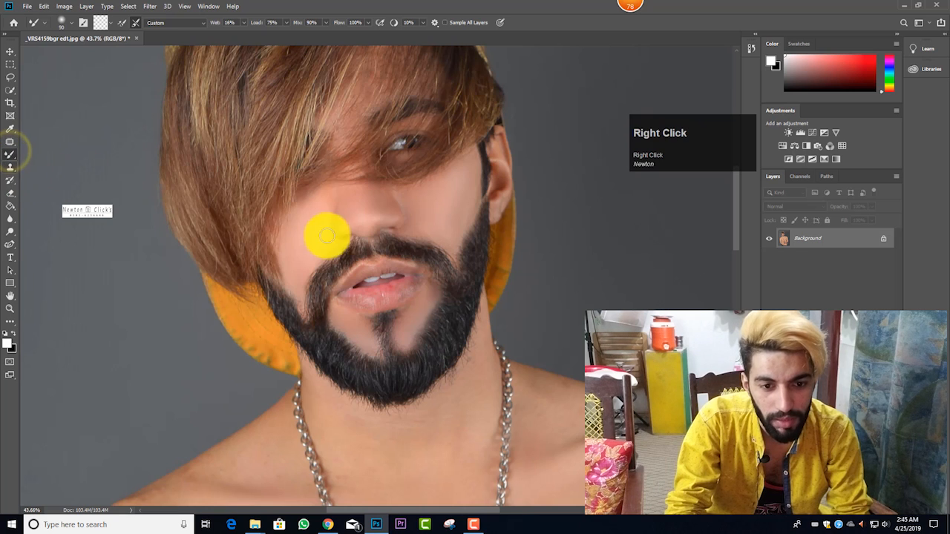
key("bracketright")
key("bracketright")
key("bracketright")
key("bracketright")
left_click(439, 195)
key("bracketleft")
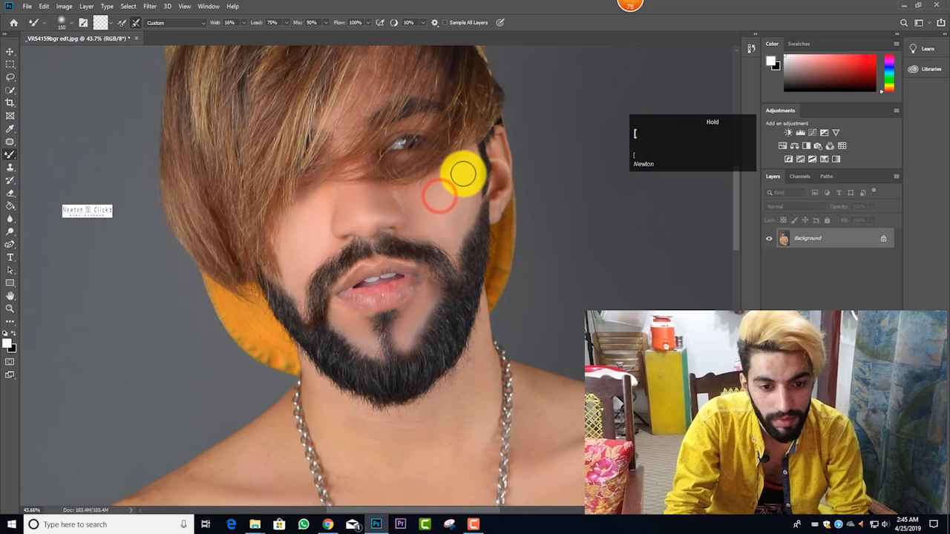
mouse_move(469, 164)
left_mouse_down()
mouse_move(463, 219)
mouse_move(462, 207)
mouse_move(421, 216)
mouse_move(385, 199)
mouse_move(384, 188)
mouse_move(415, 222)
left_mouse_up()
Step: Smooth the lower cheek above the beard and the bridge of the nose with a 100 to 150 px brush
key("bracketright")
key("bracketright")
key("bracketright")
mouse_move(435, 232)
left_mouse_down()
mouse_move(443, 221)
mouse_move(461, 224)
left_mouse_up()
key("bracketright")
key("bracketright")
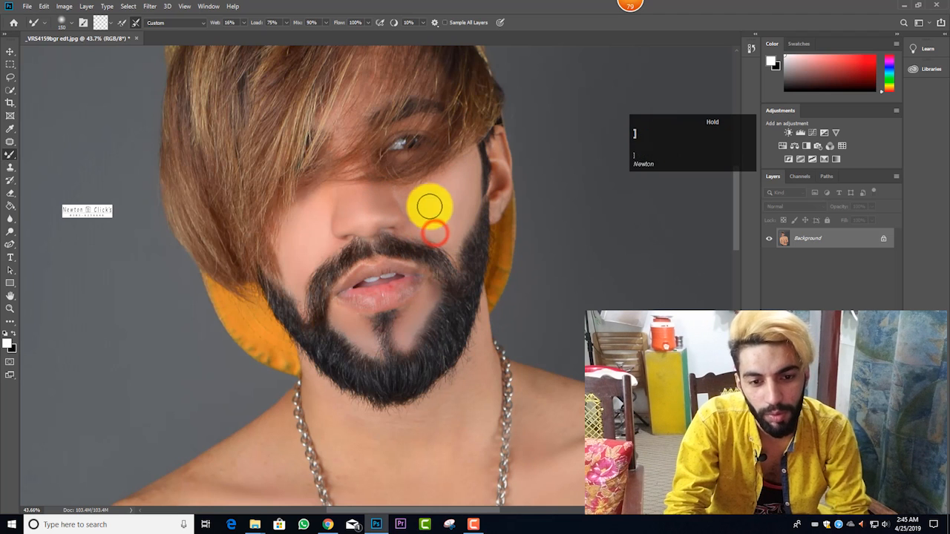
mouse_move(409, 204)
left_mouse_down()
mouse_move(381, 197)
mouse_move(381, 186)
left_mouse_up()
key("bracketleft")
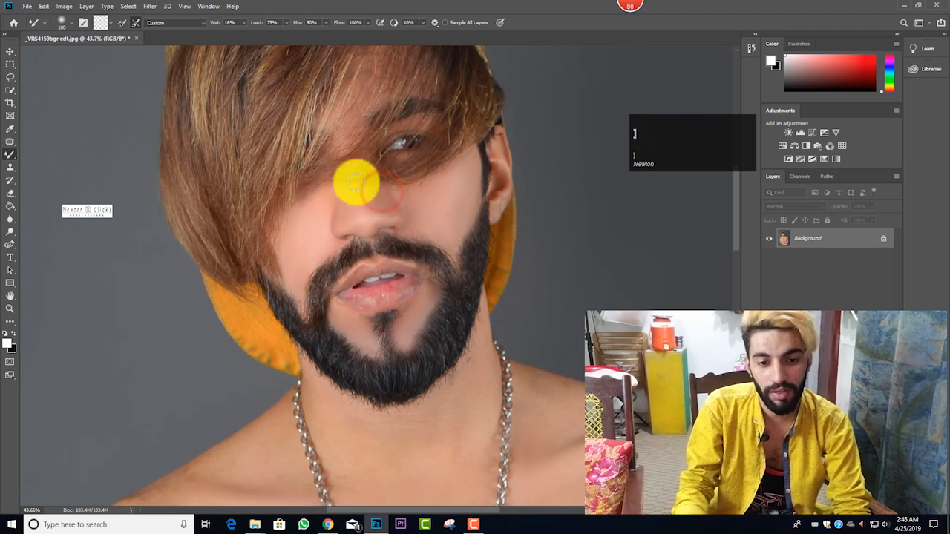
Step: Smooth the wrist of the gun hand and the abdomen beside the pendant with a 400 px Mixer Brush
scroll(381, 250, "down", 5)
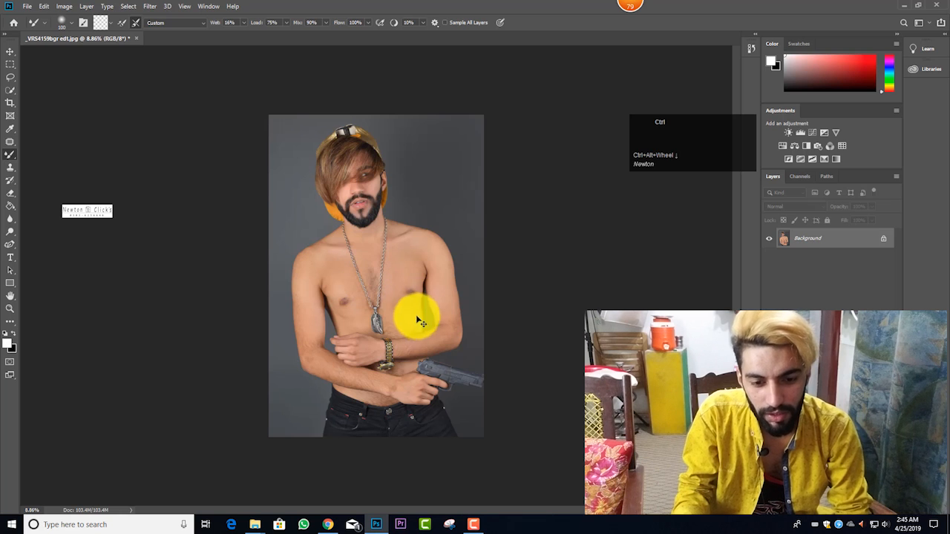
scroll(390, 372, "up", 2)
scroll(378, 354, "down", 2)
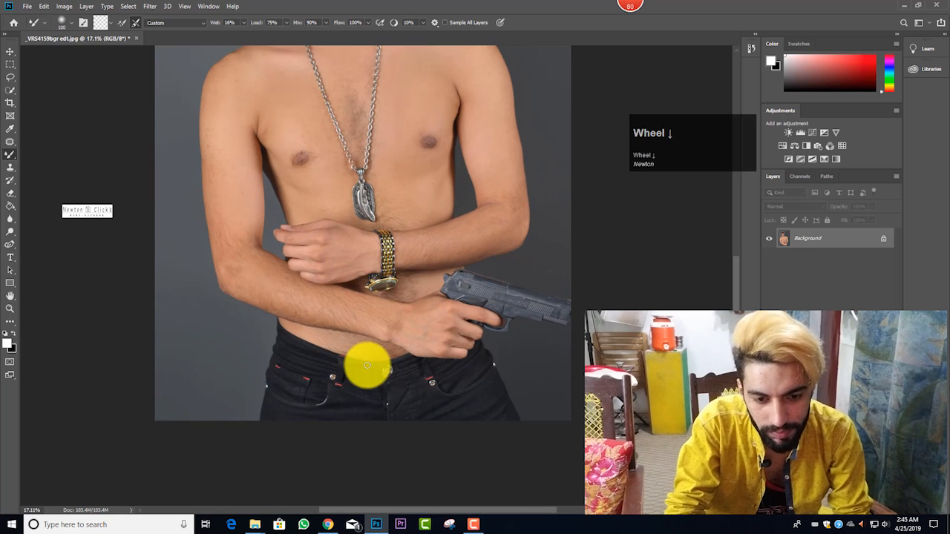
left_click(391, 321)
left_click_drag(405, 327, 382, 206)
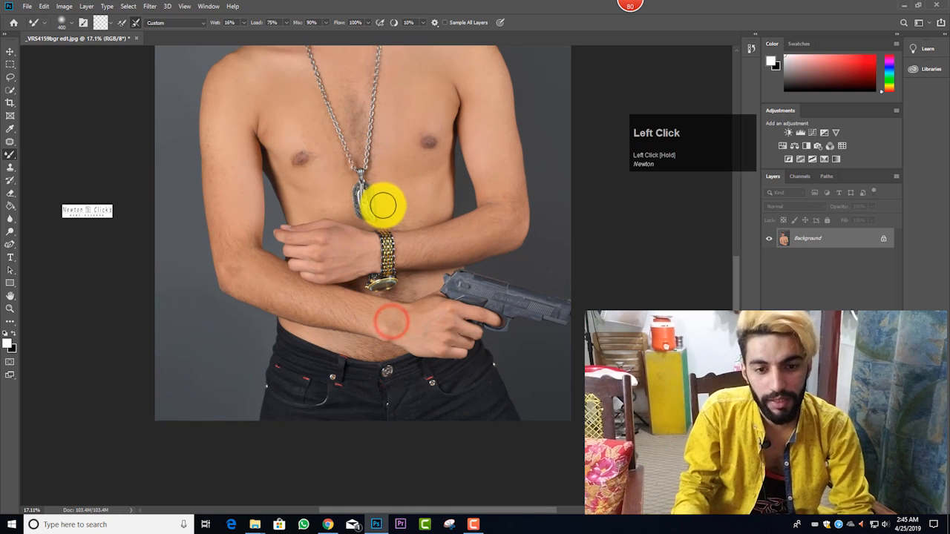
scroll(385, 207, "down", 3)
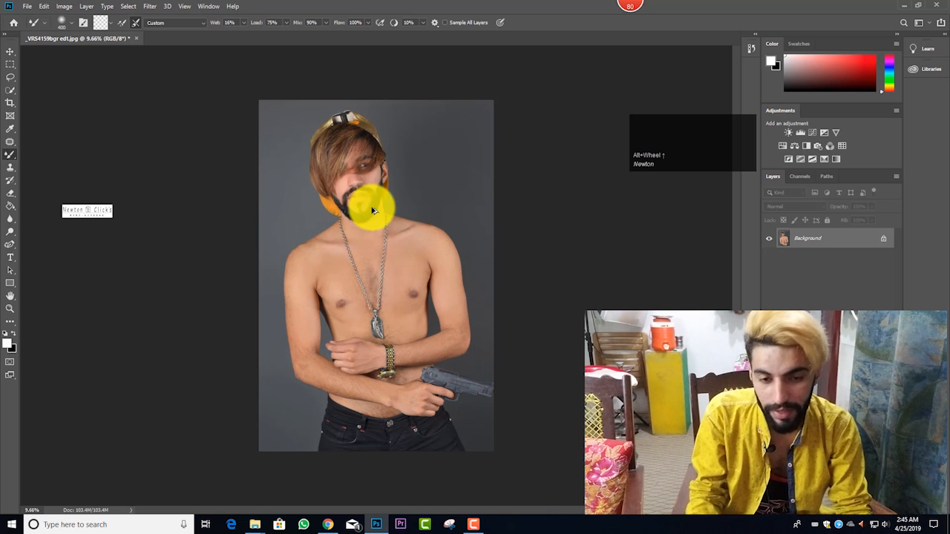
Step: Open the portrait in the Camera Raw filter and fit the whole photo in its preview
key("ctrl+a")
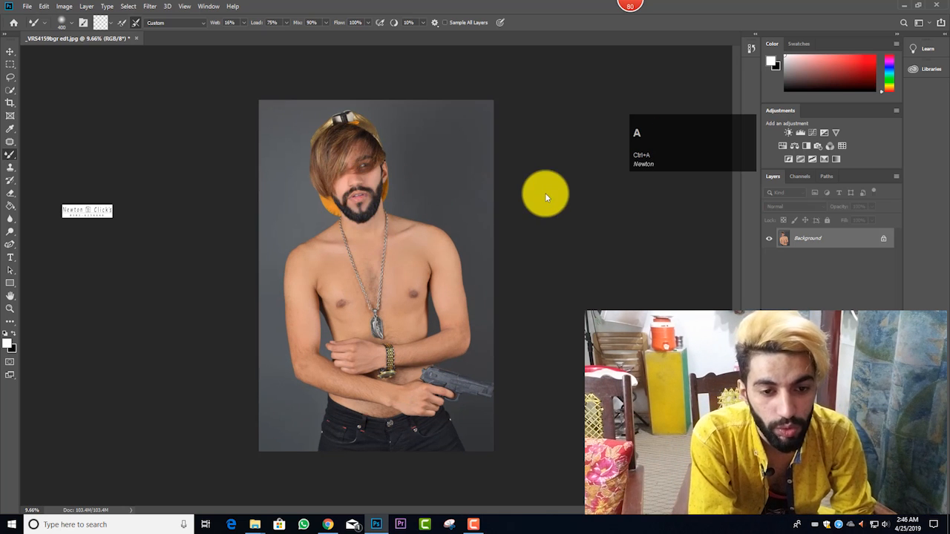
left_click_drag(661, 135, 722, 116)
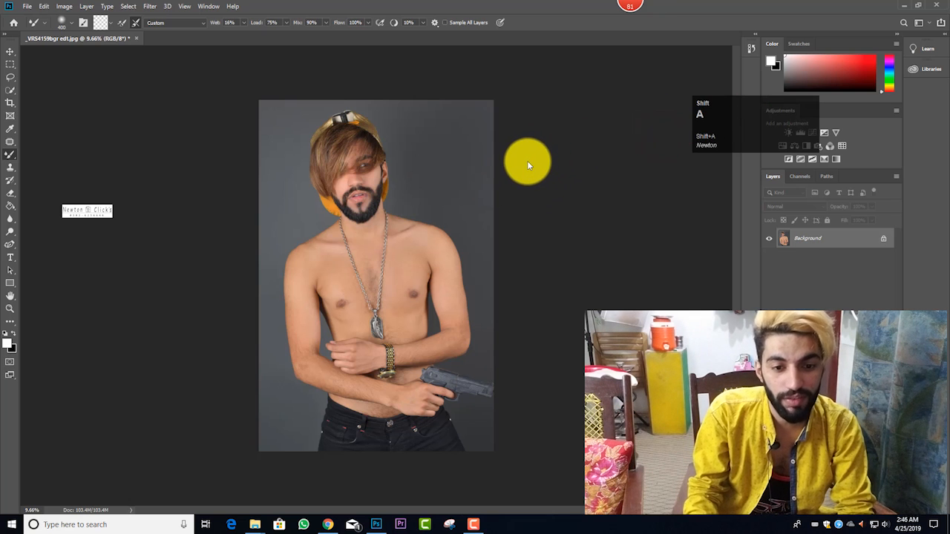
left_click(506, 213)
key("ctrl+a")
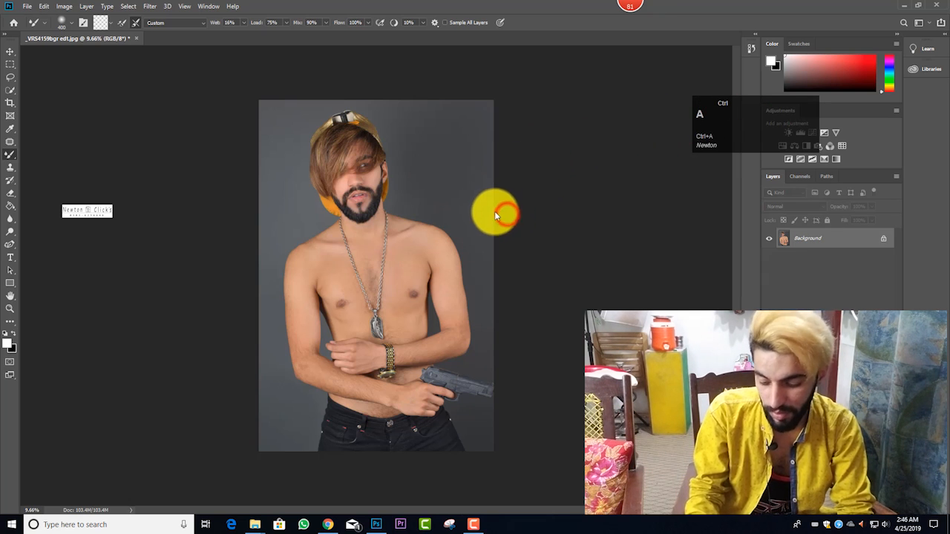
key("ctrl+shift+a")
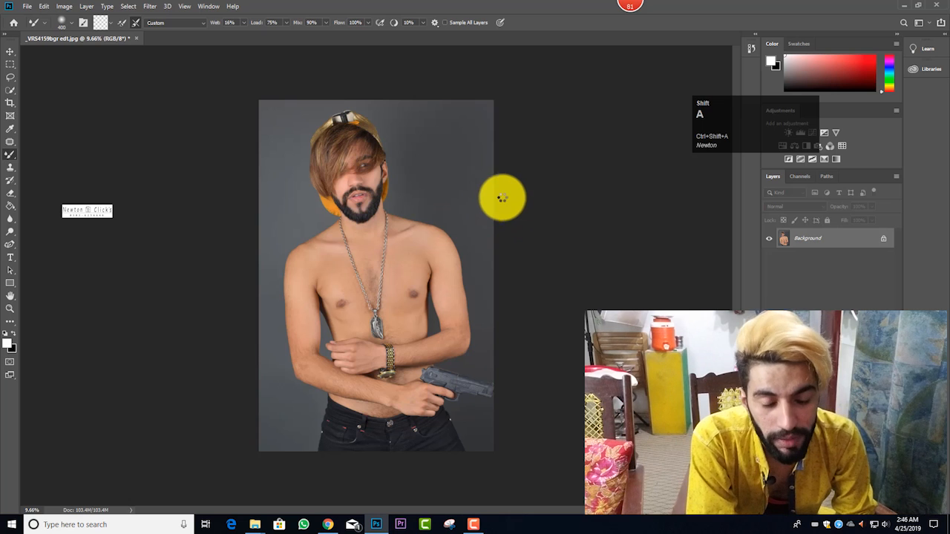
left_click(727, 129)
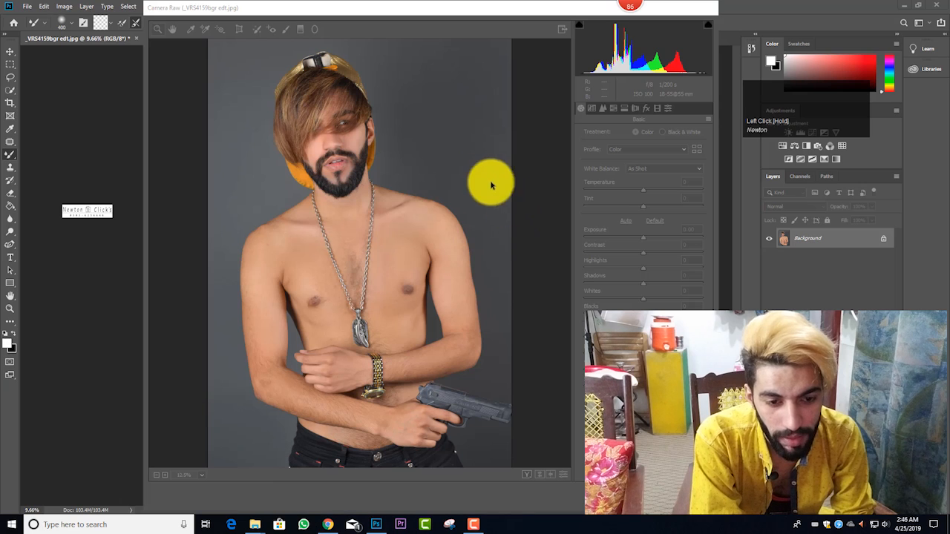
left_click(558, 229)
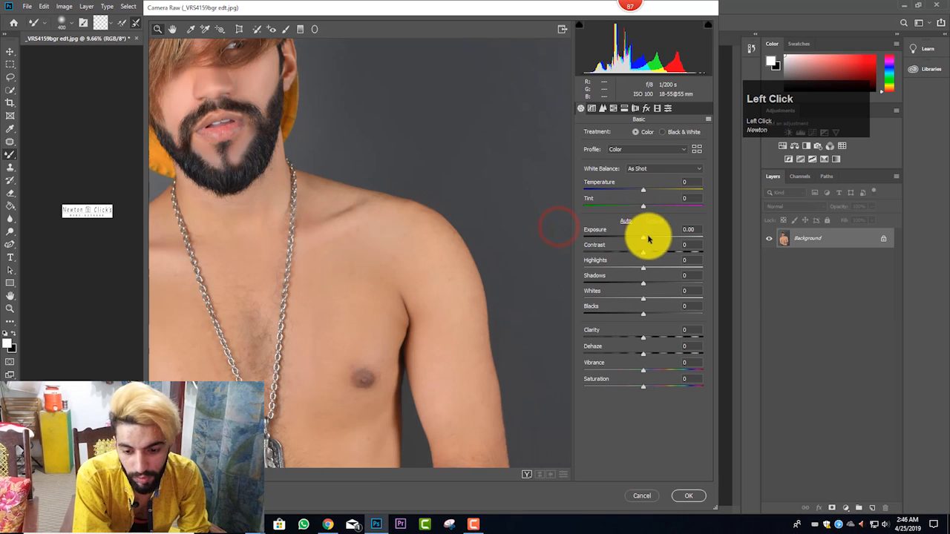
left_click(179, 475)
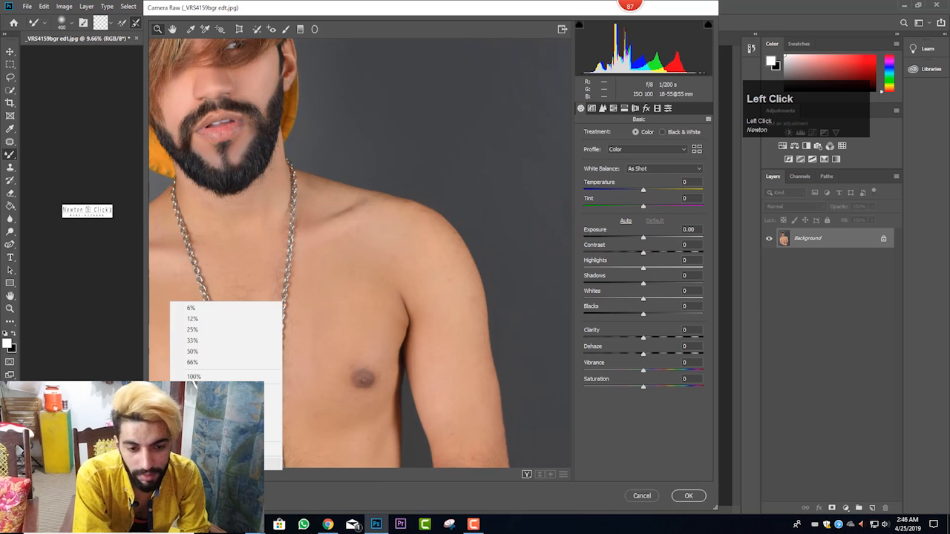
left_click(272, 449)
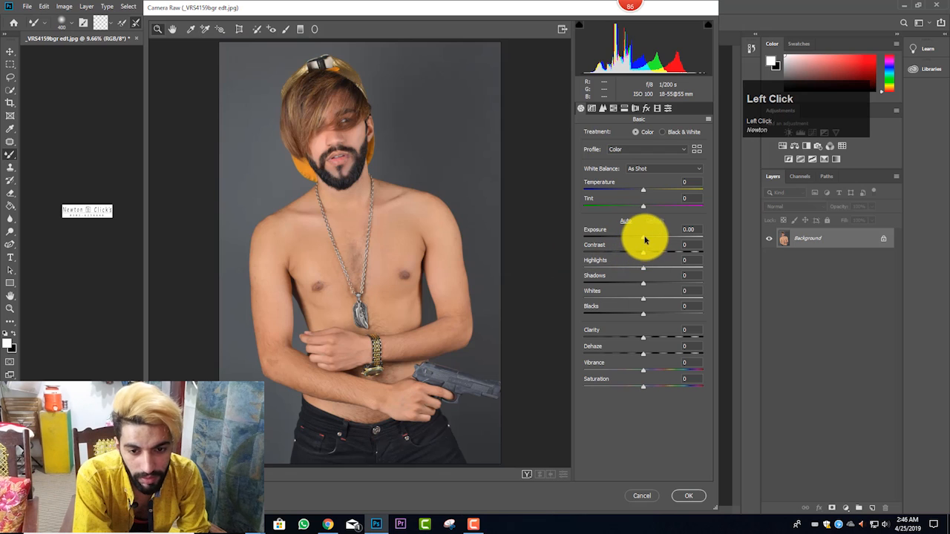
Step: Apply Camera Raw with Exposure -0.50, Contrast -3, Highlights -100, Shadows +23, Whites -8 and Blacks -11
left_click_drag(644, 238, 643, 237)
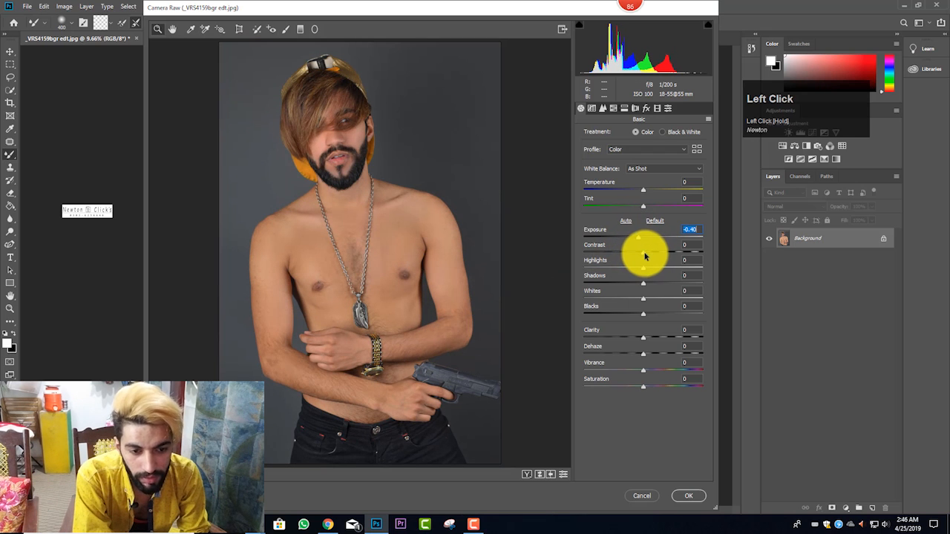
left_click_drag(636, 254, 587, 265)
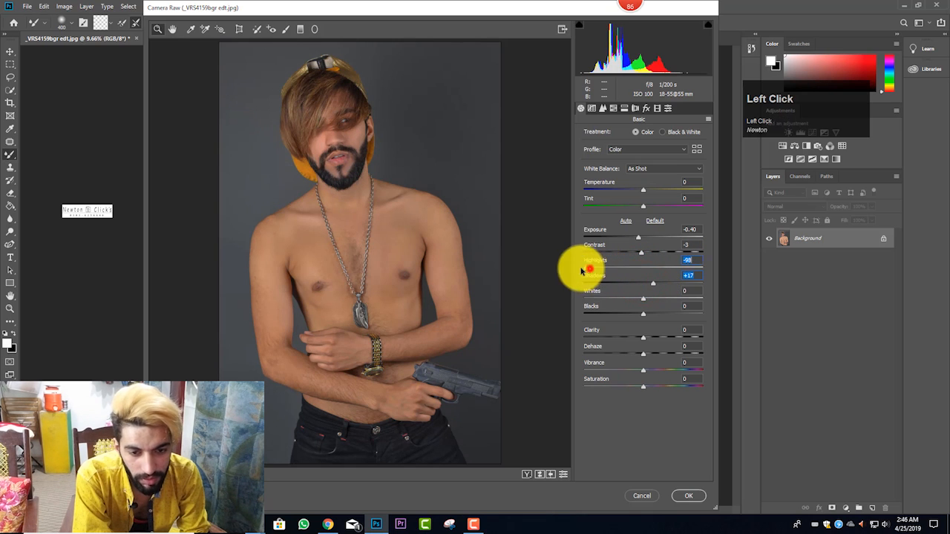
left_click_drag(582, 271, 584, 269)
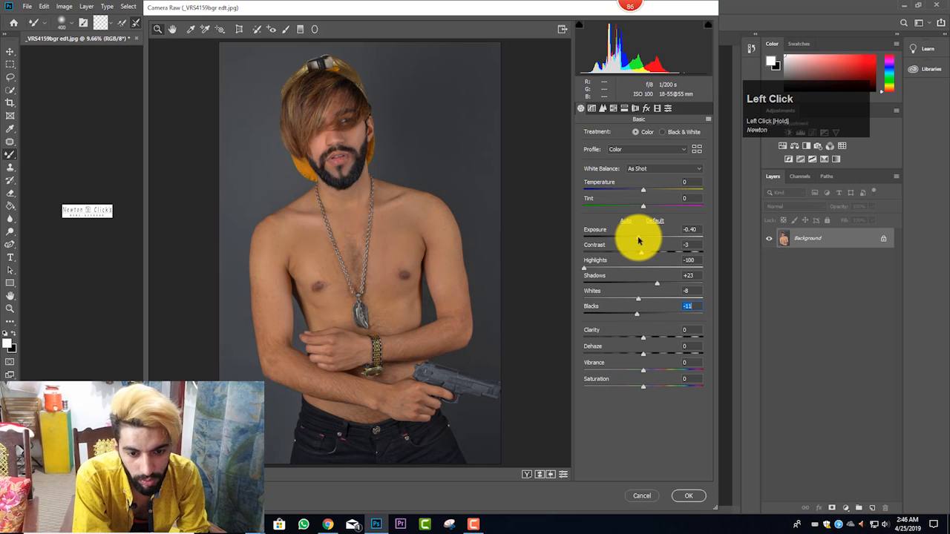
left_click(688, 495)
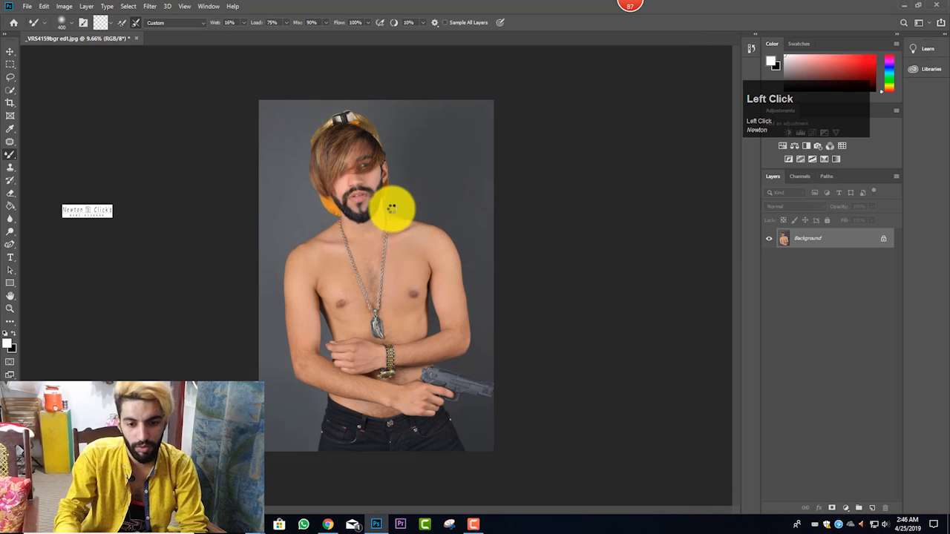
Step: Smooth the skin on both cheeks of the darkened portrait with the Mixer Brush
scroll(345, 206, "up", 6)
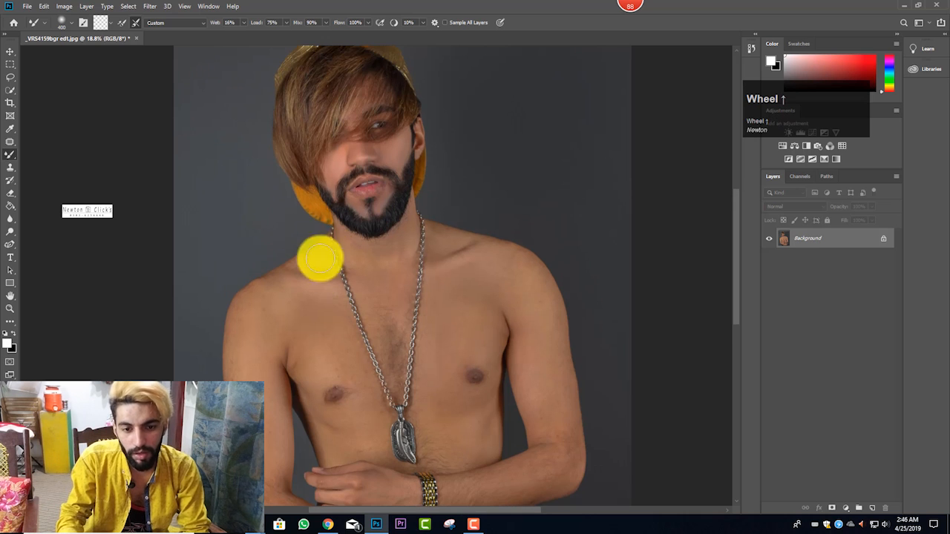
scroll(348, 148, "up", 2)
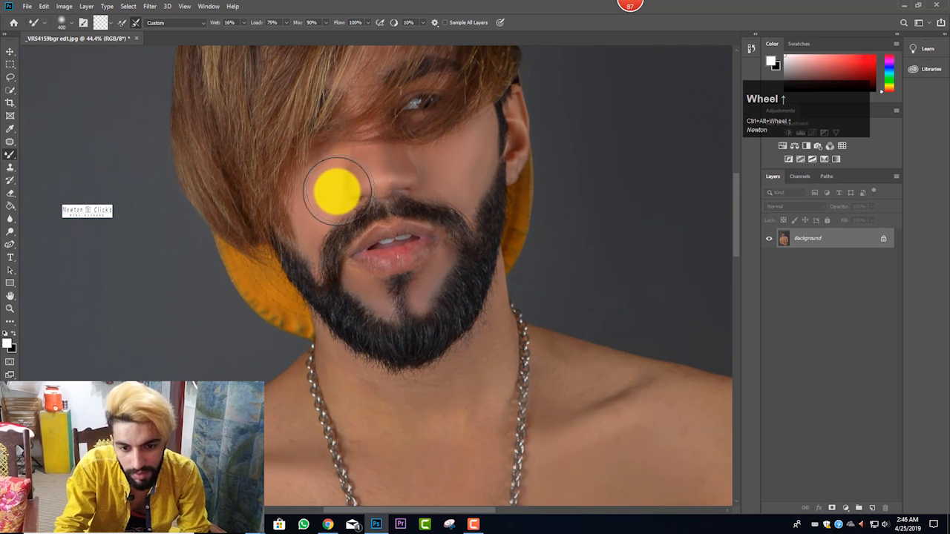
mouse_move(318, 179)
left_mouse_down()
mouse_move(311, 202)
mouse_move(312, 227)
mouse_move(322, 170)
mouse_move(334, 165)
mouse_move(308, 215)
mouse_move(312, 234)
mouse_move(343, 212)
left_mouse_up()
left_click(455, 189)
left_click_drag(463, 183, 474, 147)
Step: Reduce the Mixer Brush to about 80 px and smooth the lips and the skin around the nose
scroll(430, 222, "down", 2)
key("bracketleft")
key("bracketleft")
key("bracketleft")
key("bracketleft")
mouse_move(424, 250)
left_mouse_down()
mouse_move(417, 219)
mouse_move(428, 216)
mouse_move(388, 233)
mouse_move(368, 227)
mouse_move(386, 233)
mouse_move(400, 173)
left_mouse_up()
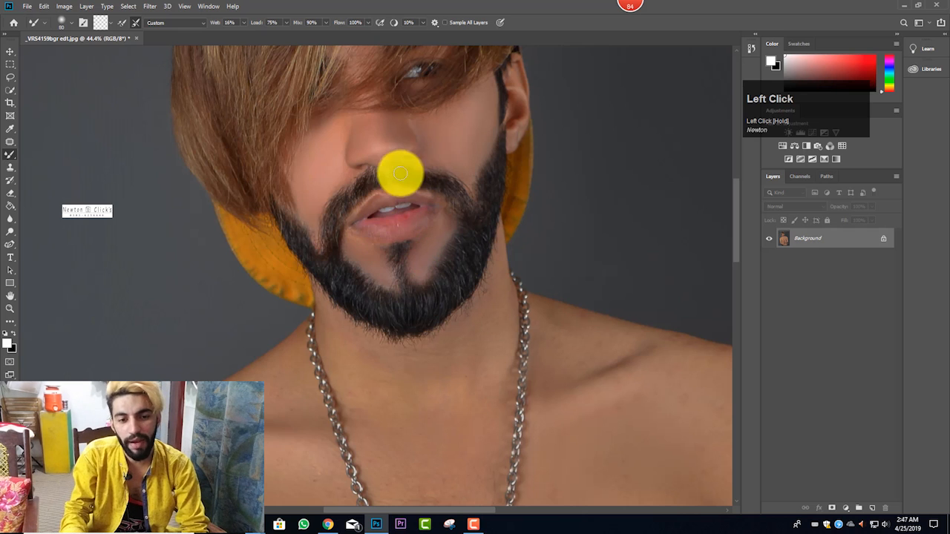
scroll(392, 185, "down", 6)
scroll(400, 312, "up", 3)
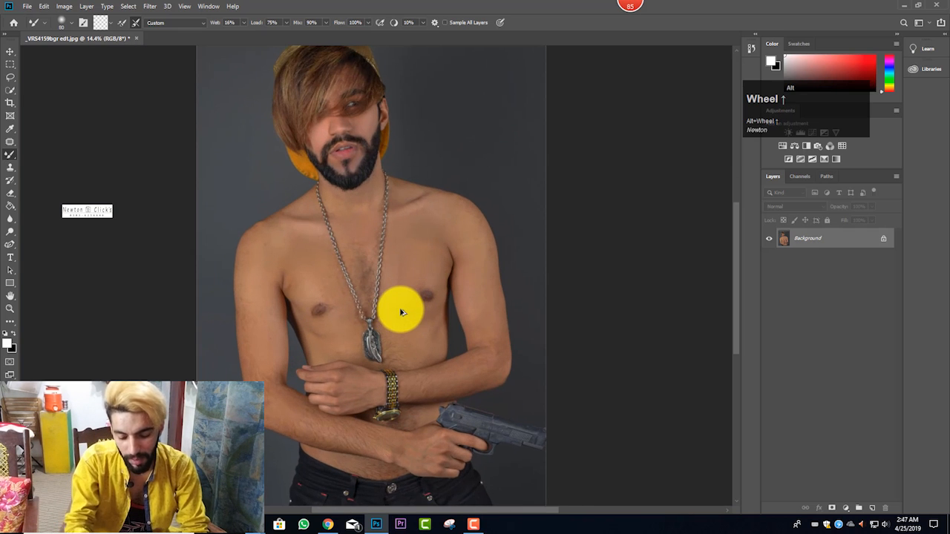
Step: Enlarge the Mixer Brush to 400 to 500 px and smooth the skin of the arms, chest and shoulders
scroll(403, 308, "down", 1)
key("bracketright")
key("bracketright")
key("bracketright")
key("bracketright")
key("bracketright")
key("bracketright")
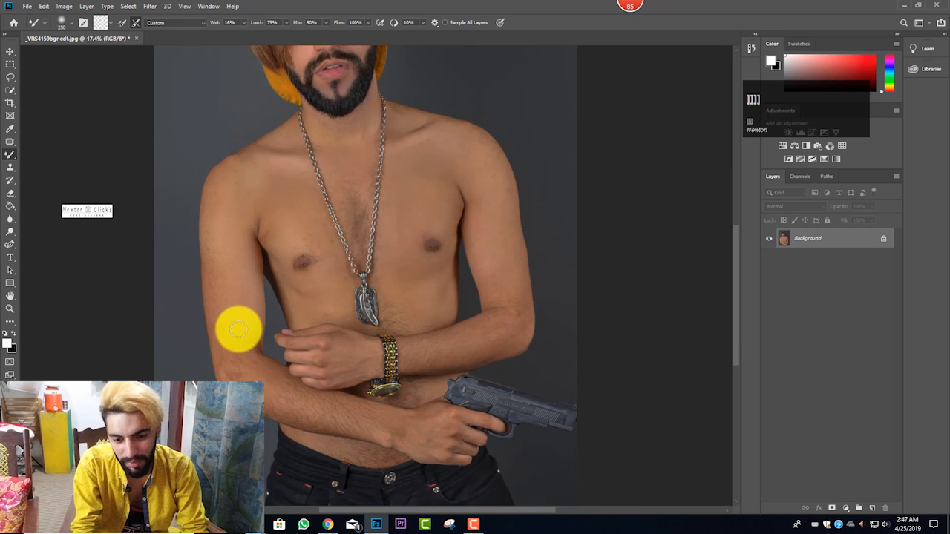
left_click(235, 357)
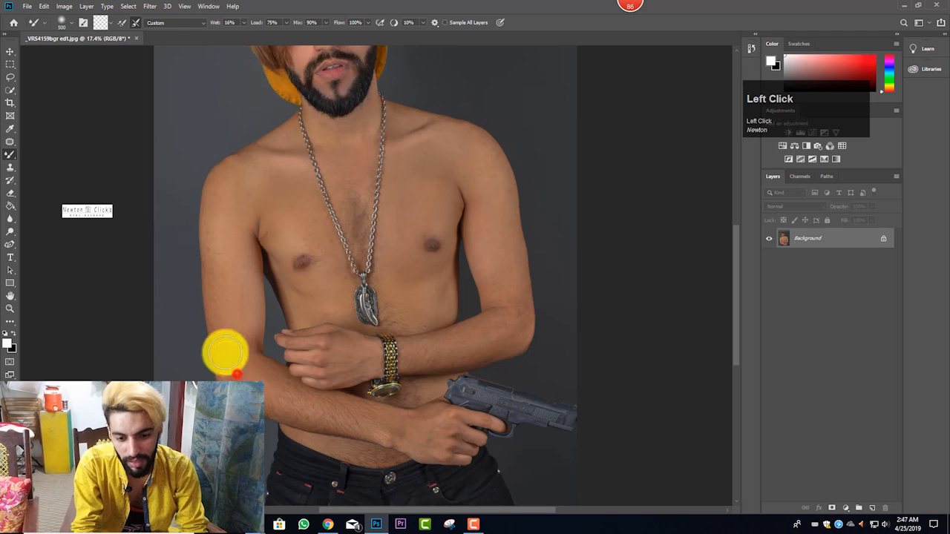
mouse_move(224, 353)
left_mouse_down()
mouse_move(309, 408)
mouse_move(245, 380)
mouse_move(222, 200)
mouse_move(258, 173)
mouse_move(396, 159)
left_mouse_up()
scroll(415, 171, "up", 1)
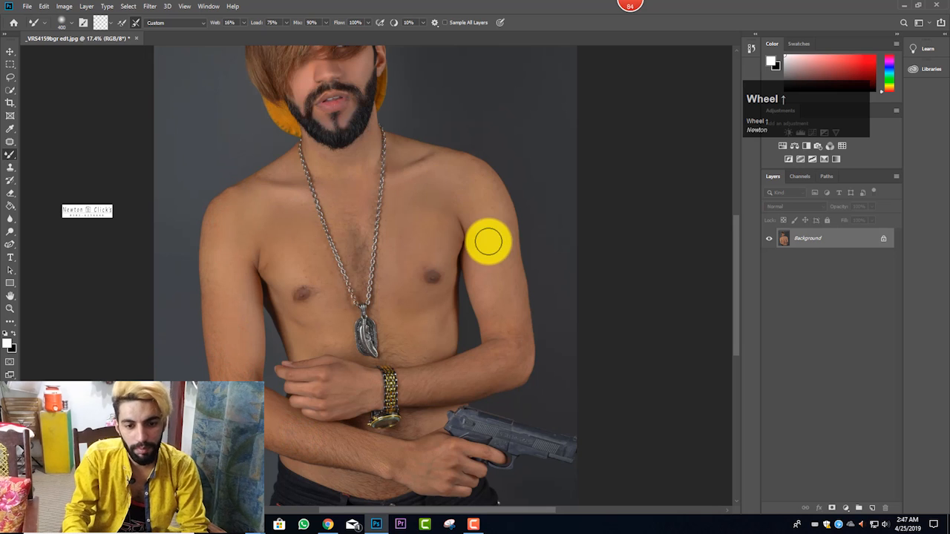
scroll(487, 241, "down", 3)
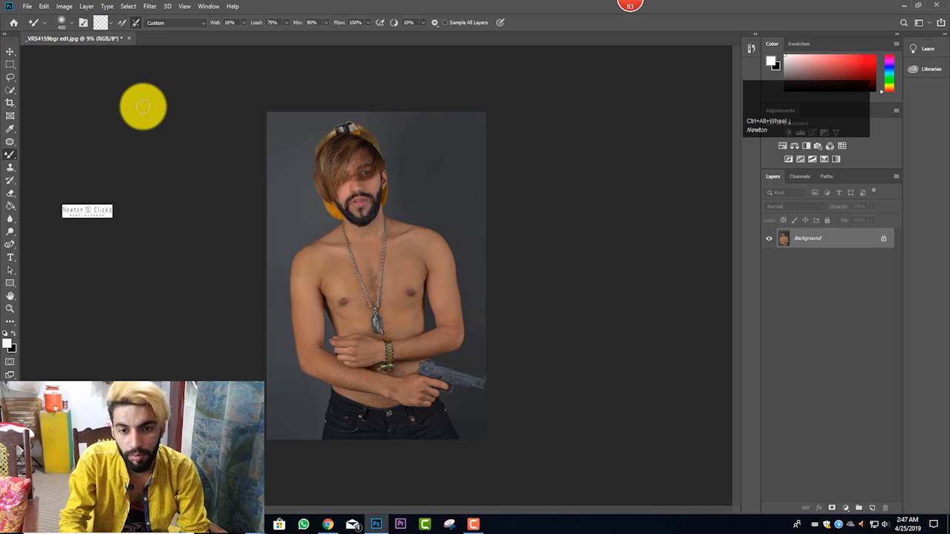
Step: Switch to the Quick Selection tool and select the man with Select Subject
key("w")
left_click(253, 22)
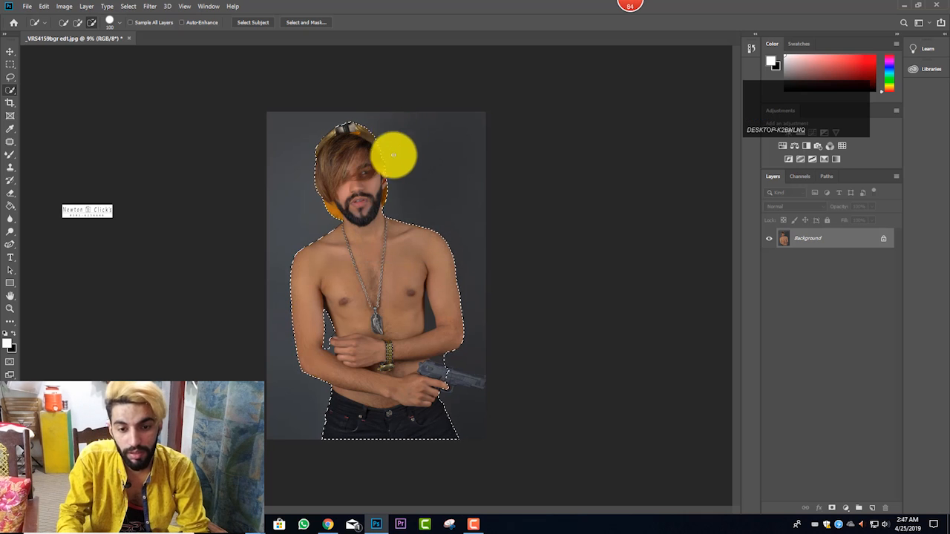
Step: Set the Quick Selection tool to add to the selection and extend it over the pistol with a brush of about 150 px
scroll(377, 269, "up", 2)
scroll(378, 269, "up", 2)
scroll(335, 121, "up", 3)
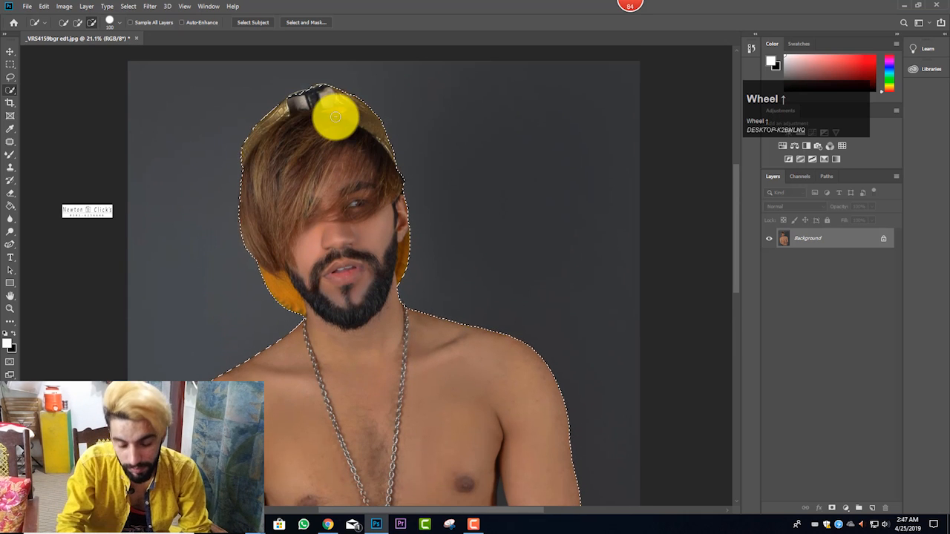
left_click(79, 21)
left_click(77, 21)
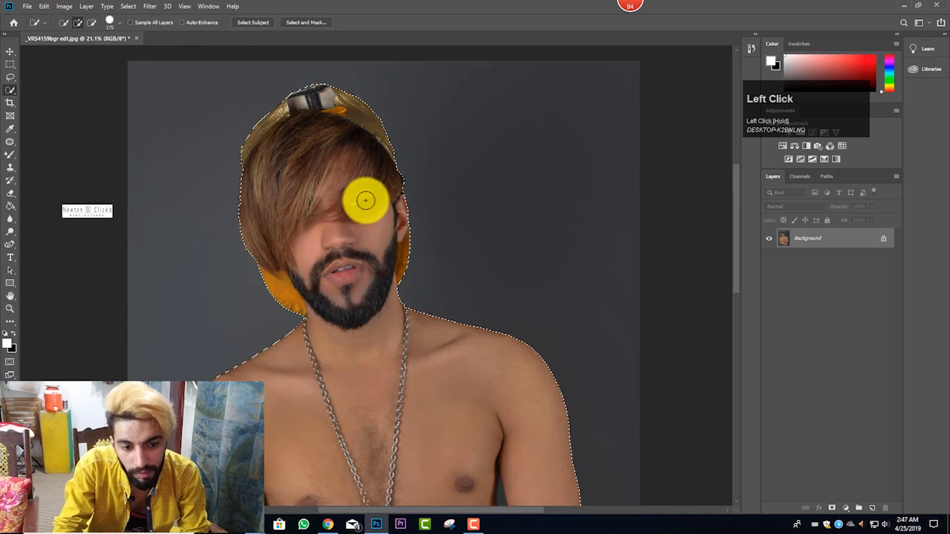
scroll(364, 199, "down", 3)
scroll(365, 199, "down", 8)
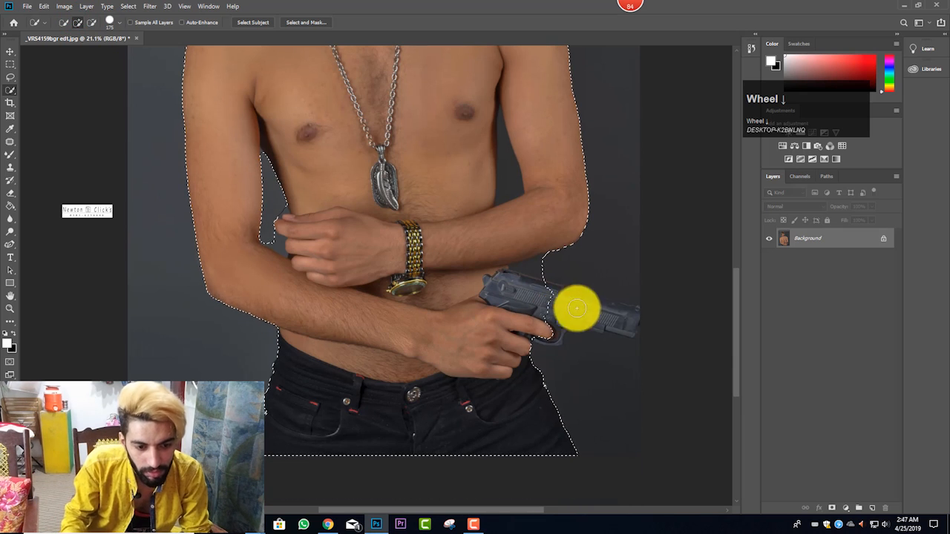
scroll(637, 315, "up", 2)
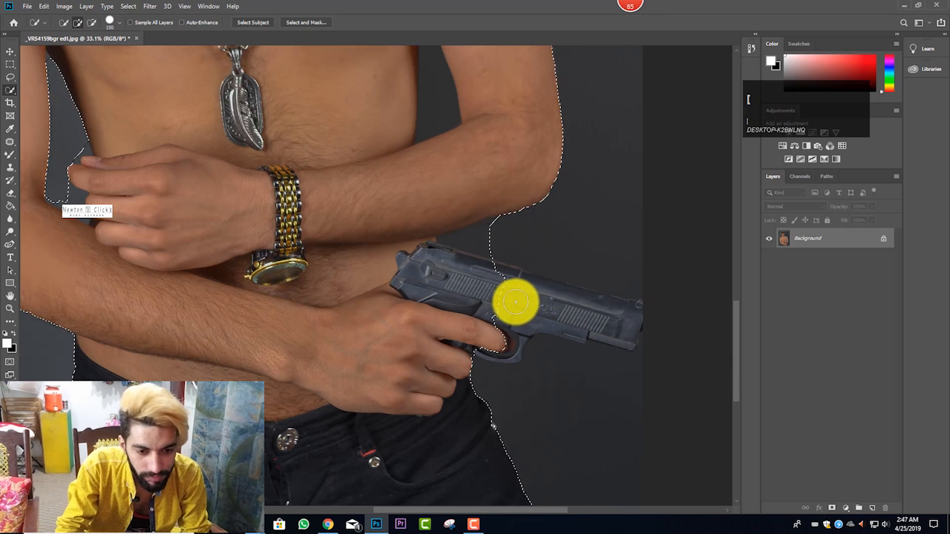
mouse_move(496, 281)
left_mouse_down()
mouse_move(617, 311)
mouse_move(551, 299)
mouse_move(488, 269)
mouse_move(503, 319)
left_mouse_up()
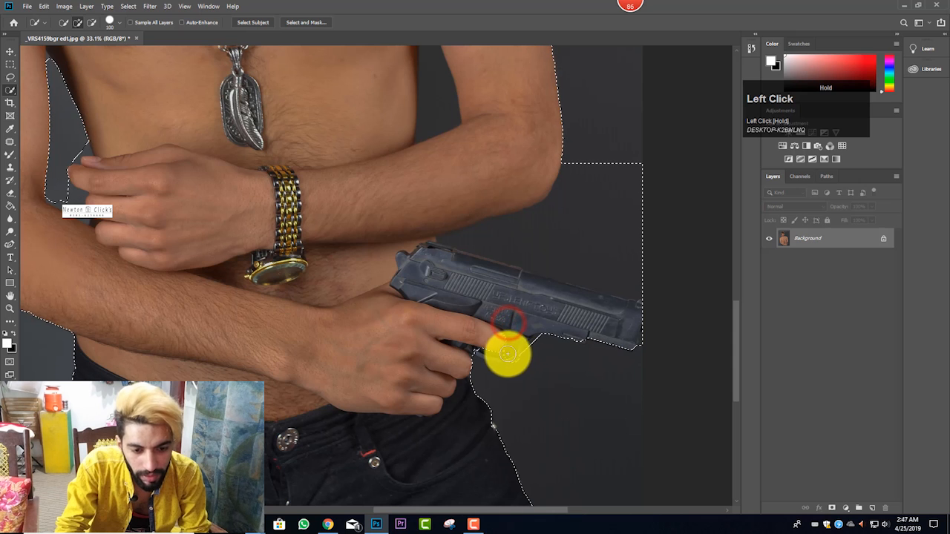
left_click_drag(507, 354, 483, 346)
scroll(319, 312, "down", 2)
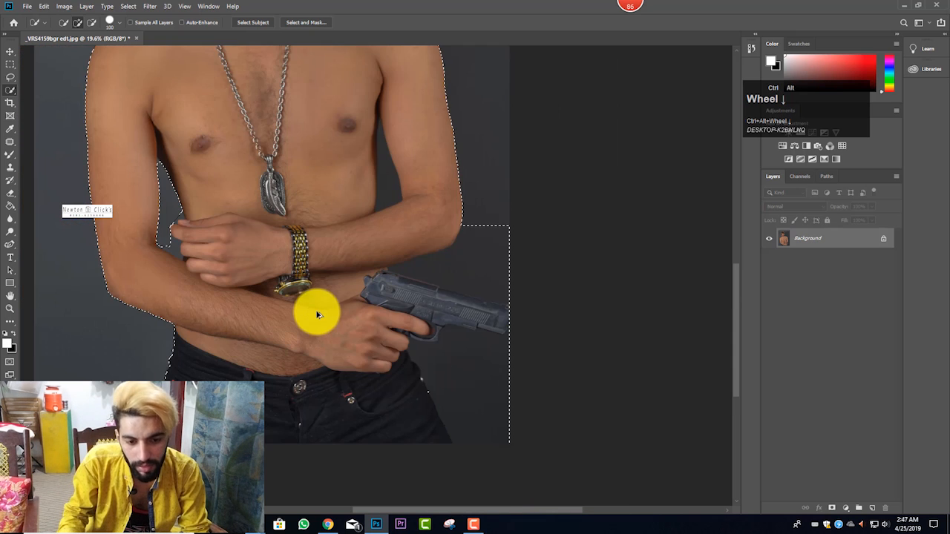
scroll(445, 355, "up", 3)
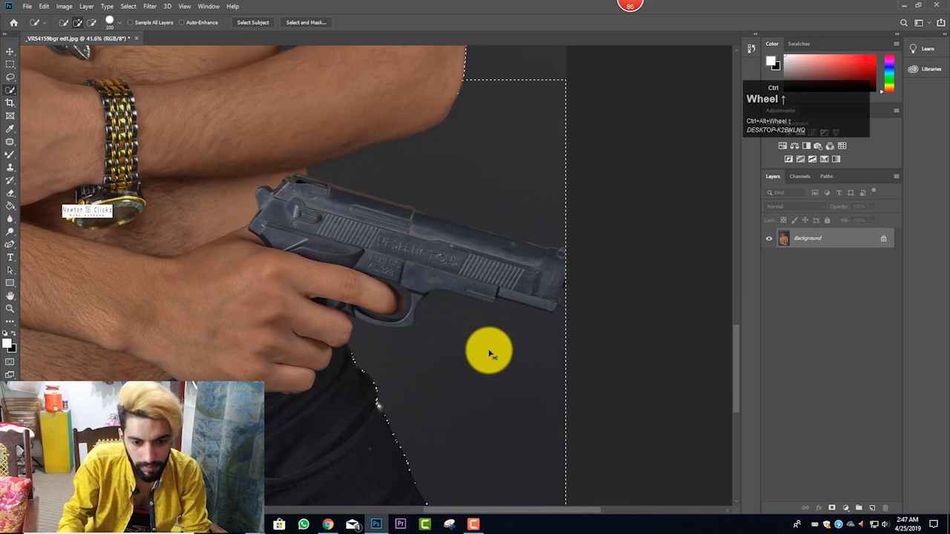
key("ctrl+z")
Step: Reduce the Quick Selection brush to 70 px and add the front of the pistol's trigger guard to the selection
scroll(500, 352, "up", 3)
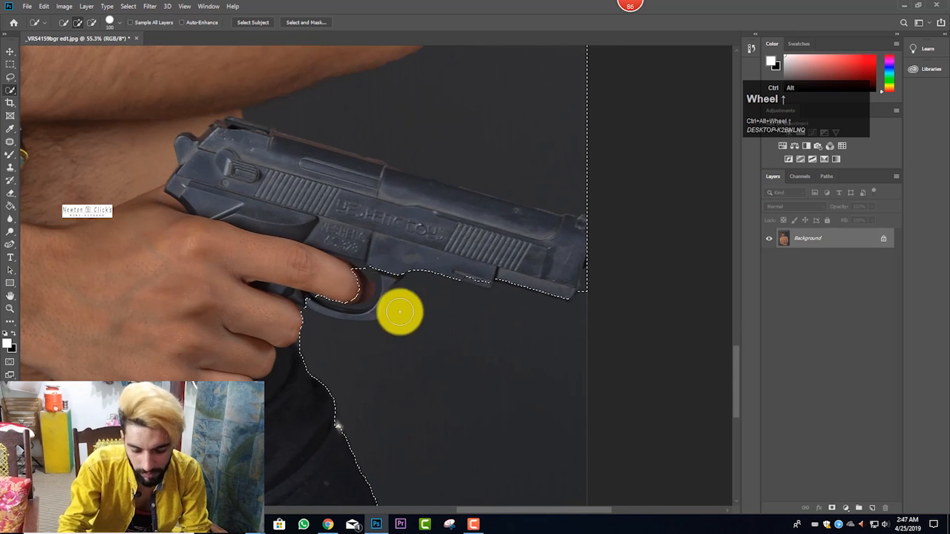
left_click(366, 267)
mouse_move(371, 289)
left_mouse_down()
mouse_move(371, 304)
mouse_move(351, 303)
left_mouse_up()
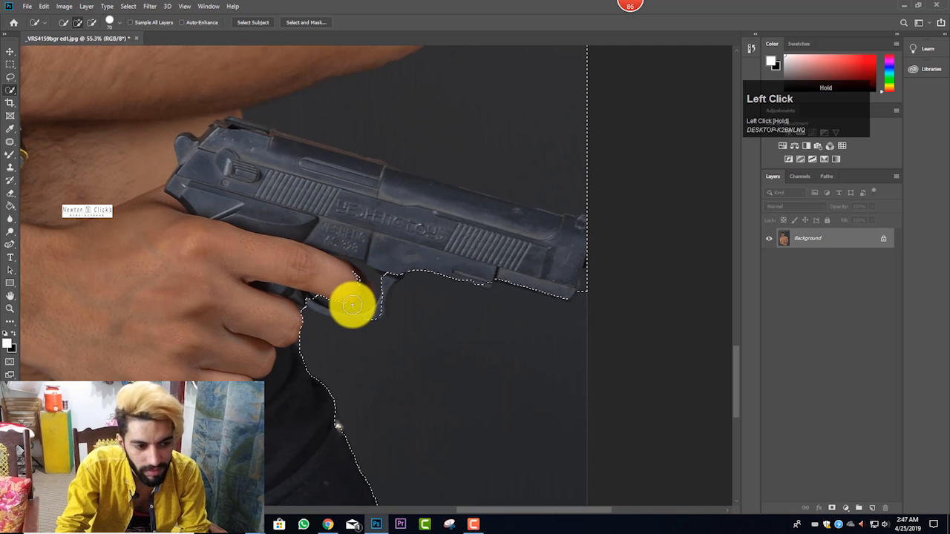
Step: Unlock the Background layer and add the rest of the trigger guard and the pistol's lower edge with a 60 px brush
left_click(882, 241)
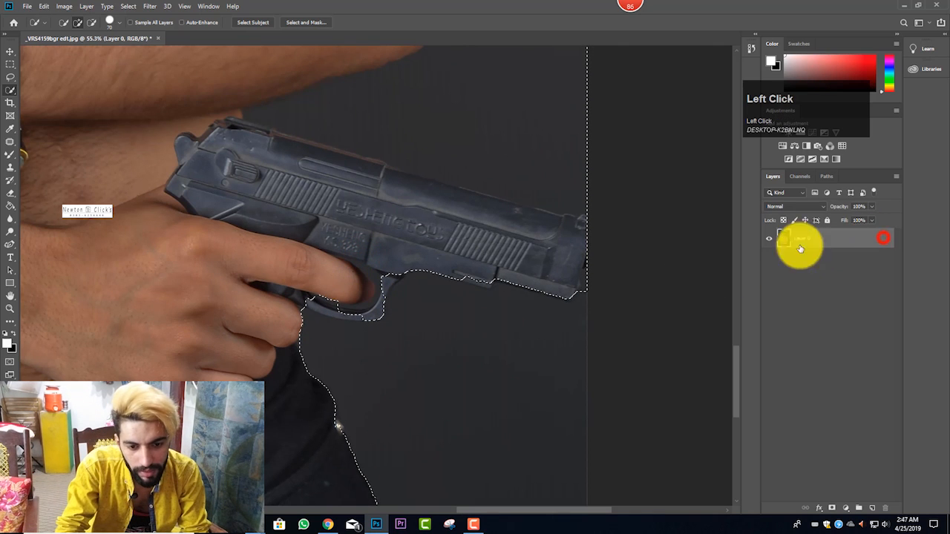
left_click(386, 275)
mouse_move(354, 307)
left_mouse_down()
mouse_move(311, 302)
mouse_move(355, 307)
left_mouse_up()
left_click(358, 311)
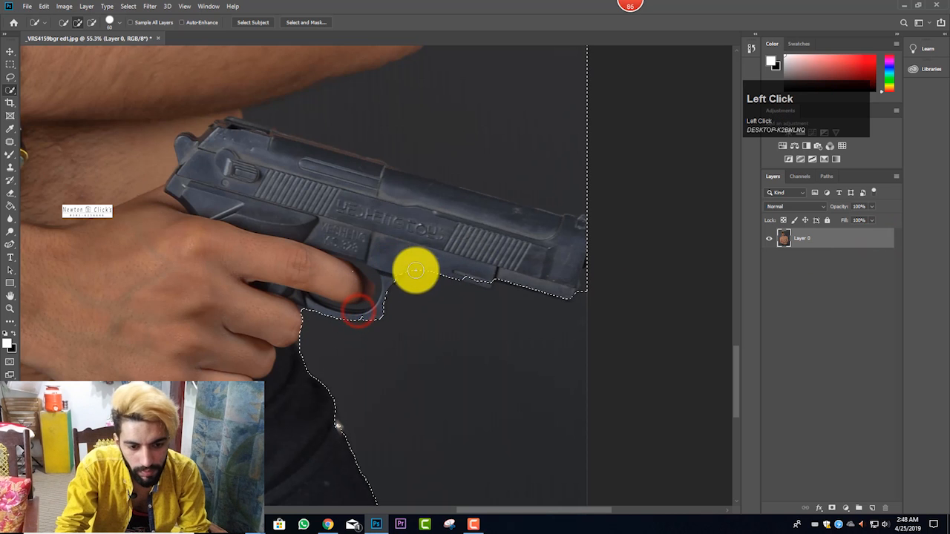
left_click(453, 259)
left_click_drag(486, 278, 557, 271)
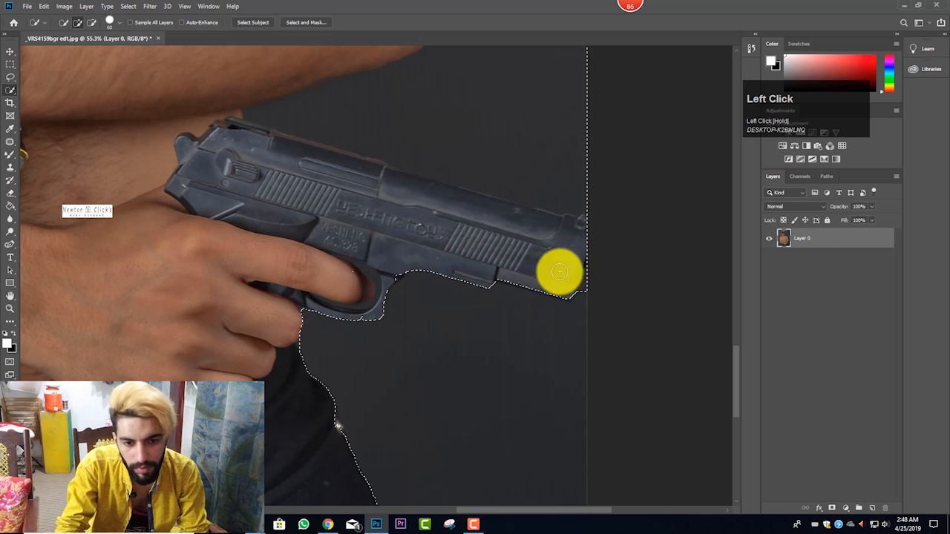
Step: Subtract the background between the forearm and the top of the pistol from the selection
scroll(526, 218, "up", 3)
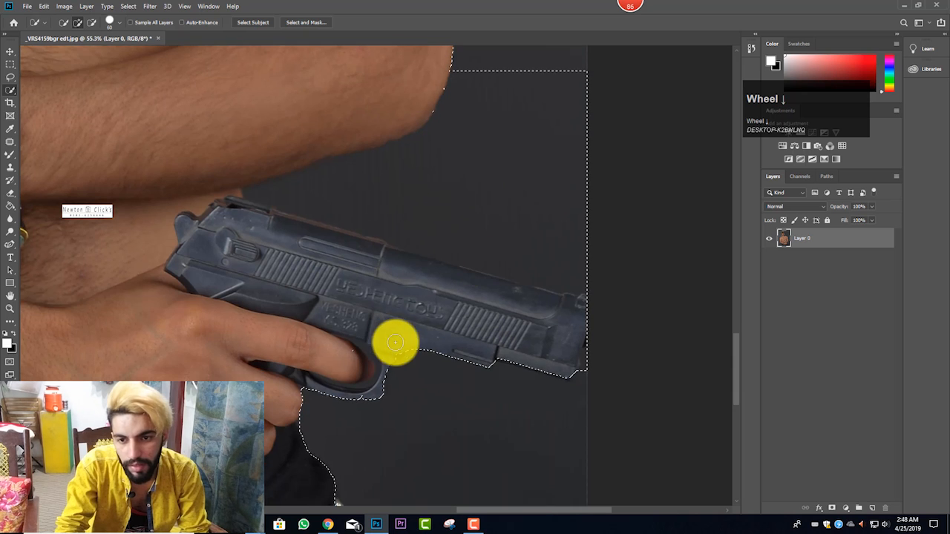
left_click(91, 22)
key("bracketright")
key("bracketright")
mouse_move(513, 76)
left_mouse_down()
mouse_move(459, 153)
mouse_move(409, 173)
mouse_move(403, 188)
mouse_move(252, 194)
mouse_move(264, 215)
left_mouse_up()
key("bracketleft")
key("bracketleft")
key("bracketleft")
key("bracketleft")
Step: Add the pistol's upper edge back to the selection, reducing the brush from 60 to 40 px along the slide
left_click(77, 23)
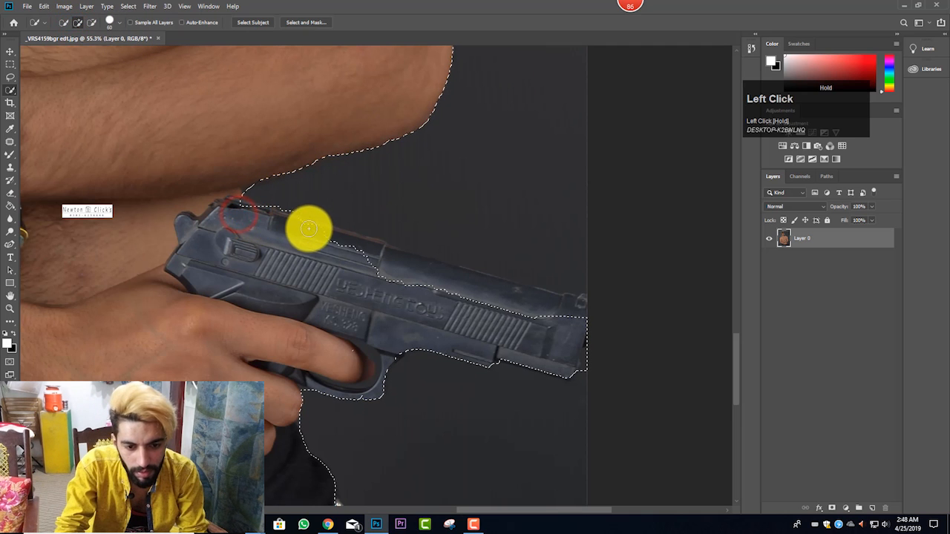
left_click_drag(357, 246, 417, 267)
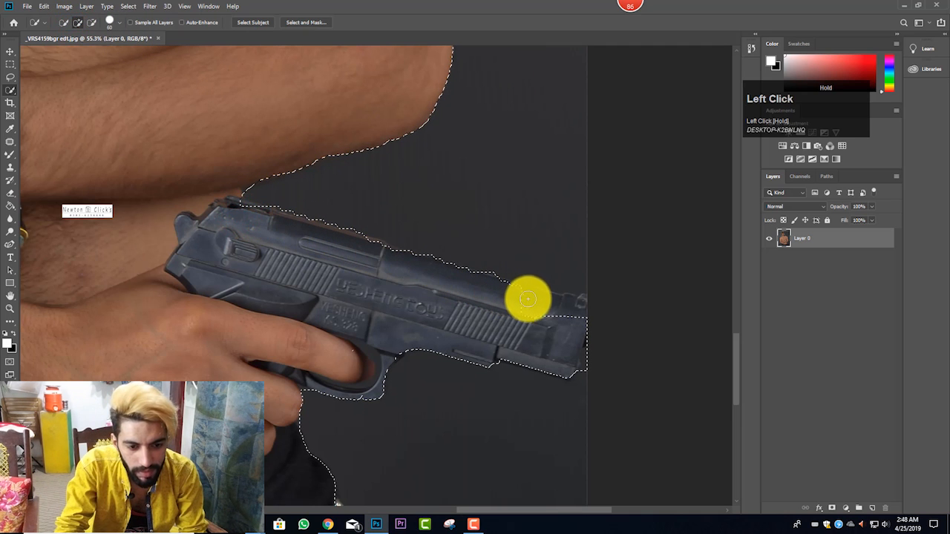
key("[")
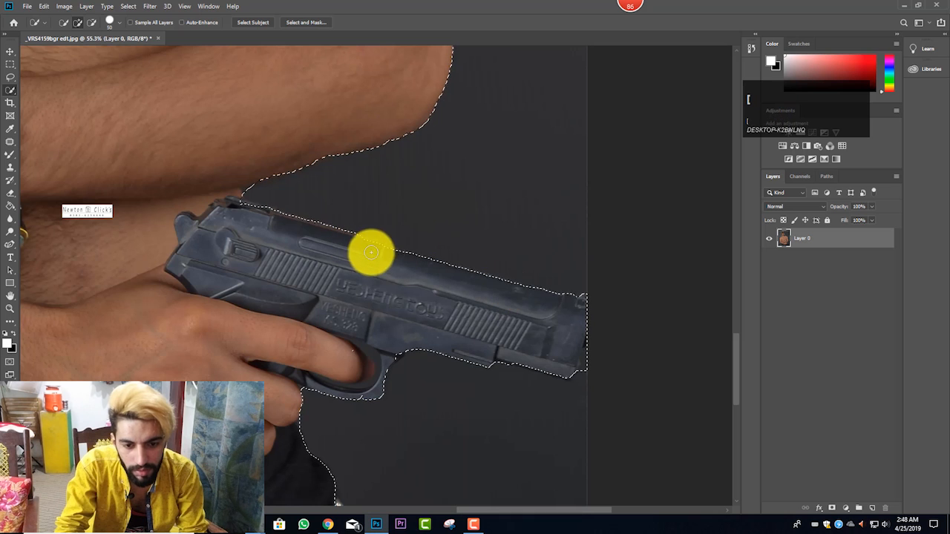
left_click_drag(371, 247, 340, 240)
key("[")
left_click_drag(256, 213, 245, 209)
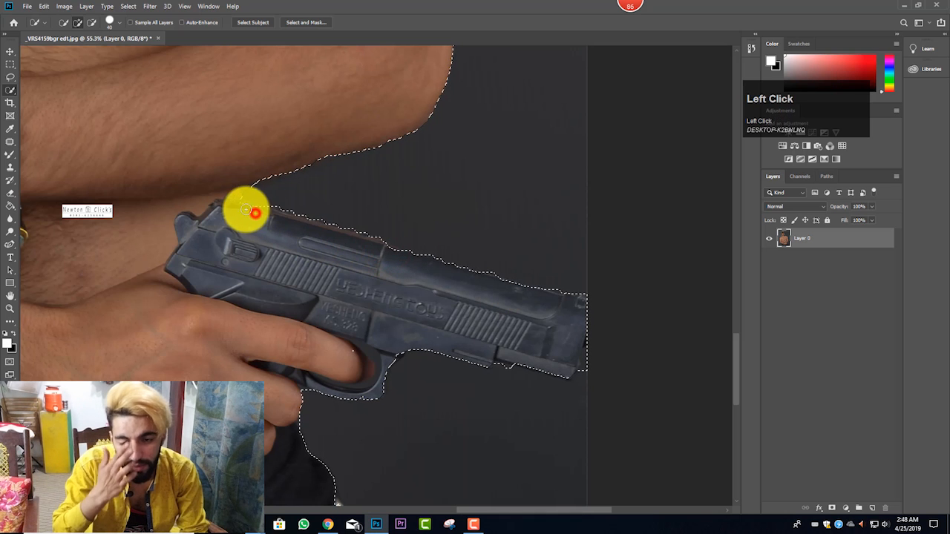
Step: Subtract the sliver of background at the pistol's muzzle, then try subtracting around the trigger guard and undo that stroke
left_click(88, 24)
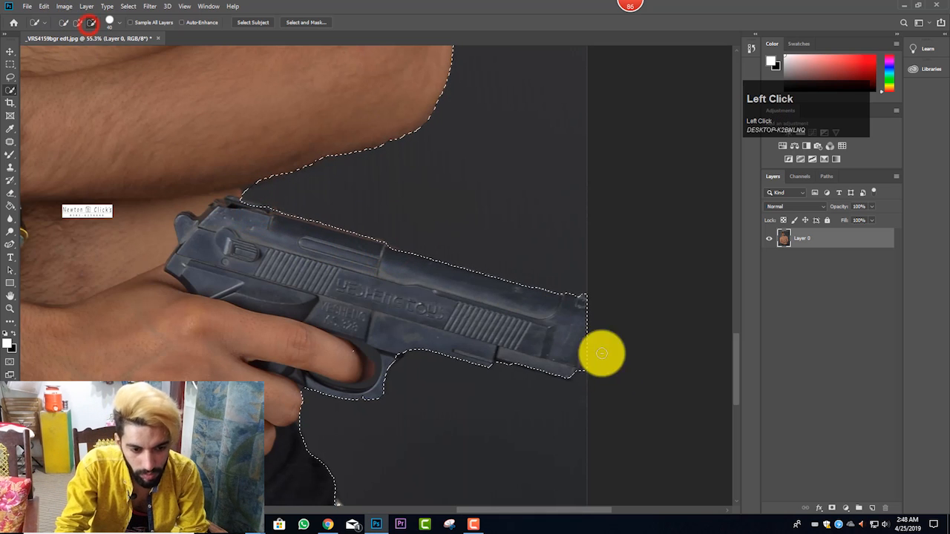
mouse_move(601, 349)
left_mouse_down()
mouse_move(579, 376)
mouse_move(578, 359)
mouse_move(588, 358)
left_mouse_up()
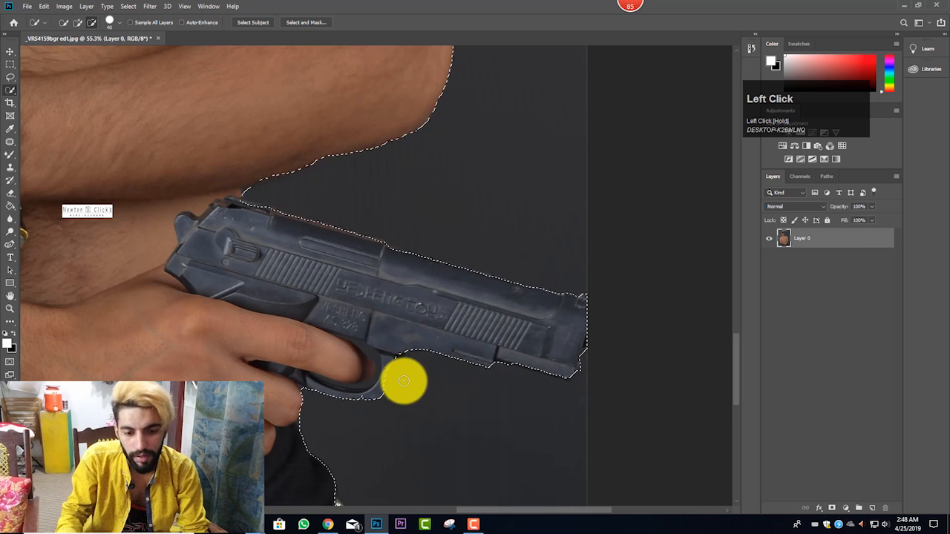
left_click_drag(363, 393, 388, 333)
key("ctrl+z")
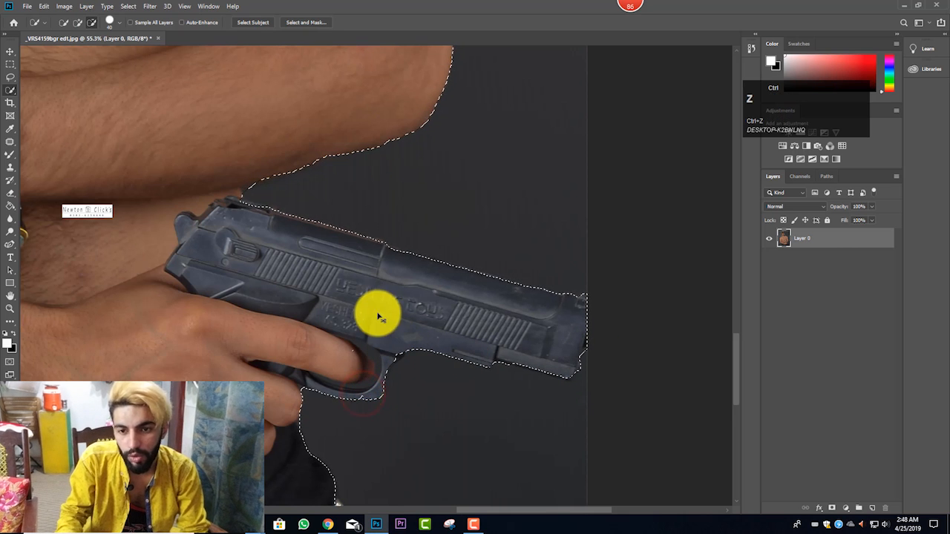
Step: Return to adding with a 70 px brush and refine the selection along the trigger guard and the rear top of the slide
left_click(77, 25)
scroll(212, 212, "down", 1)
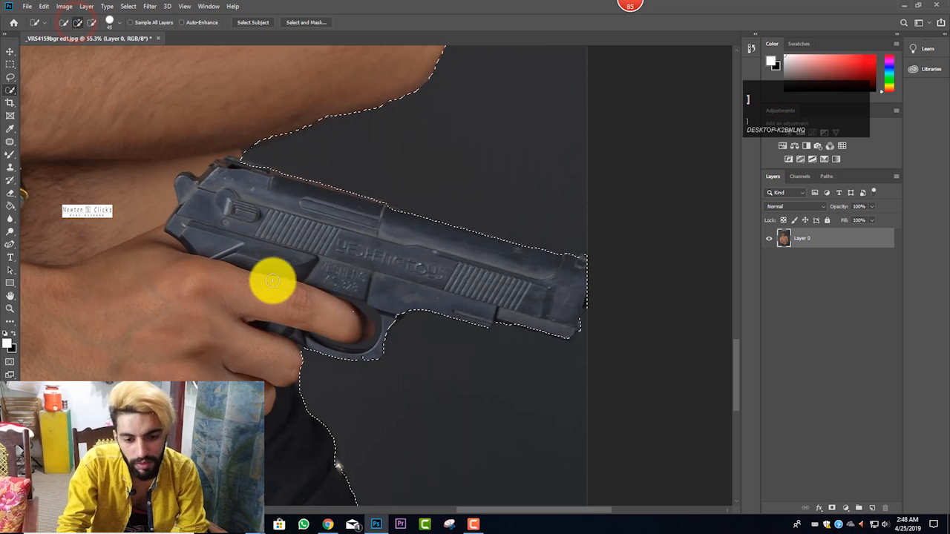
left_click_drag(363, 351, 392, 299)
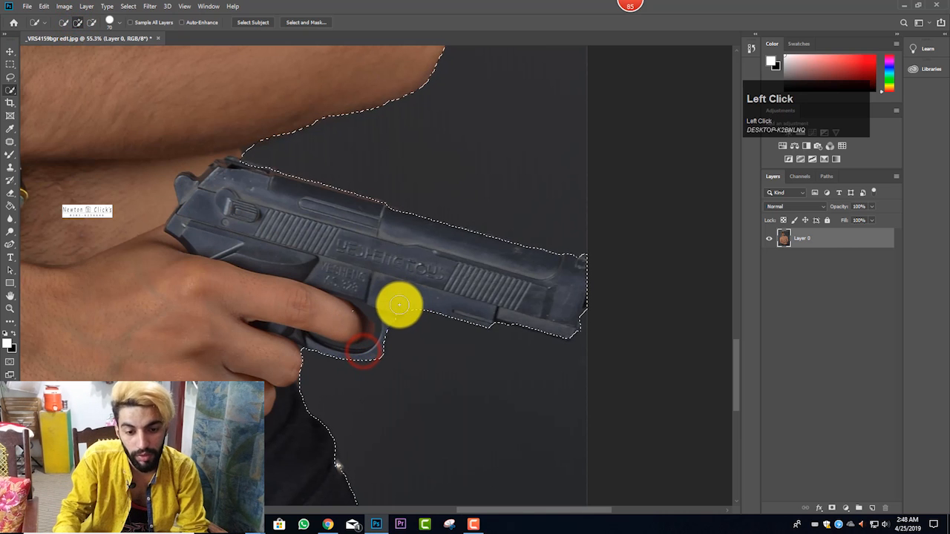
left_click(390, 302)
scroll(388, 301, "up", 2, "alt")
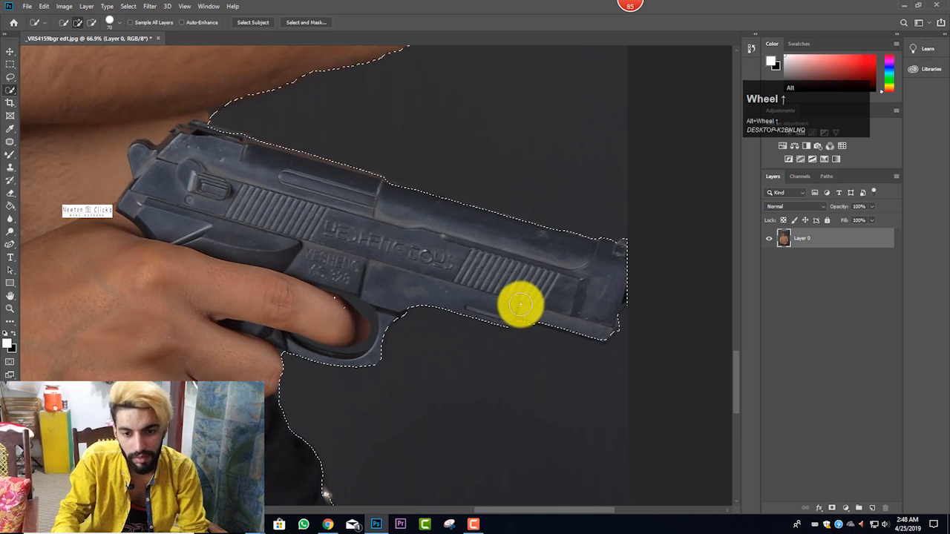
left_click(241, 148)
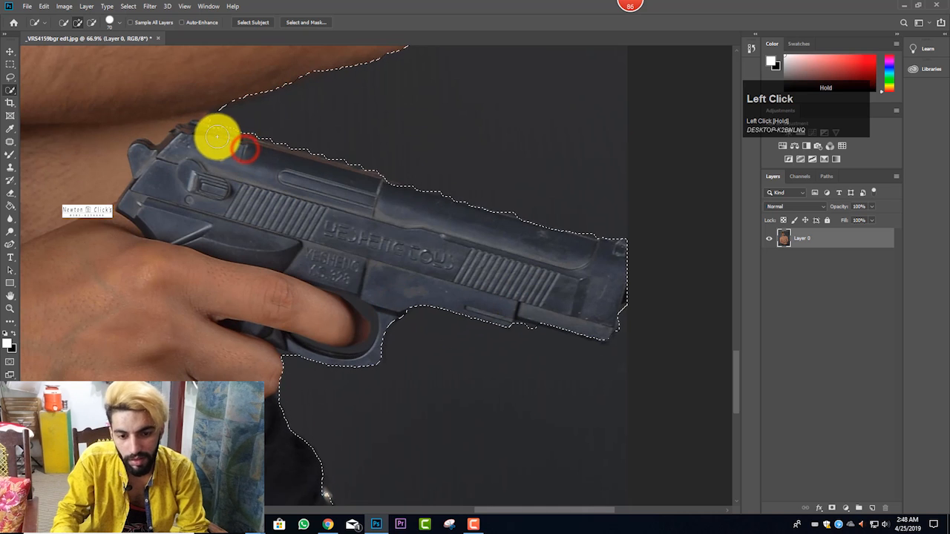
scroll(333, 266, "up", 2, "ctrl+alt")
left_click(143, 77)
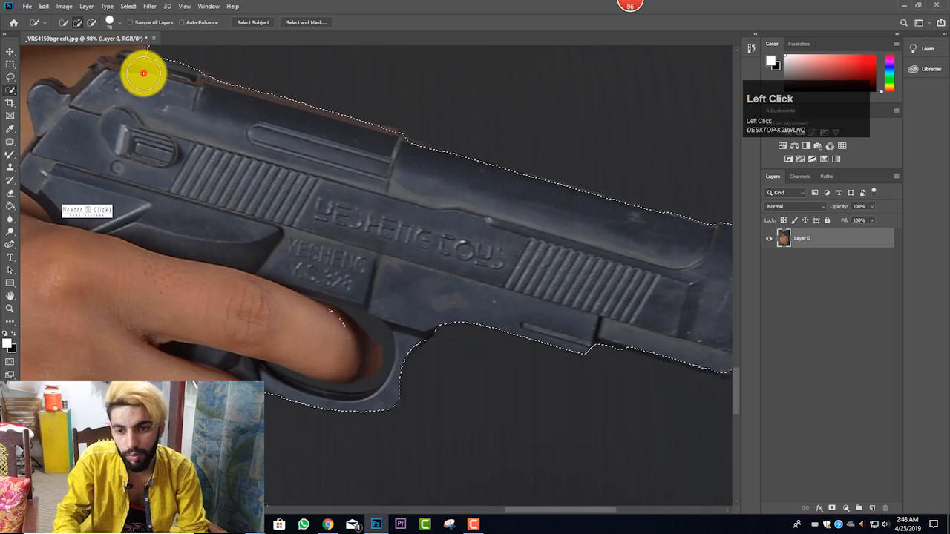
Step: Switch to the Lasso tool in subtract mode and cut the background gap inside the trigger guard out of the selection
right_click(13, 75)
left_click(35, 77)
scroll(392, 293, "down", 3)
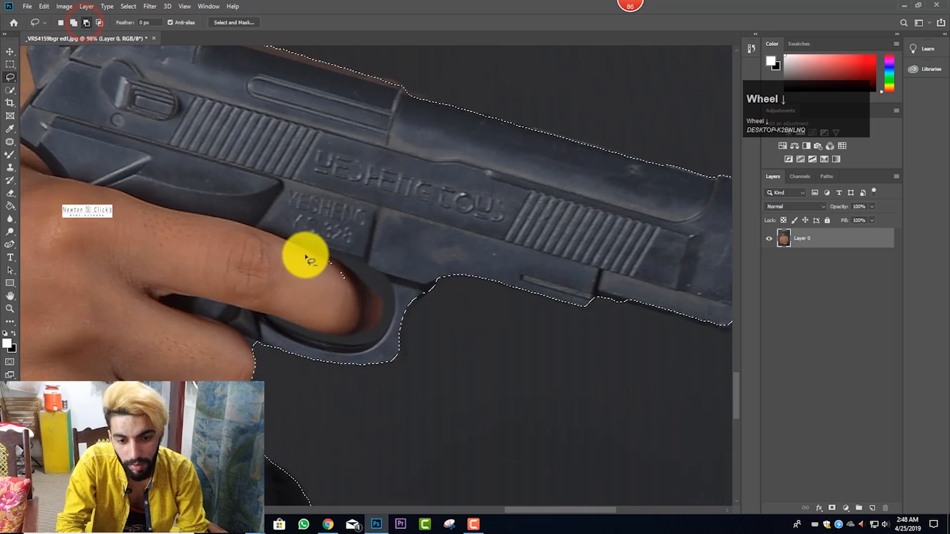
left_click_drag(315, 250, 376, 269)
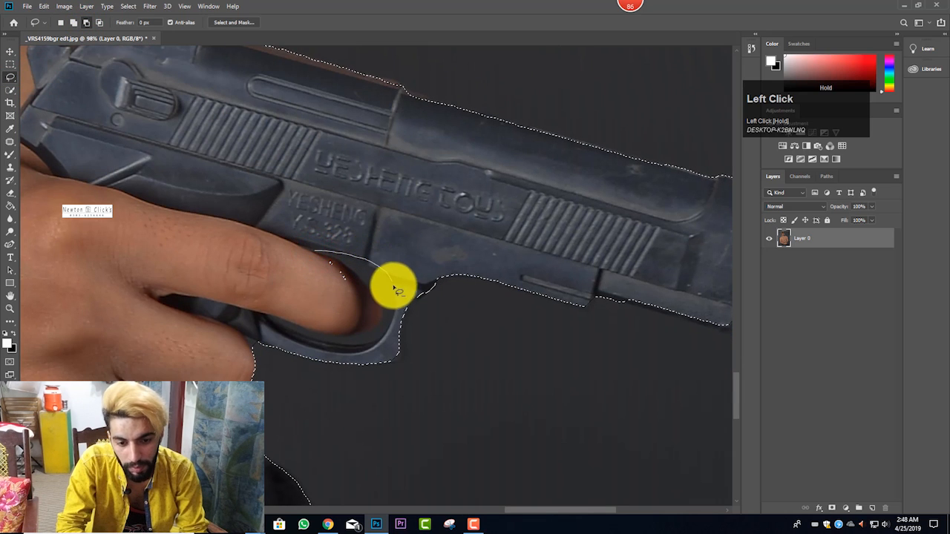
mouse_move(395, 321)
left_mouse_down()
mouse_move(374, 344)
mouse_move(335, 348)
mouse_move(272, 325)
mouse_move(295, 330)
left_mouse_up()
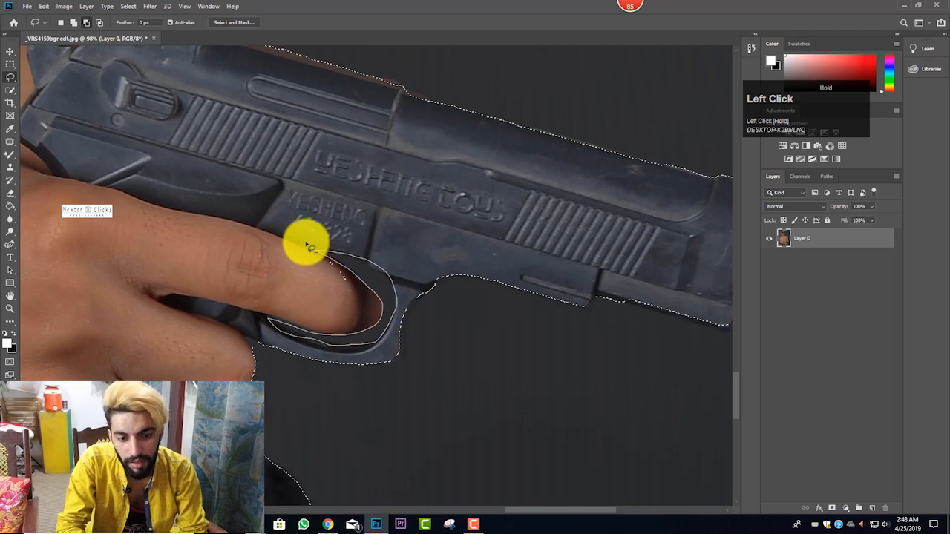
left_click_drag(307, 245, 396, 258)
scroll(397, 259, "up", 1)
scroll(409, 252, "up", 1)
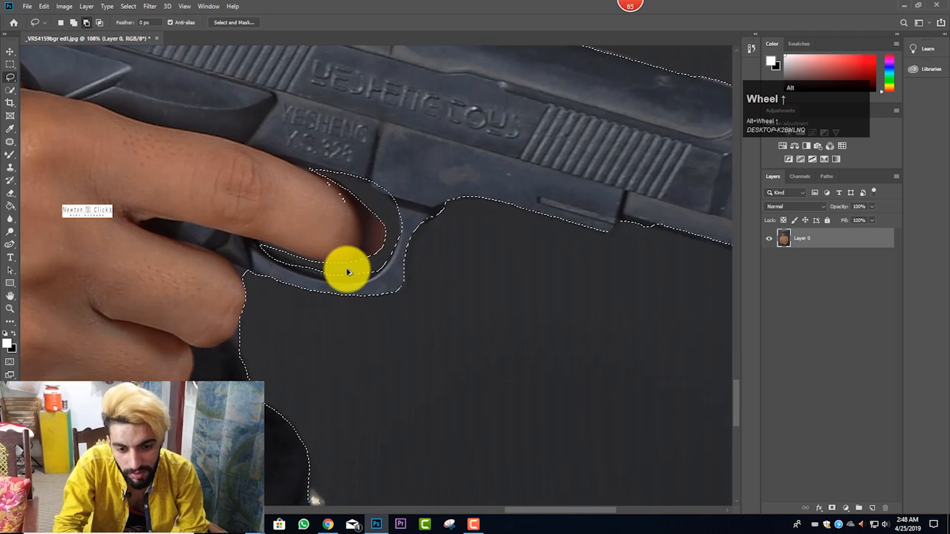
scroll(319, 267, "up", 2)
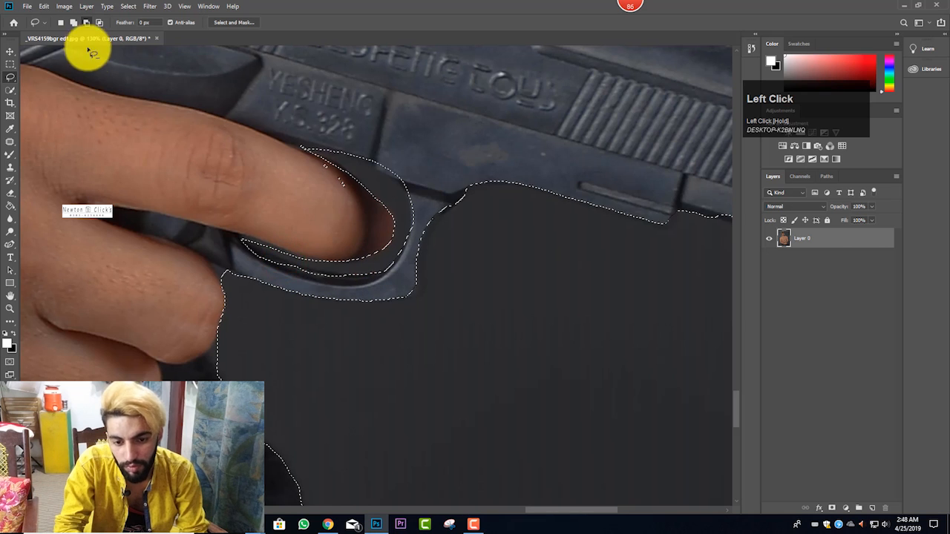
Step: Clean up the selection at the fingertip and fill in the missing front corner of the trigger guard with the Lasso tool
left_click(73, 22)
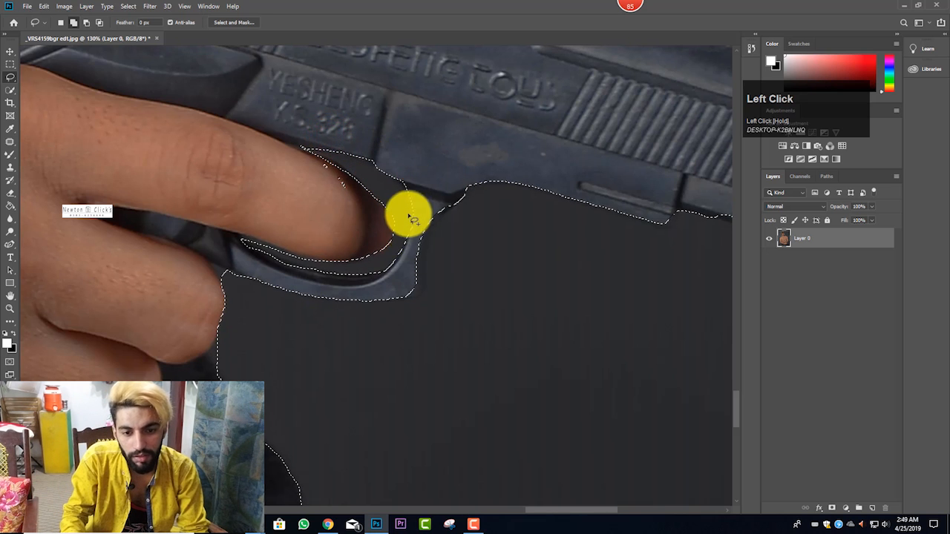
left_click(86, 22)
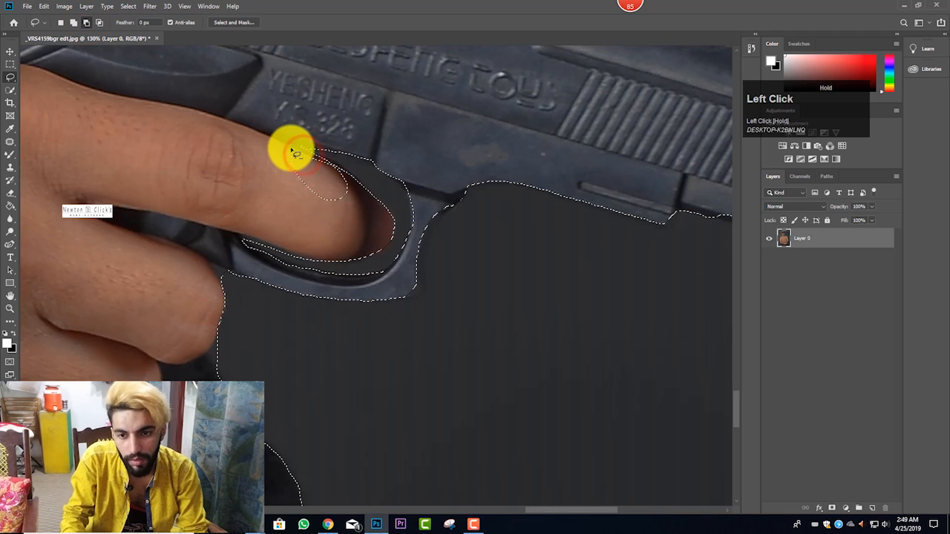
left_click_drag(294, 152, 296, 153)
left_click(74, 22)
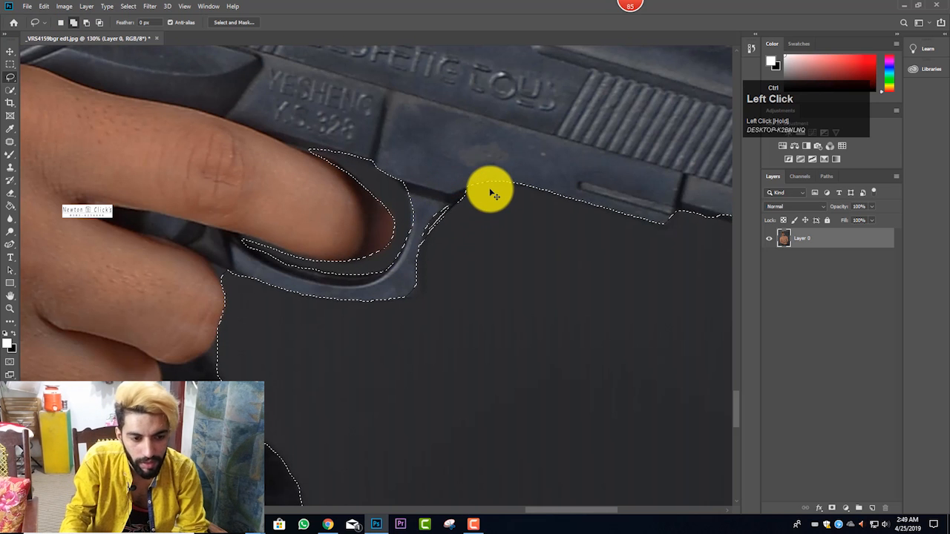
scroll(464, 220, "down", 5, "ctrl+alt")
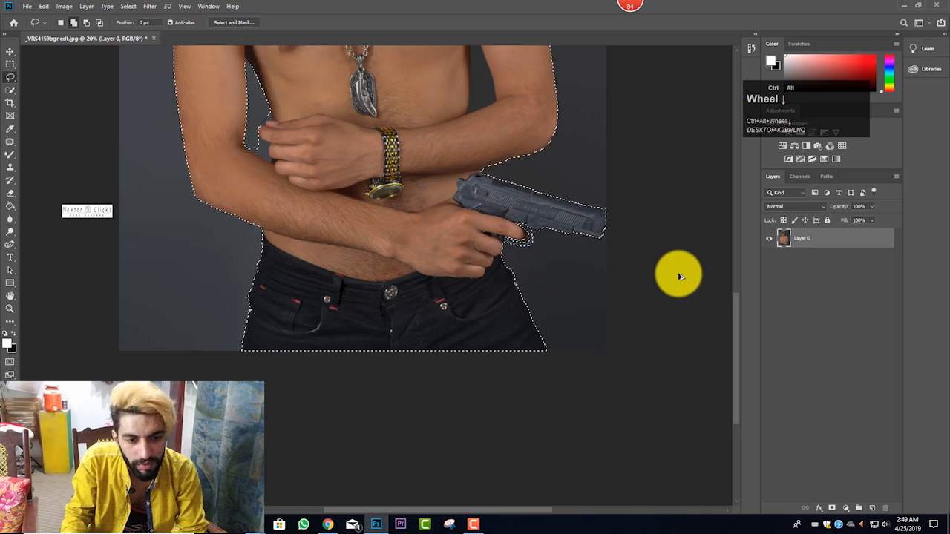
scroll(581, 214, "up", 4, "ctrl+alt")
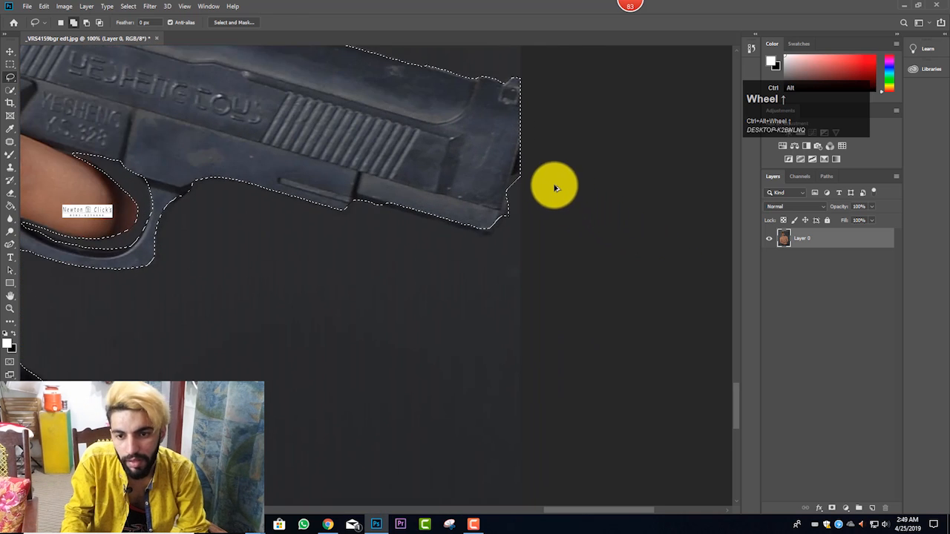
Step: Trim the excess area at the front edge of the pistol's muzzle out of the selection with the Lasso tool in subtract mode
left_click(85, 21)
mouse_move(546, 160)
left_mouse_down()
mouse_move(510, 181)
mouse_move(506, 195)
mouse_move(531, 193)
mouse_move(526, 171)
mouse_move(509, 190)
mouse_move(507, 223)
mouse_move(530, 195)
left_mouse_up()
scroll(454, 191, "down", 8, "ctrl+alt")
scroll(91, 95, "up", 3, "ctrl+alt")
scroll(225, 155, "down", 4, "ctrl+alt")
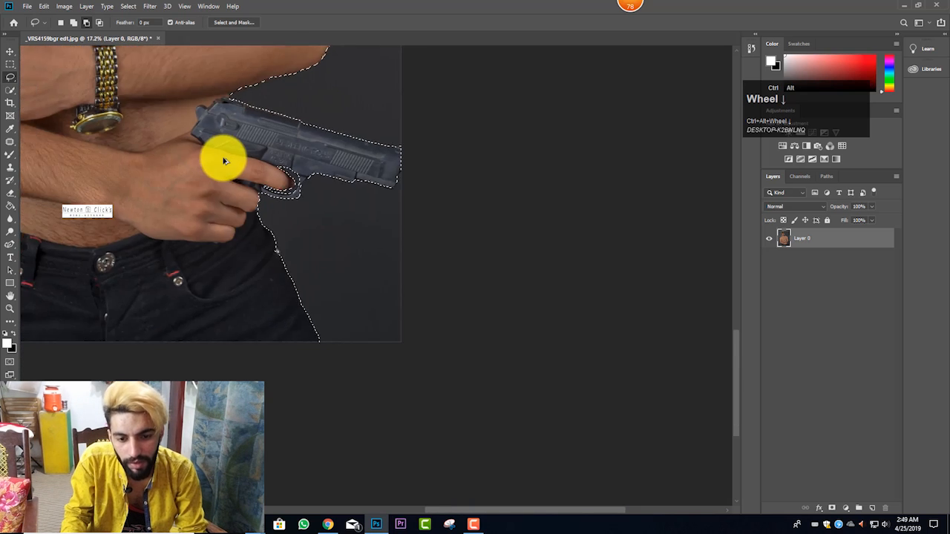
Step: With the Quick Selection tool in subtract mode, adjust the cut-out of the background gap between the torso and the bent arm's inner edge
scroll(318, 349, "up", 3, "ctrl+alt")
scroll(272, 372, "up", 2, "ctrl+alt")
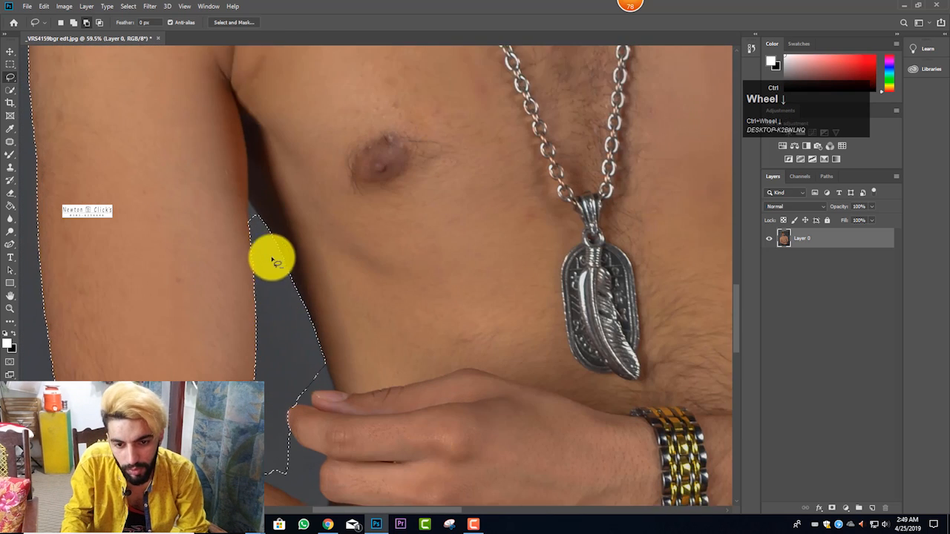
scroll(267, 255, "down", 1, "ctrl")
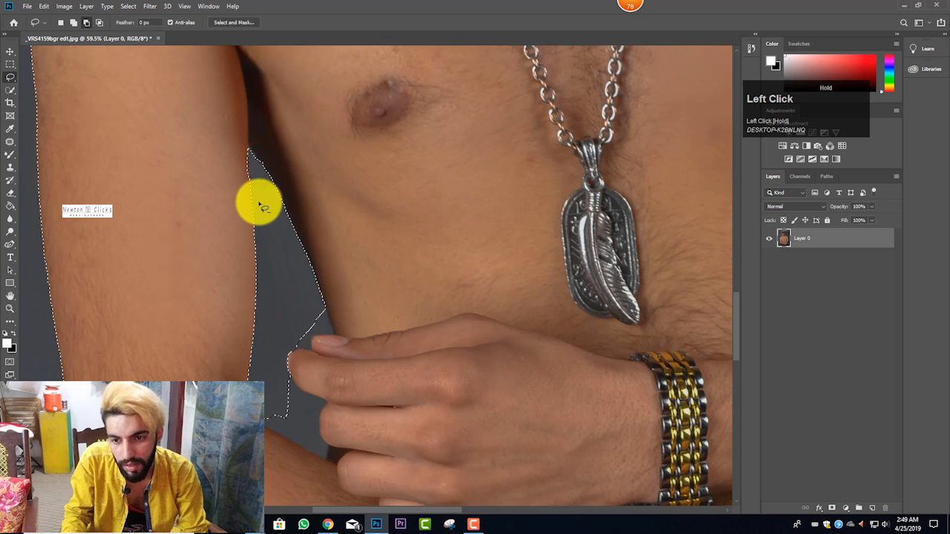
left_click(10, 90)
right_click(10, 90)
left_click(90, 23)
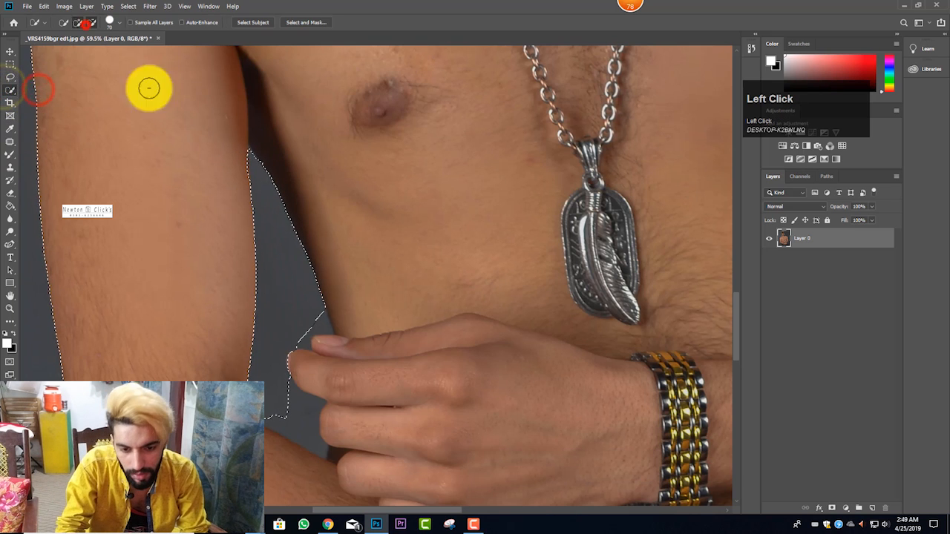
scroll(308, 293, "down", 1)
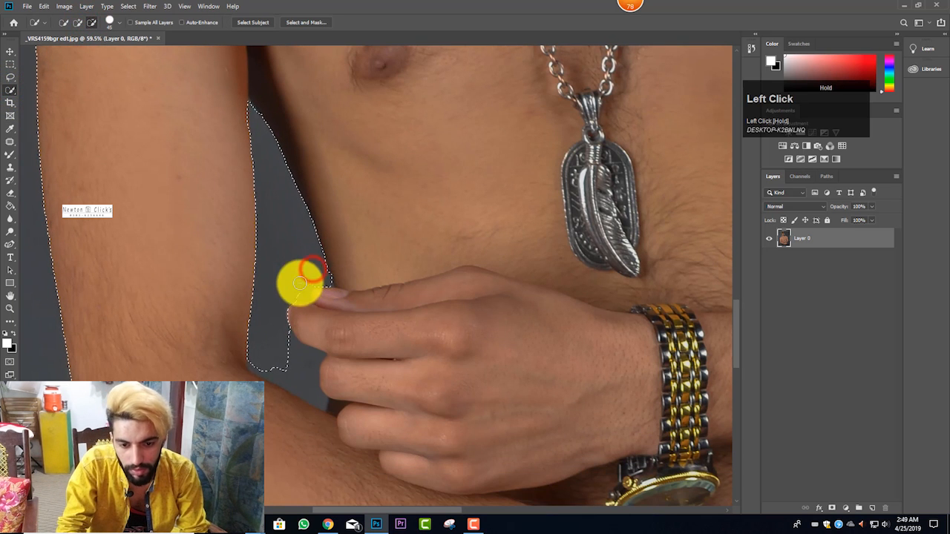
Step: Subtract the remaining background between the fingertips and the forearm, reducing the brush from 40 to 30 px
right_click(11, 90)
left_click(23, 90)
scroll(266, 323, "down", 1)
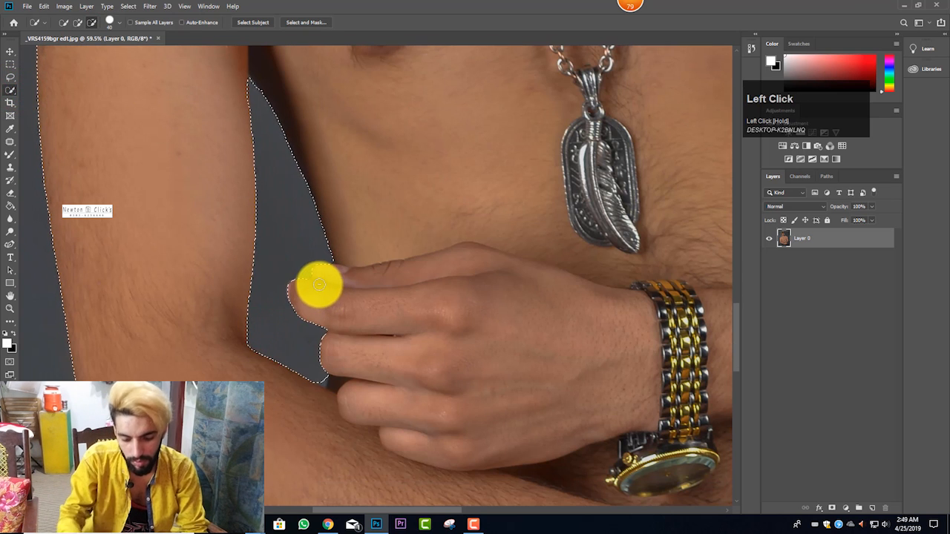
left_click_drag(324, 349, 332, 376)
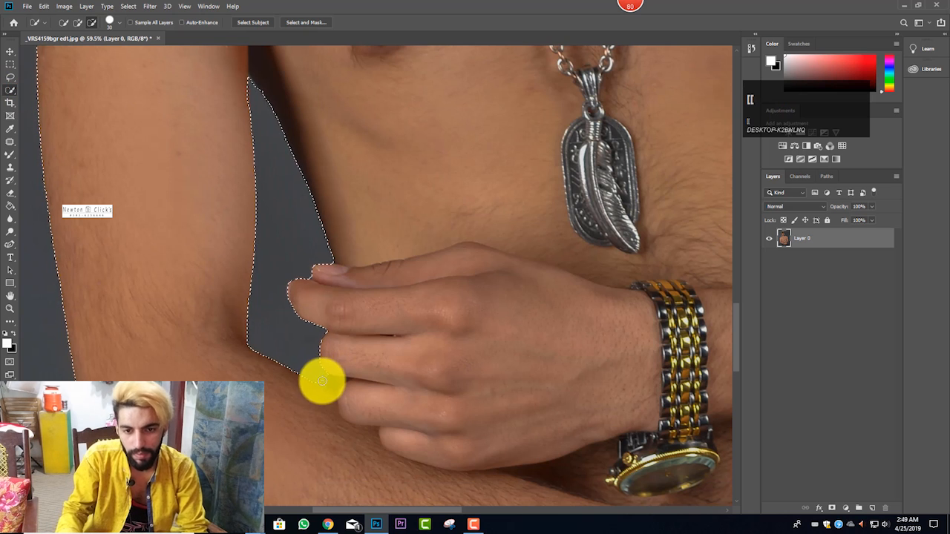
left_click(320, 383)
scroll(397, 273, "down", 5)
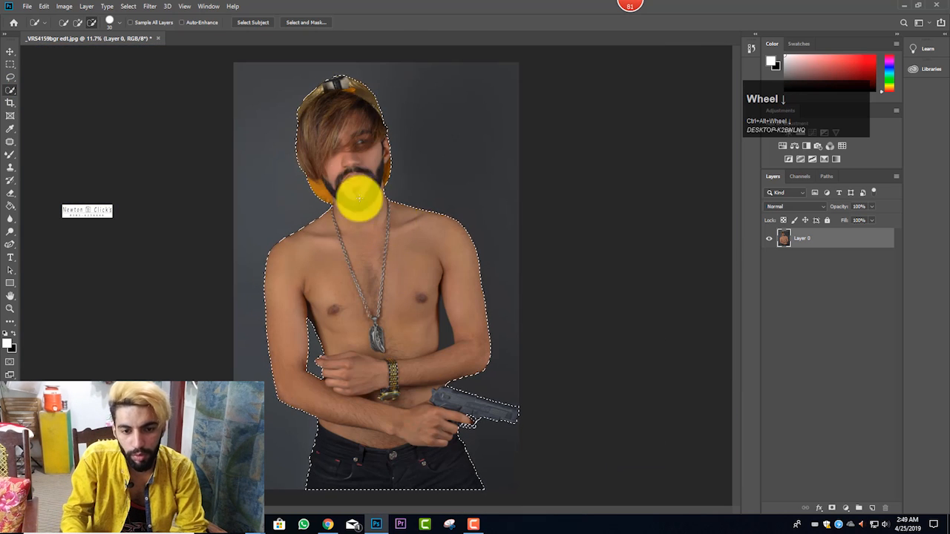
Step: Feather the selection of the man and pistol with a radius of 2 pixels
right_click(348, 150)
left_click(372, 174)
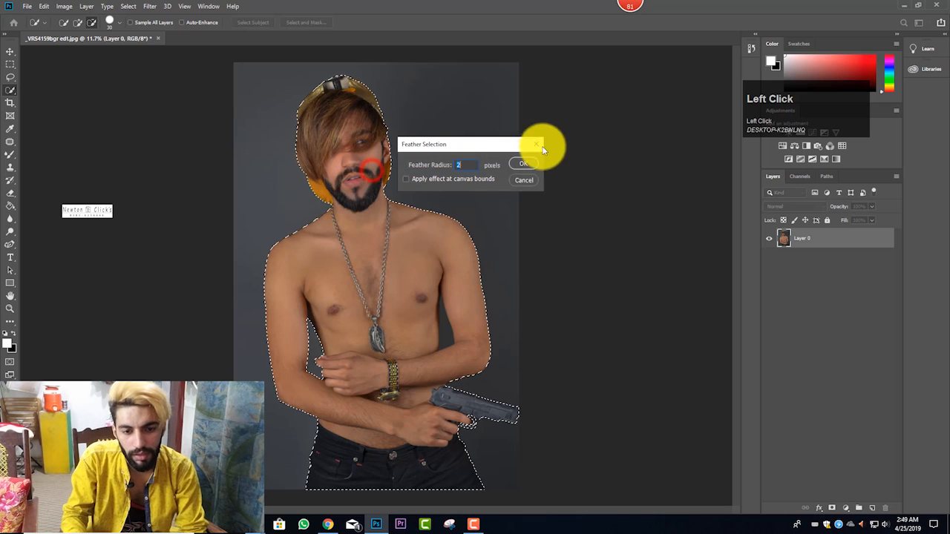
left_click(515, 162)
right_click(363, 157)
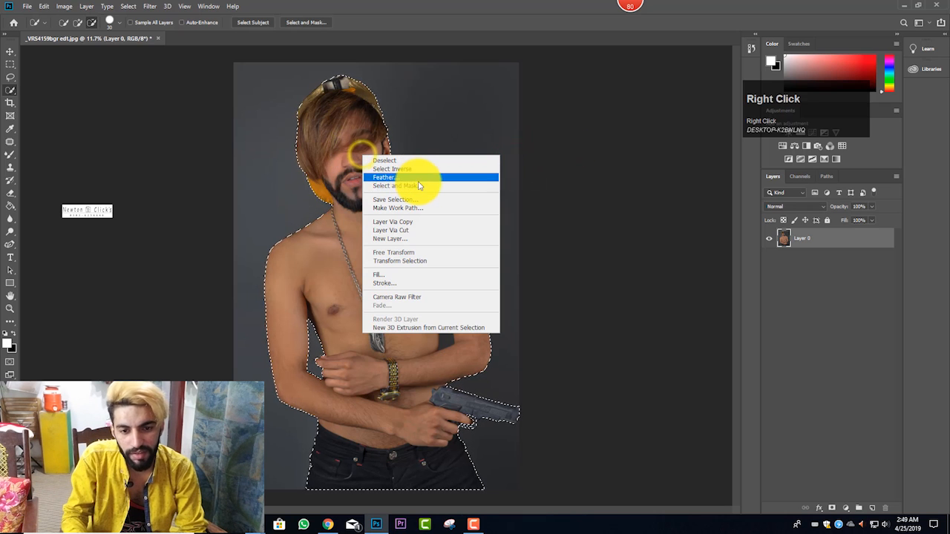
left_click(418, 182)
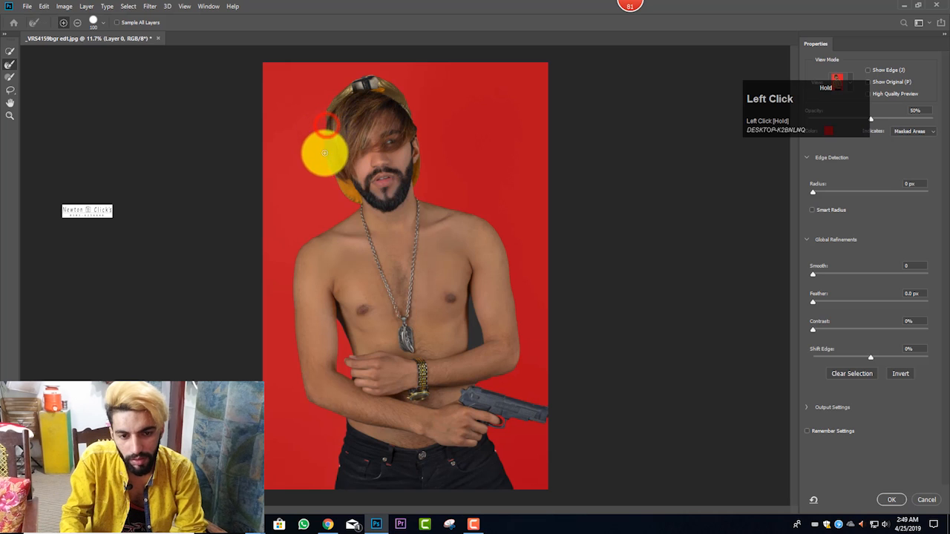
left_click_drag(393, 138, 416, 133)
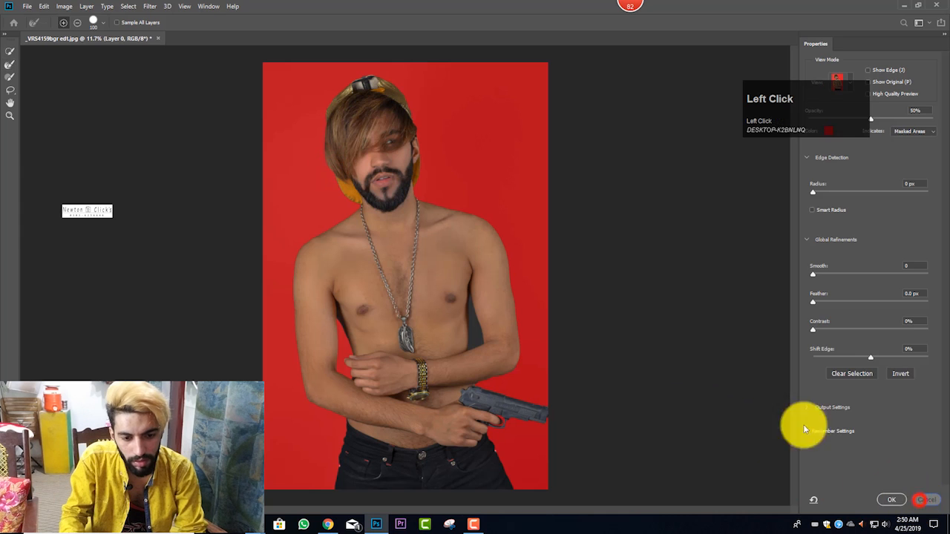
Step: Cut the background gap beside the torso on the pistol side out of the selection, restoring the torso edge and trimming its tip with a 30 px brush
scroll(468, 334, "up", 4)
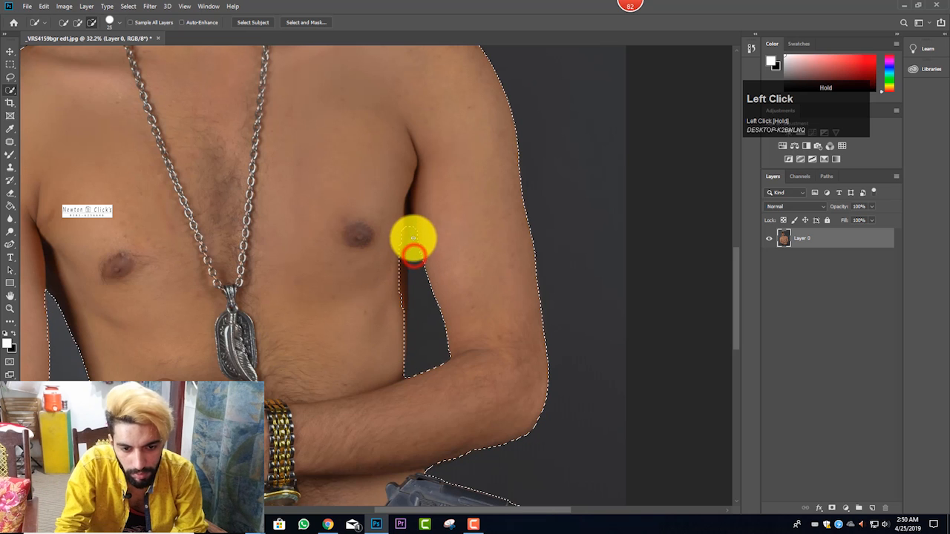
left_click(77, 22)
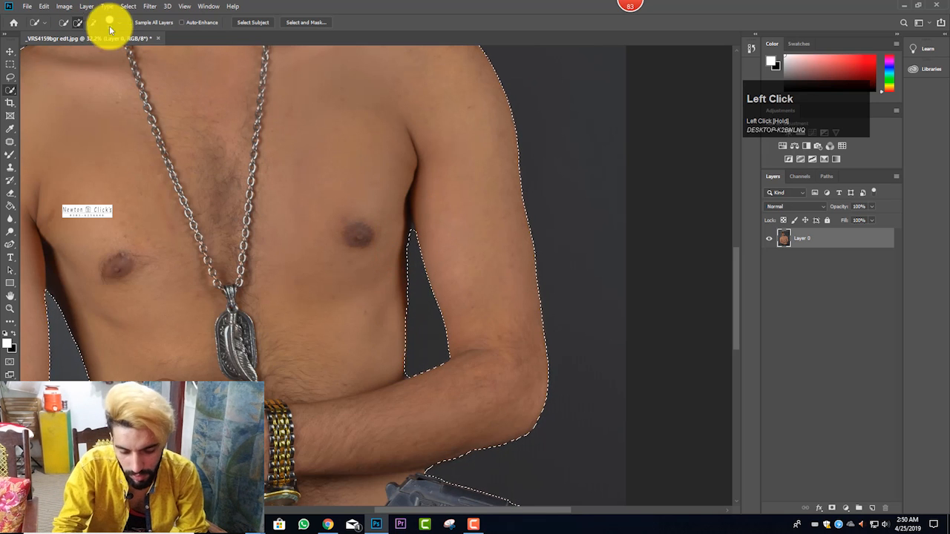
left_click(413, 233)
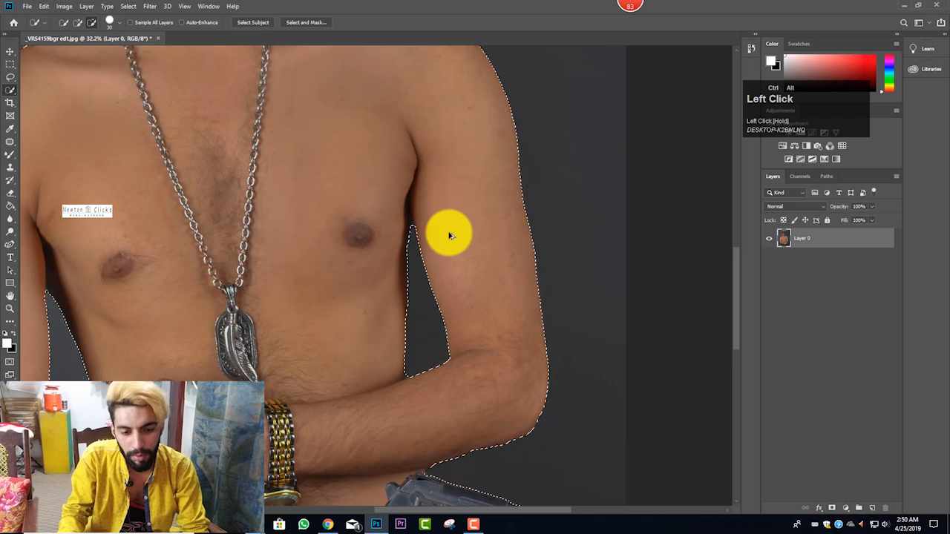
scroll(414, 328, "down", 3, "ctrl+alt")
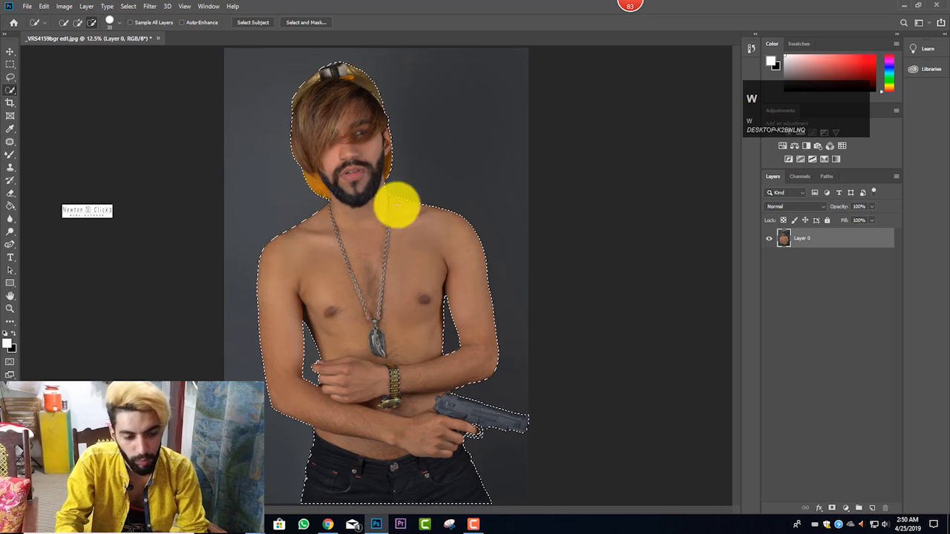
Step: Feather the corrected selection again using the existing radius
right_click(357, 115)
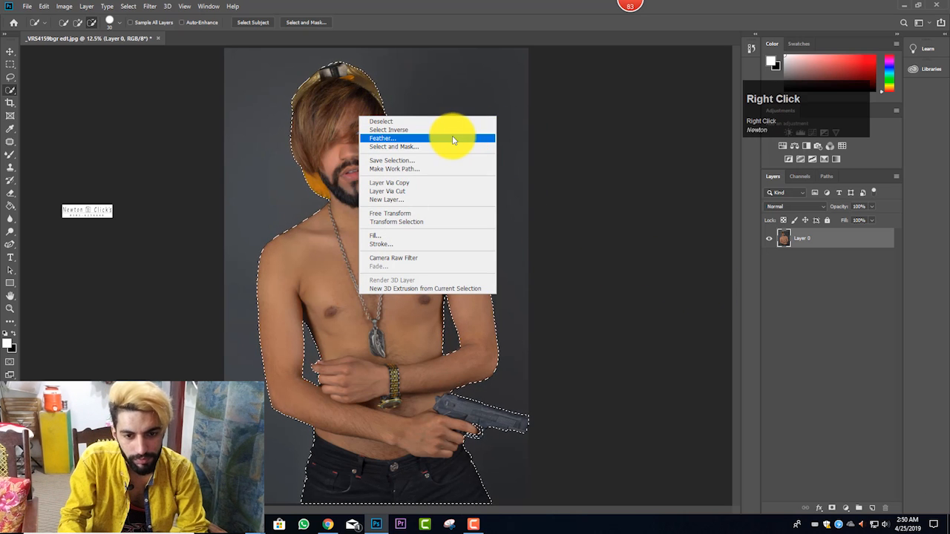
left_click(452, 139)
left_click(520, 164)
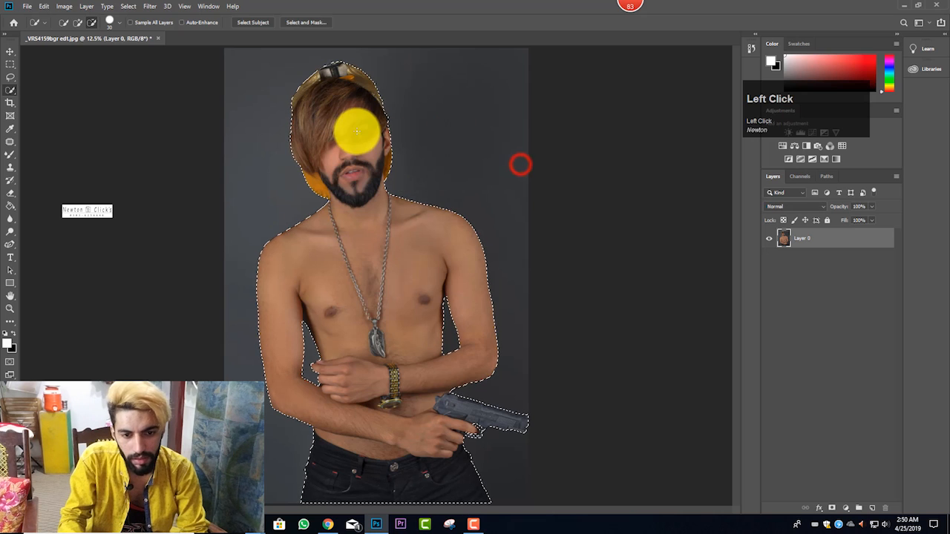
Step: Refine the hair and cap edges in Select and Mask with a 100 px Refine Edge brush, then copy the selected man to a new layer
right_click(355, 120)
left_click(415, 160)
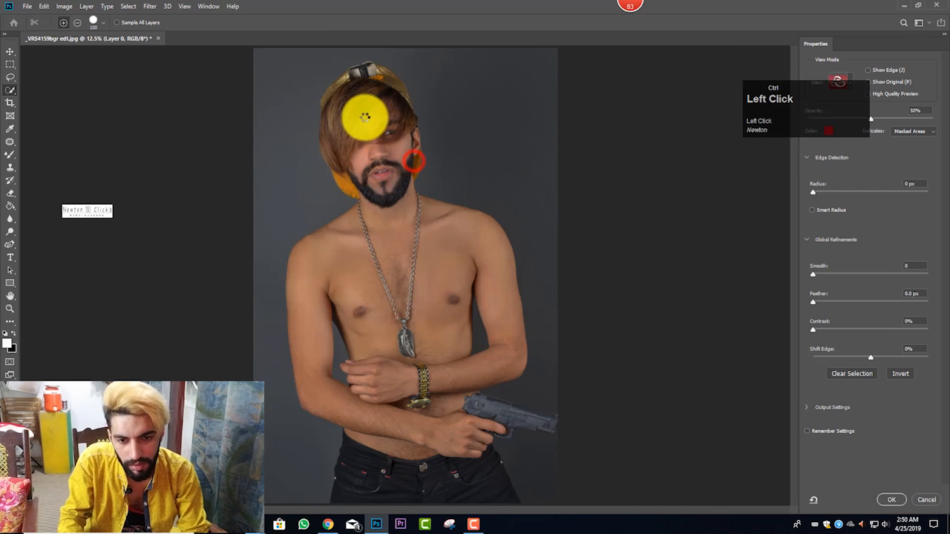
scroll(318, 128, "up", 2, "ctrl+alt")
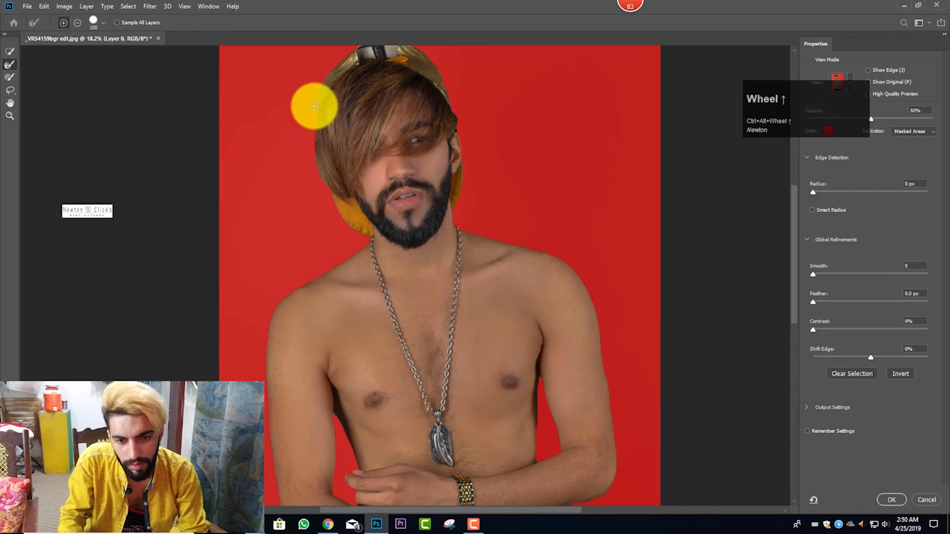
left_click(315, 131)
mouse_move(315, 131)
left_mouse_down()
mouse_move(325, 175)
mouse_move(438, 105)
mouse_move(460, 118)
mouse_move(483, 174)
mouse_move(433, 151)
mouse_move(453, 119)
left_mouse_up()
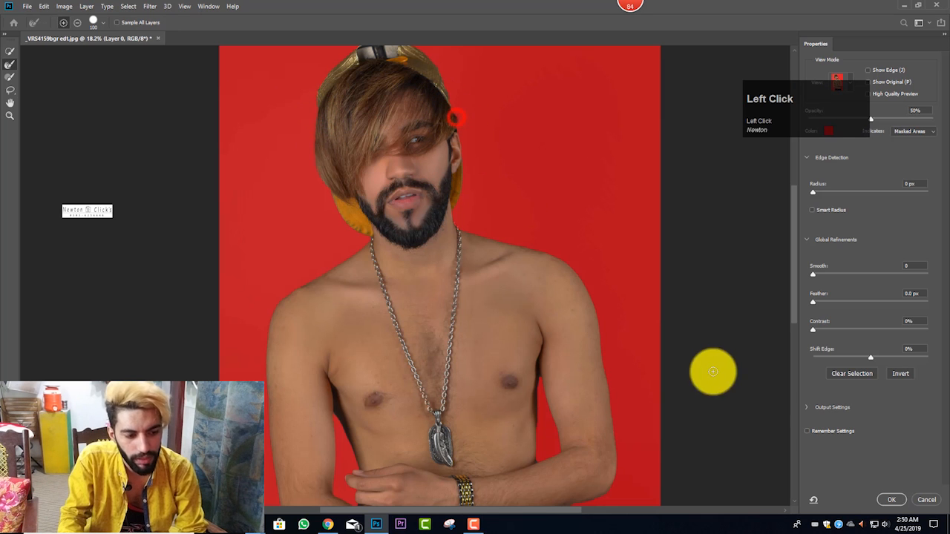
left_click(892, 501)
scroll(398, 195, "down", 4)
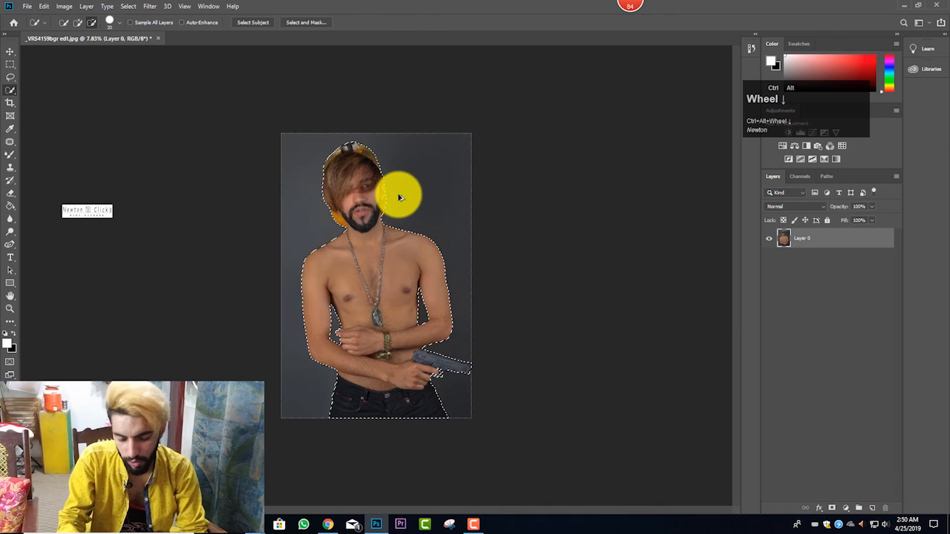
key("ctrl+j")
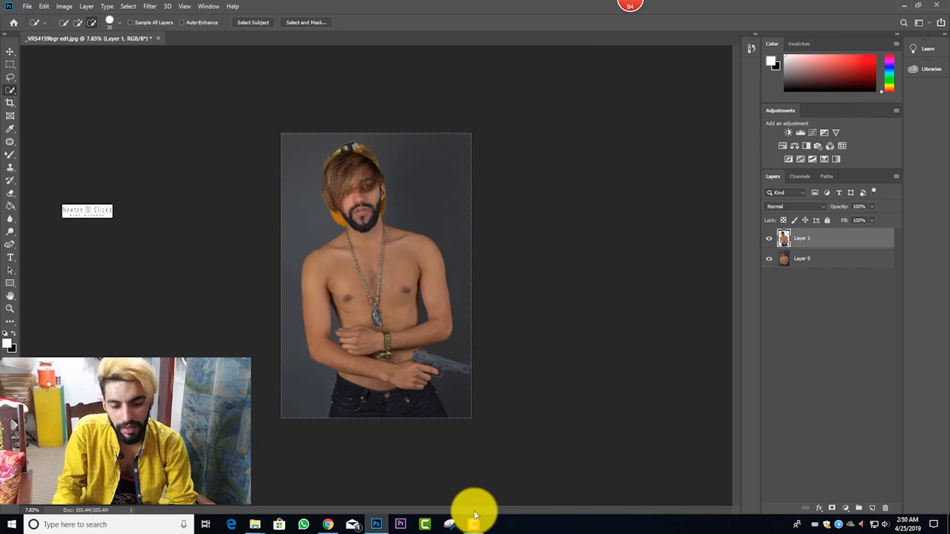
Step: Switch to File Explorer and place the smoke-and-hand image d4eb264a49ee6b48a856c4bfdf541a90 from the pngggggg folder into the portrait document
left_click(258, 526)
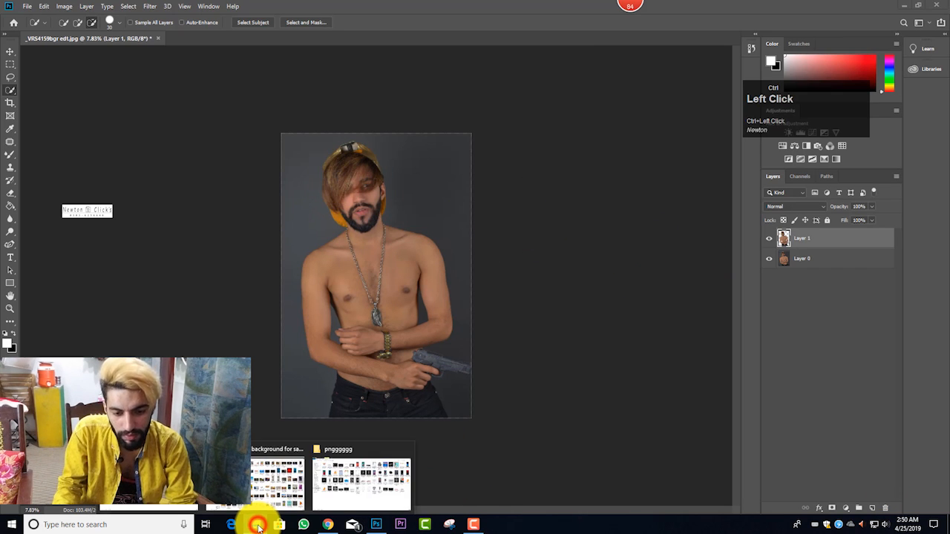
left_click(337, 486)
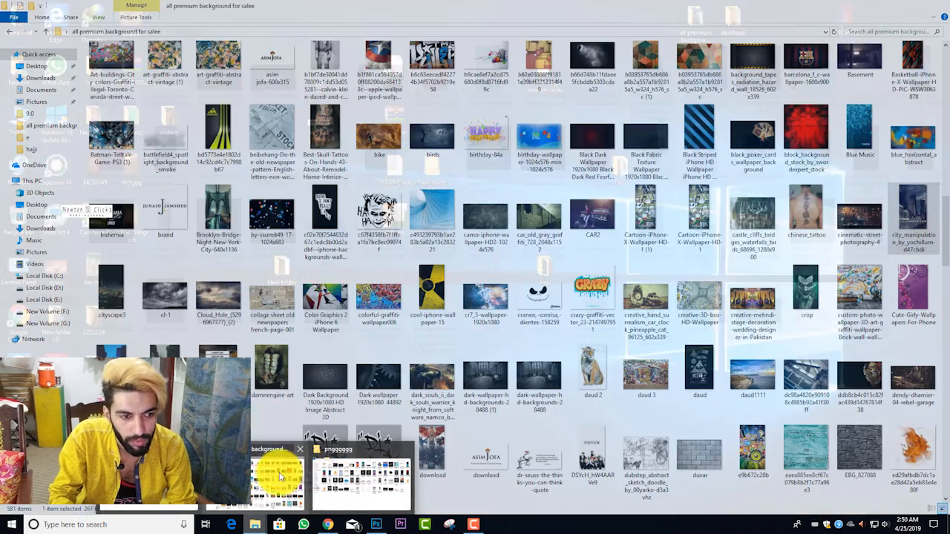
left_click(361, 472)
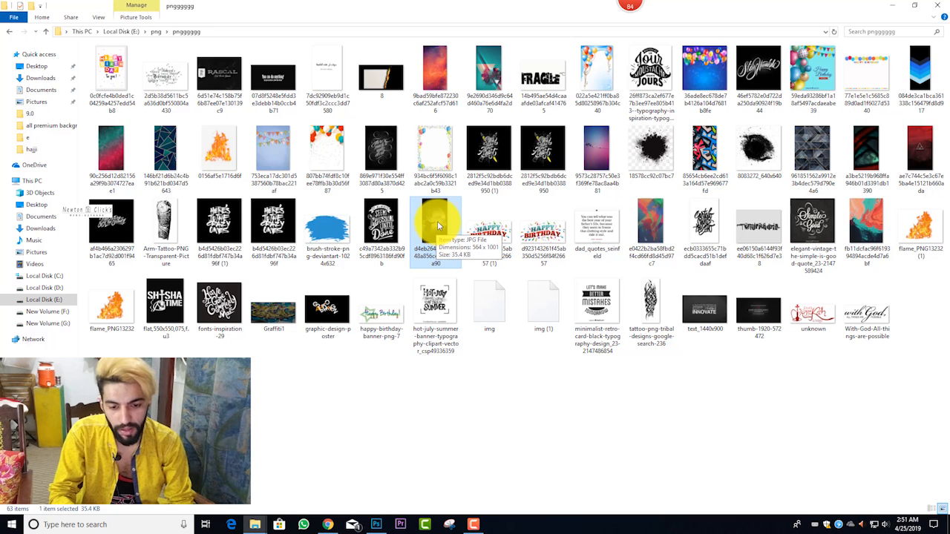
left_click_drag(438, 227, 424, 173)
Step: Scale the placed smoke image to about 237% and position it so it covers the whole portrait
left_click_drag(452, 128, 432, 129)
left_click_drag(475, 66, 494, 37)
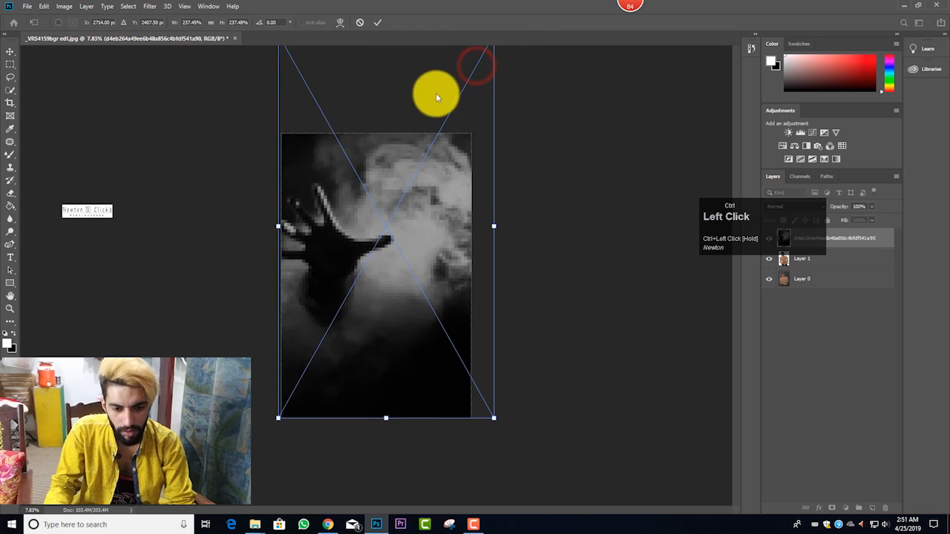
mouse_move(435, 93)
left_mouse_down()
mouse_move(417, 85)
mouse_move(421, 94)
left_mouse_up()
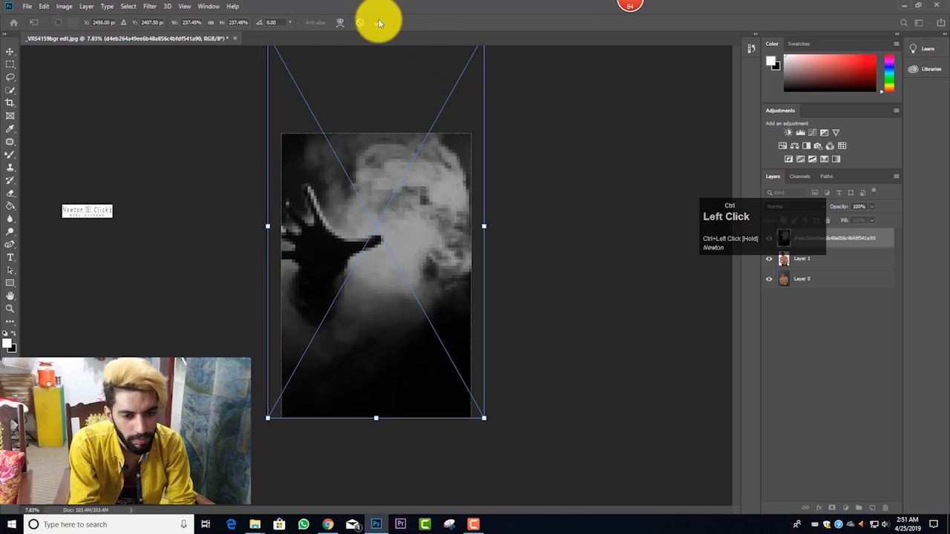
Step: Rasterize the smoke image's smart object layer with the Eraser tool active
left_click(782, 236, "ctrl")
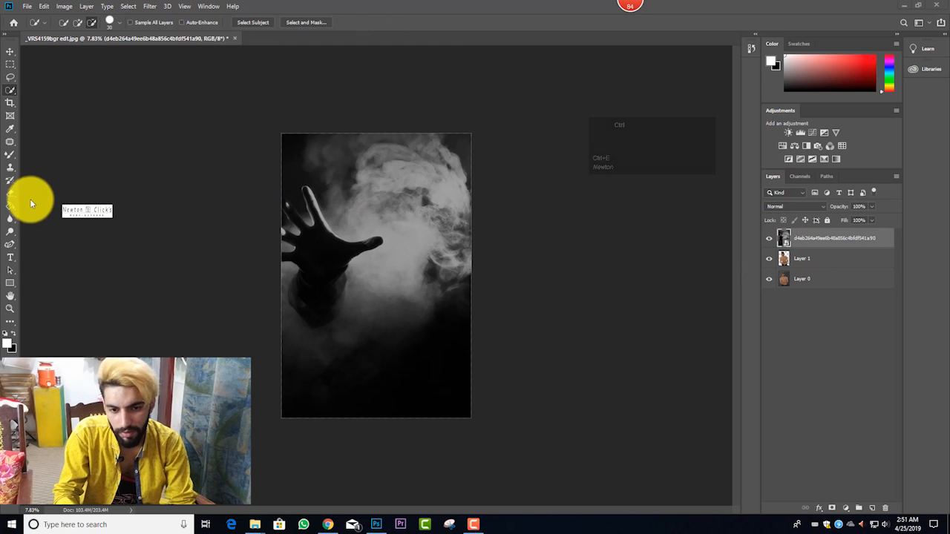
left_click(11, 192)
left_click(408, 207)
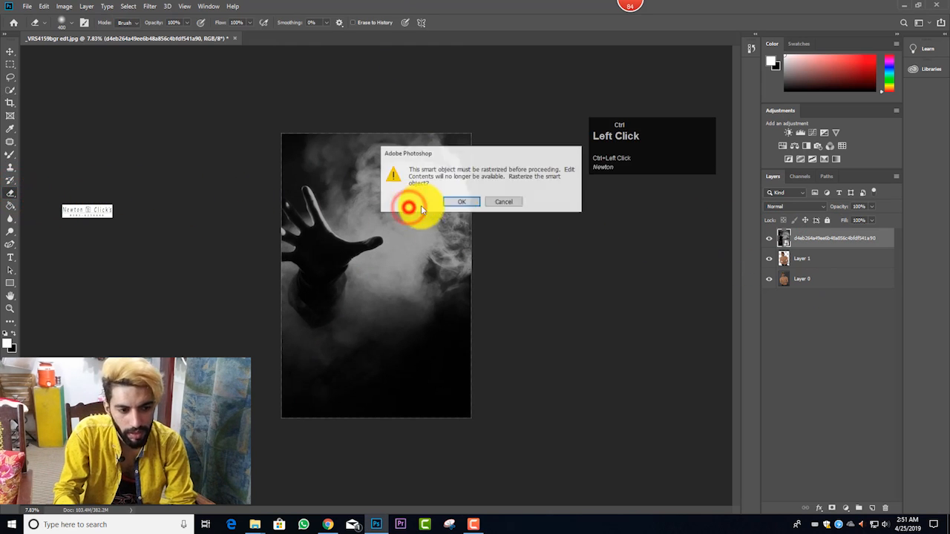
left_click(453, 197)
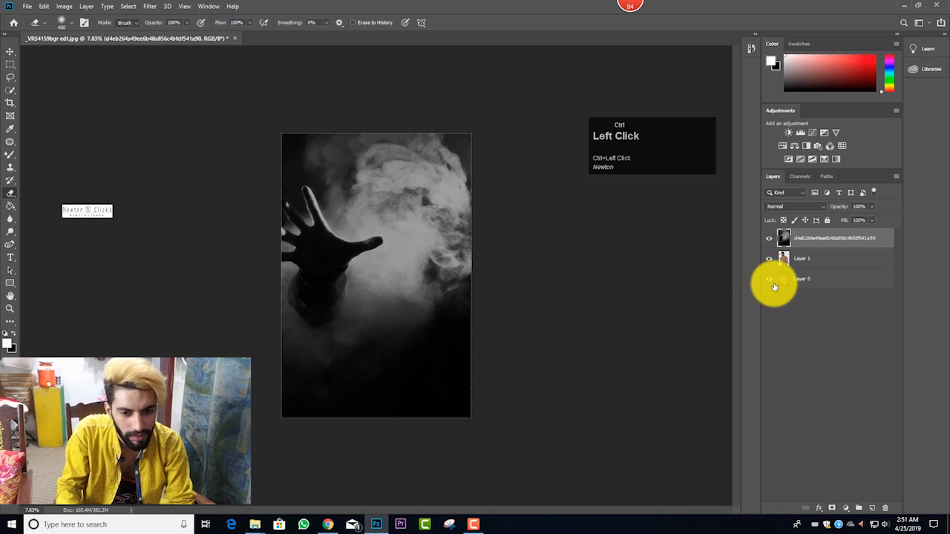
Step: Load the outline of Layer 1 as a selection, delete that area from the smoke layer and deselect
left_click(785, 259, "ctrl")
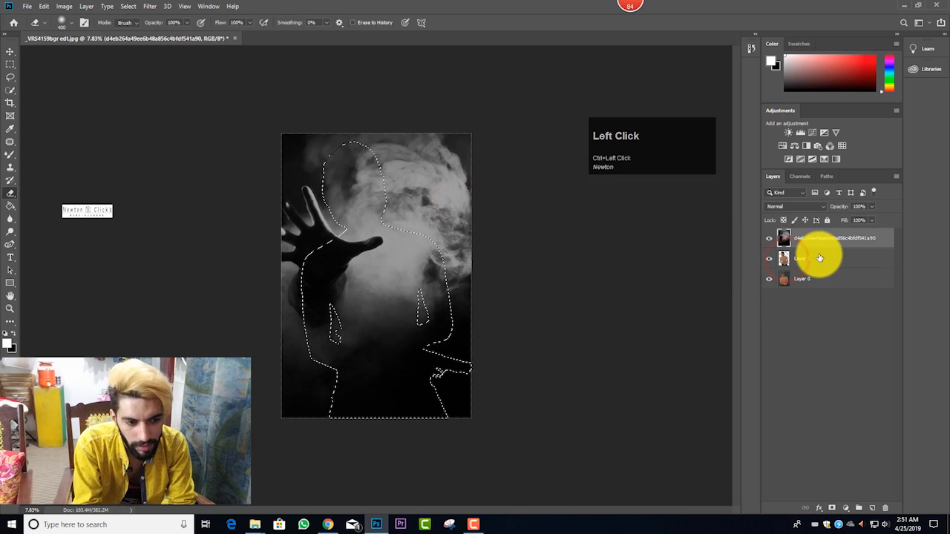
key("Delete")
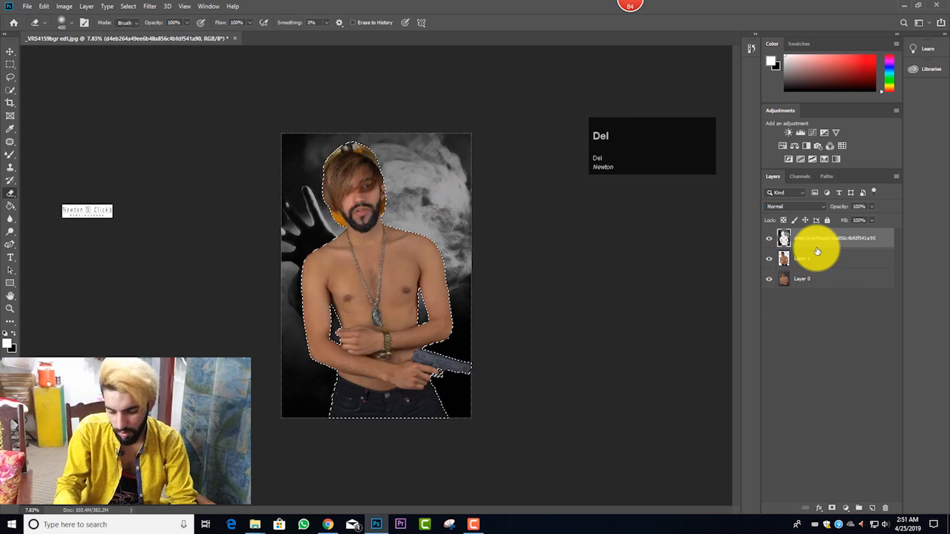
key("ctrl+d")
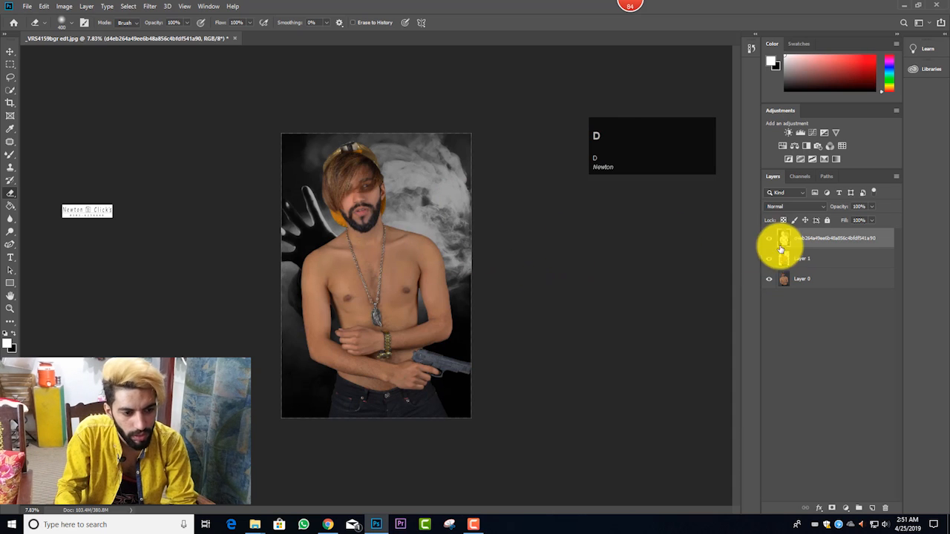
Step: Set the smoke layer's blend mode to Soft Light and lower its opacity to 58%
left_click(793, 206)
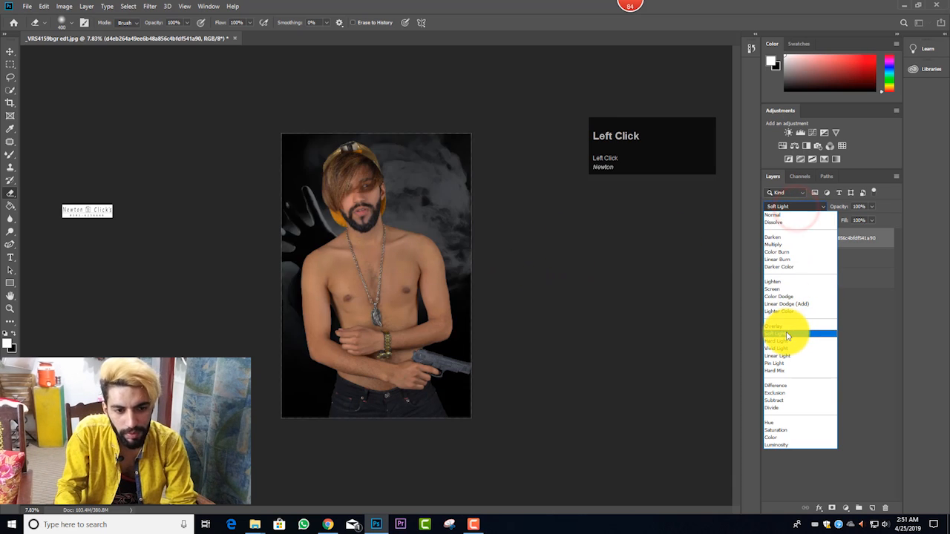
left_click(788, 333)
left_click(658, 133)
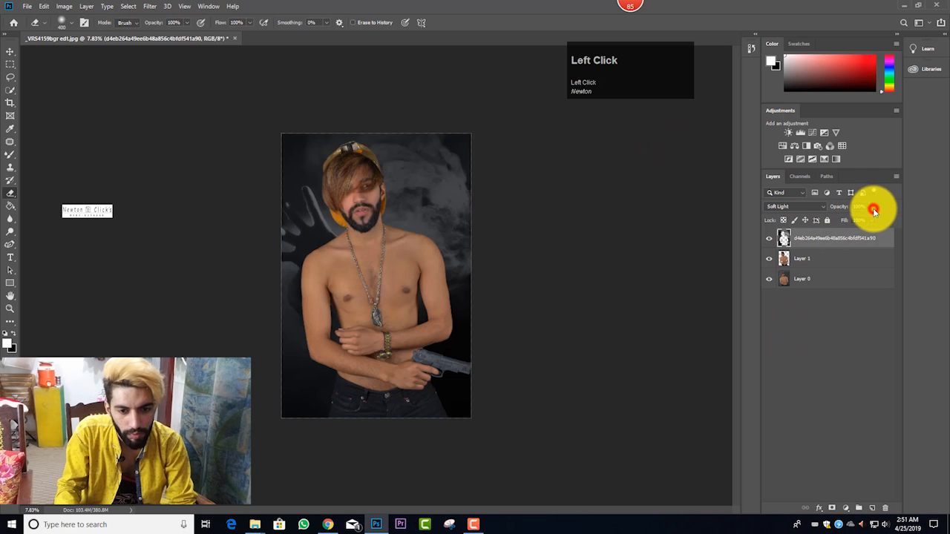
left_click_drag(861, 216, 857, 216)
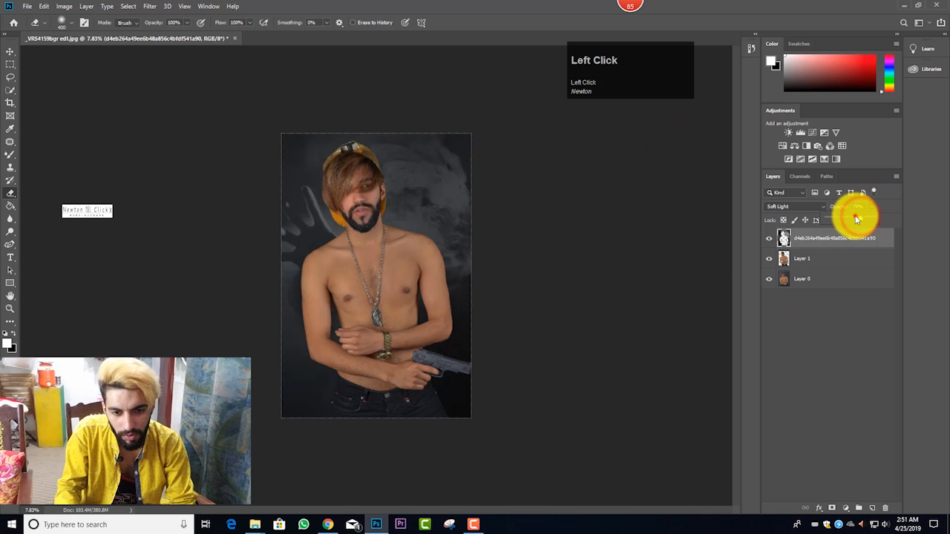
scroll(451, 238, "up", 2)
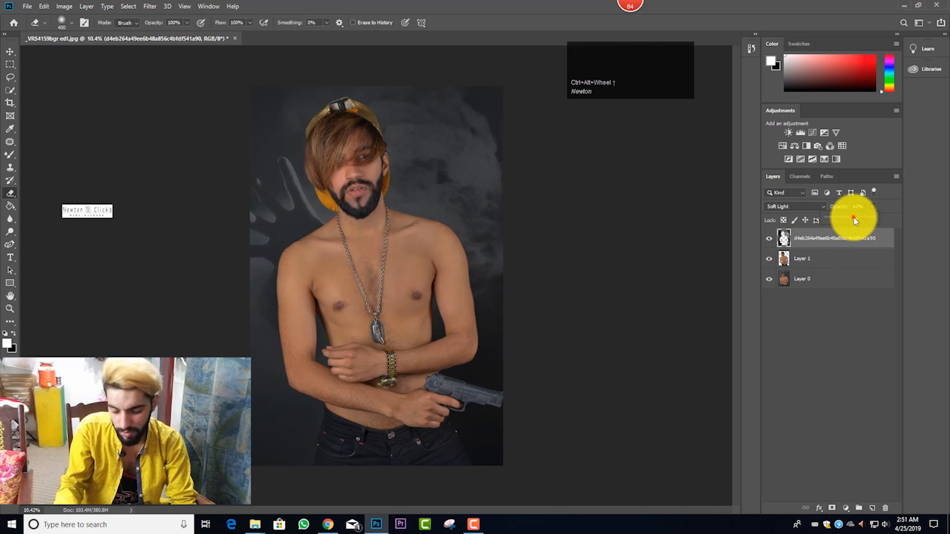
Step: Switch to File Explorer and place the Creative-Temporary-Tattoo-Sticker-Full-Arm image from the desktop's tato folder into the portrait document, over the chest
left_click(260, 528)
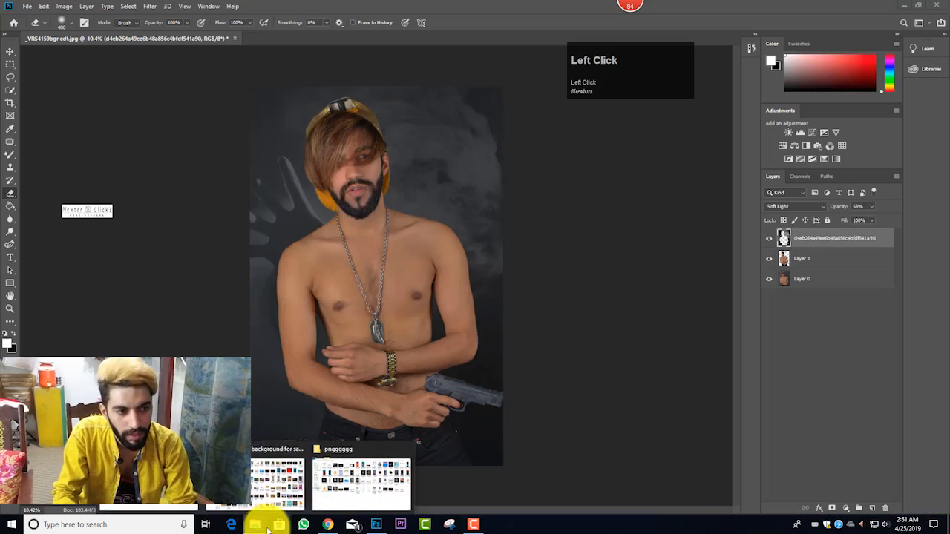
left_click(903, 6)
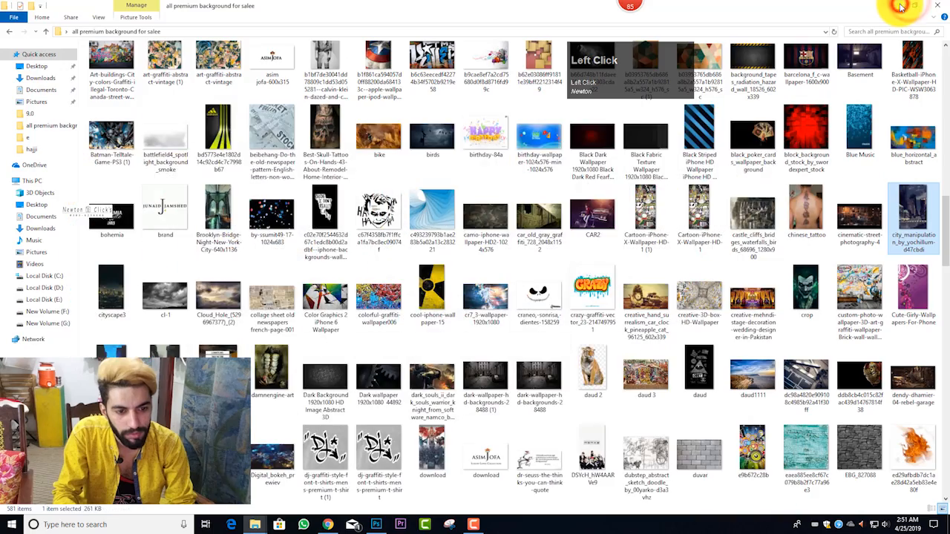
left_click(890, 8)
left_click(886, 8)
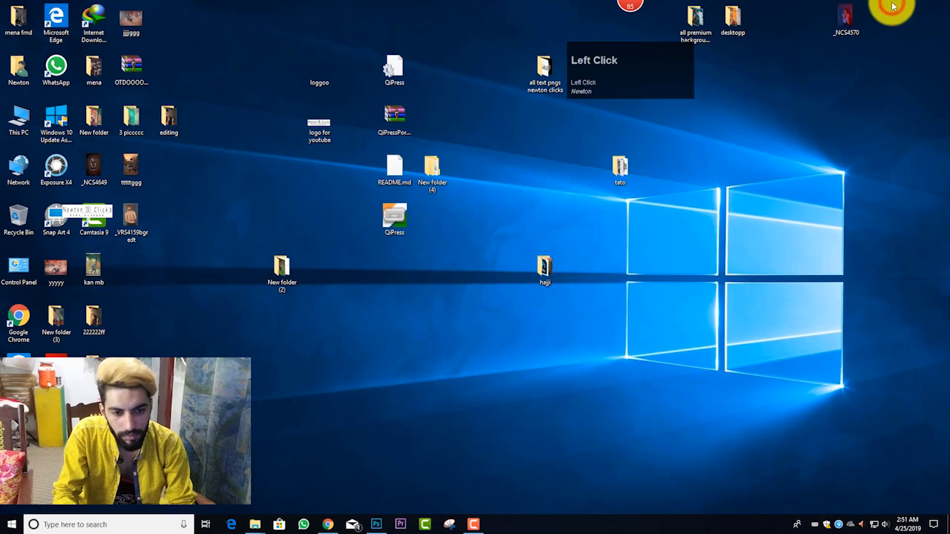
double_click(617, 176)
left_click_drag(124, 74, 339, 349)
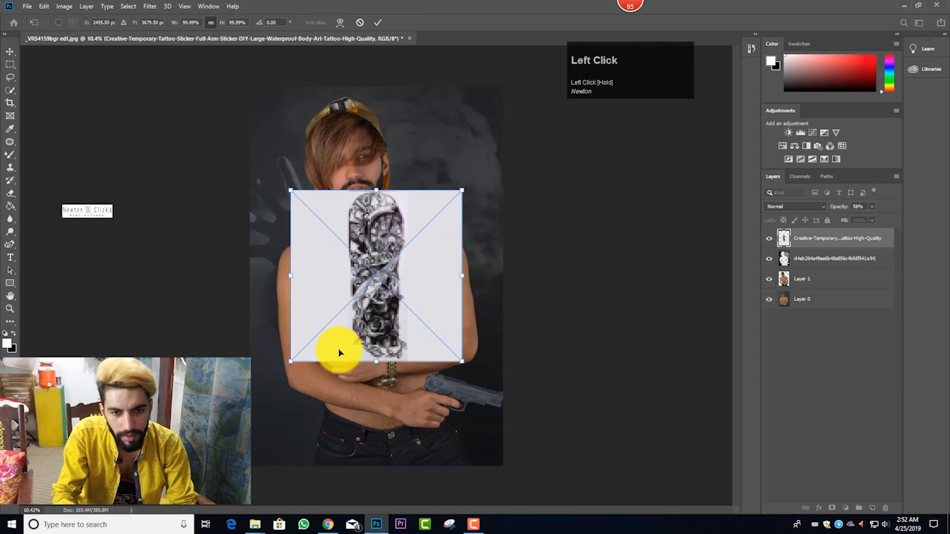
left_click(379, 18)
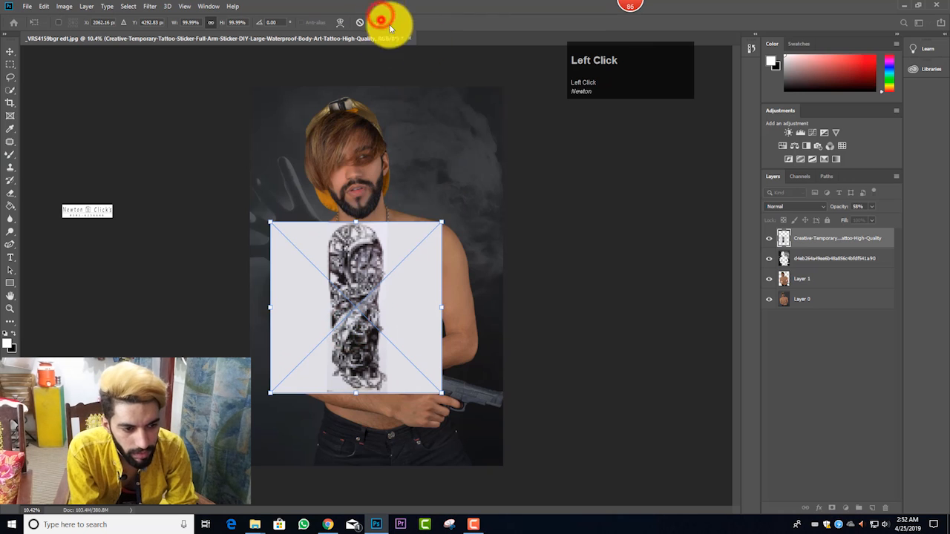
Step: Set the tattoo layer's blend mode to Darker Color and rasterize its smart object with the Eraser tool active
left_click(795, 206)
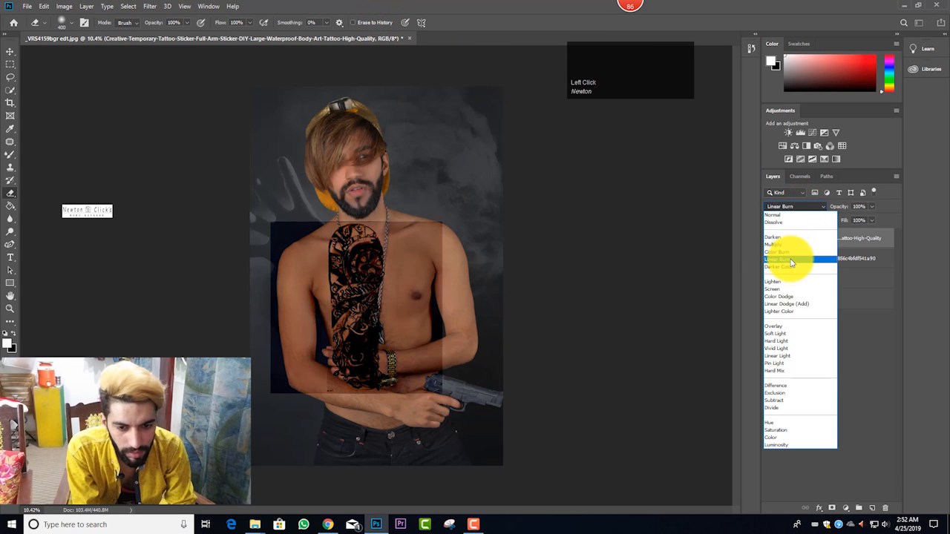
left_click(786, 266)
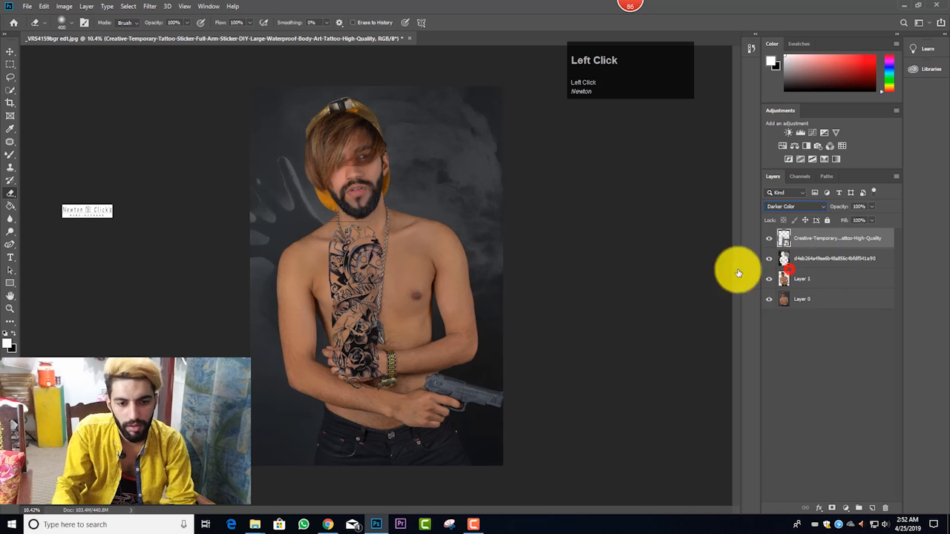
left_click(370, 296)
left_click(461, 202)
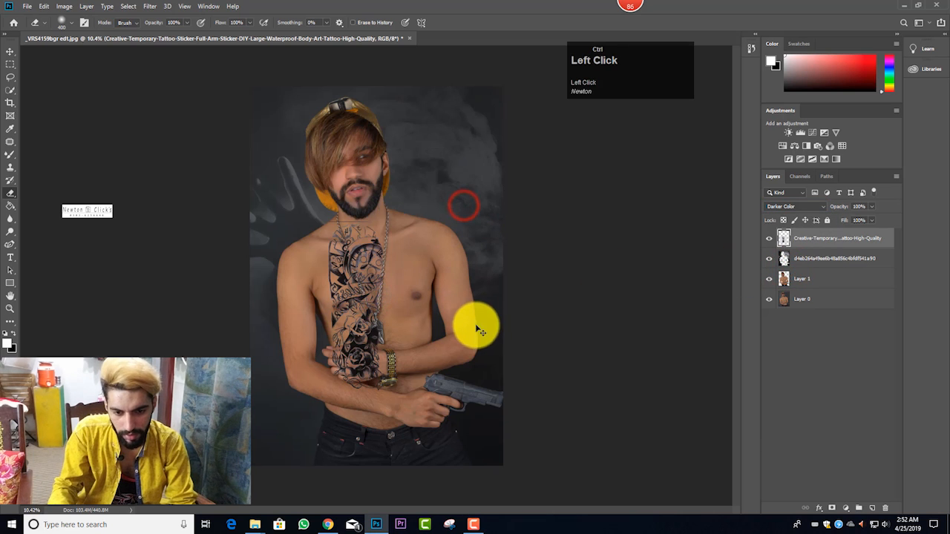
Step: Move the tattoo over the man's right arm and scale it to about 104% with Free Transform
key("ctrl+t")
left_click_drag(384, 317, 324, 334)
left_click_drag(384, 408, 368, 420)
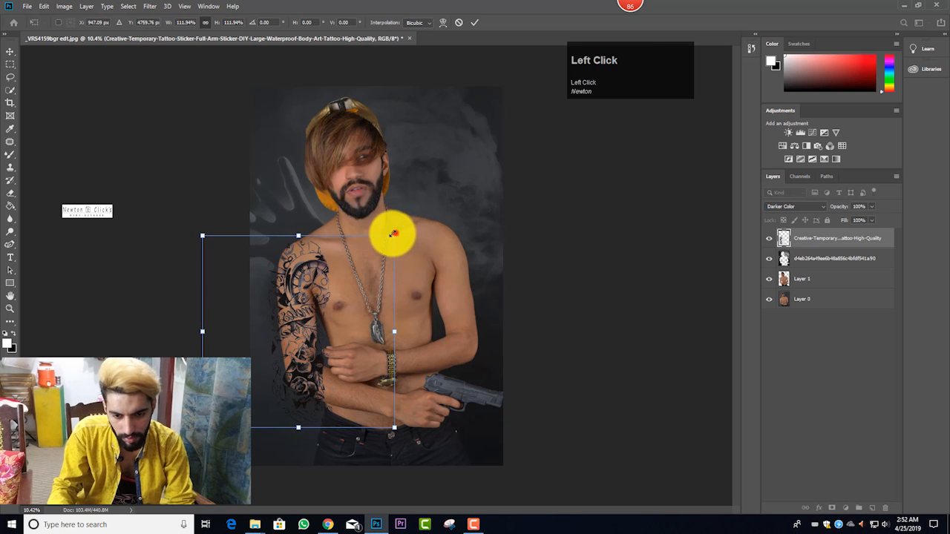
left_click_drag(392, 234, 366, 280)
left_click(438, 257)
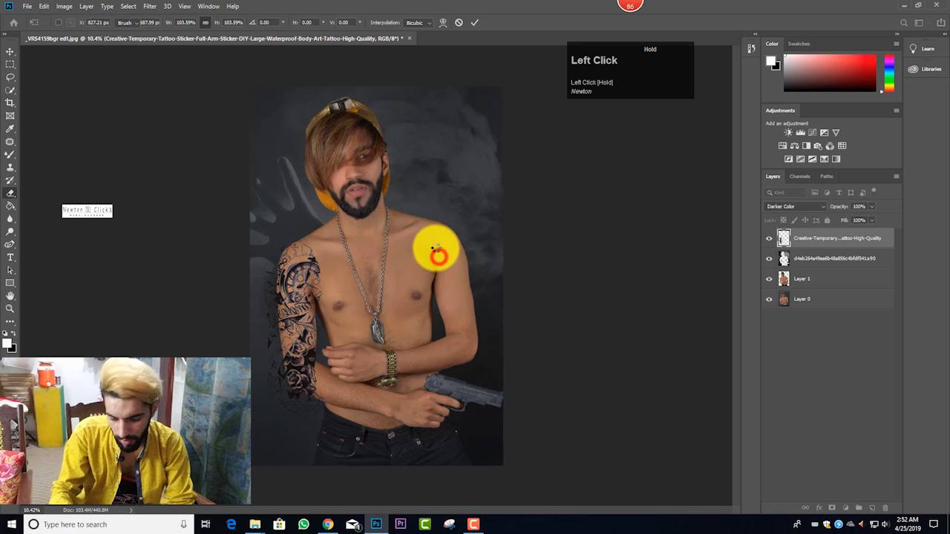
Step: Rotate the tattoo about 3° counter-clockwise and align it with the man's right arm
key("ctrl+t")
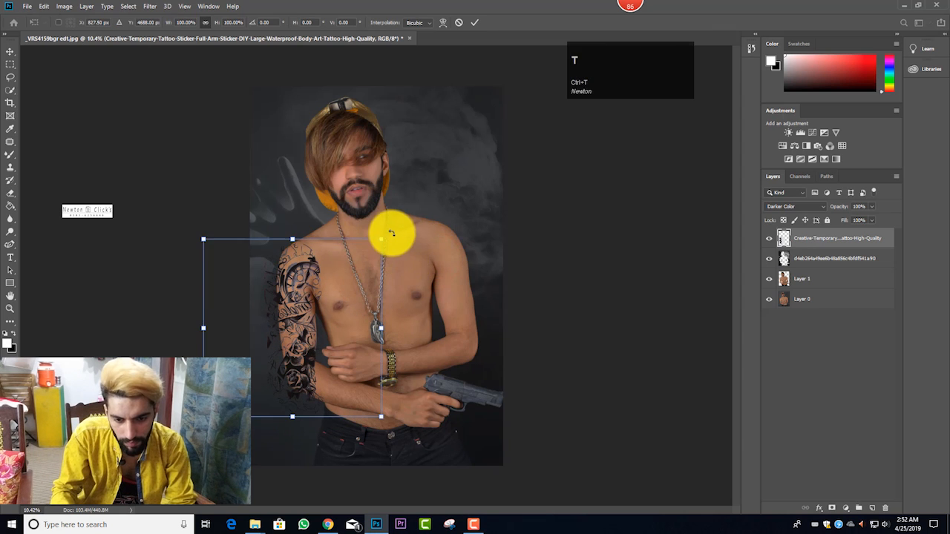
left_click_drag(392, 229, 339, 263)
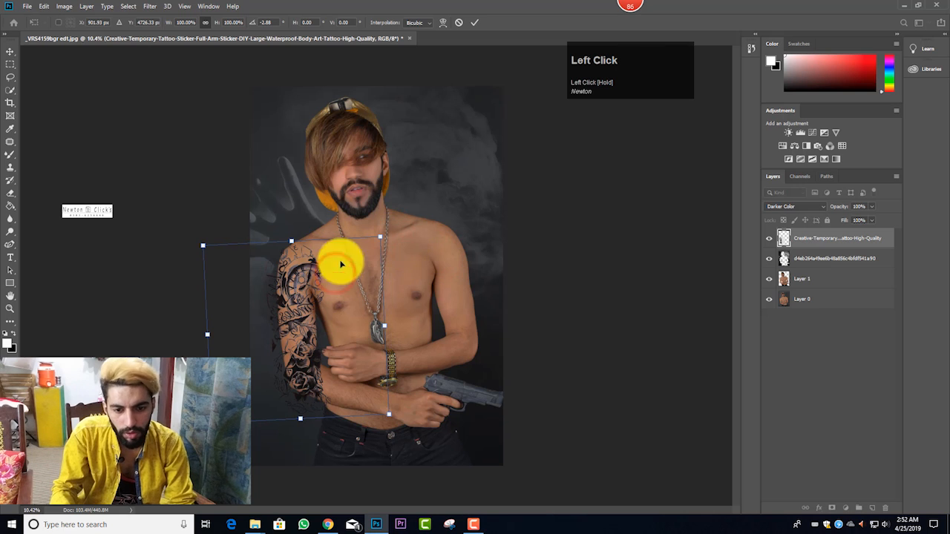
left_click(474, 23)
Step: Load Layer 1's outline as a selection, invert it, delete the tattoo outside the body and deselect
scroll(445, 197, "up", 1)
scroll(446, 197, "down", 1)
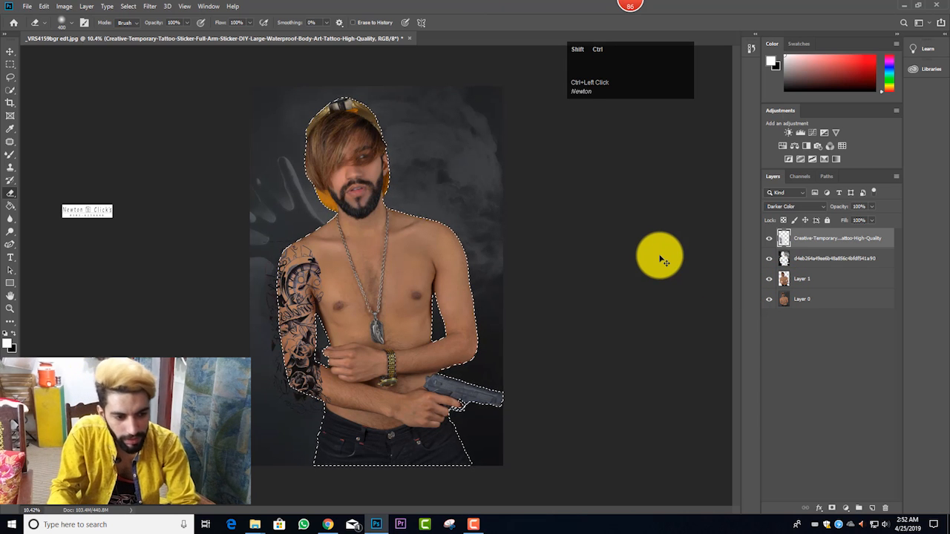
key("ctrl+shift+i")
key("Delete")
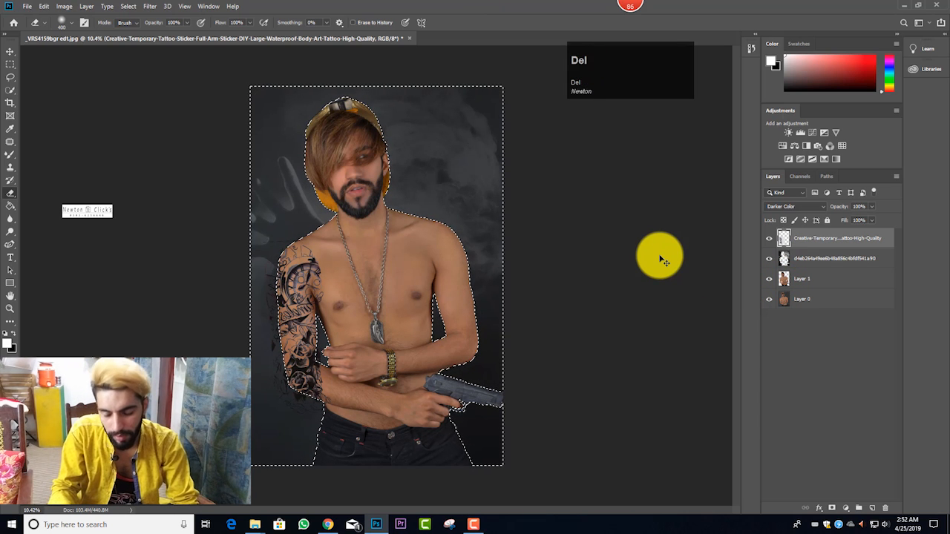
key("ctrl+d")
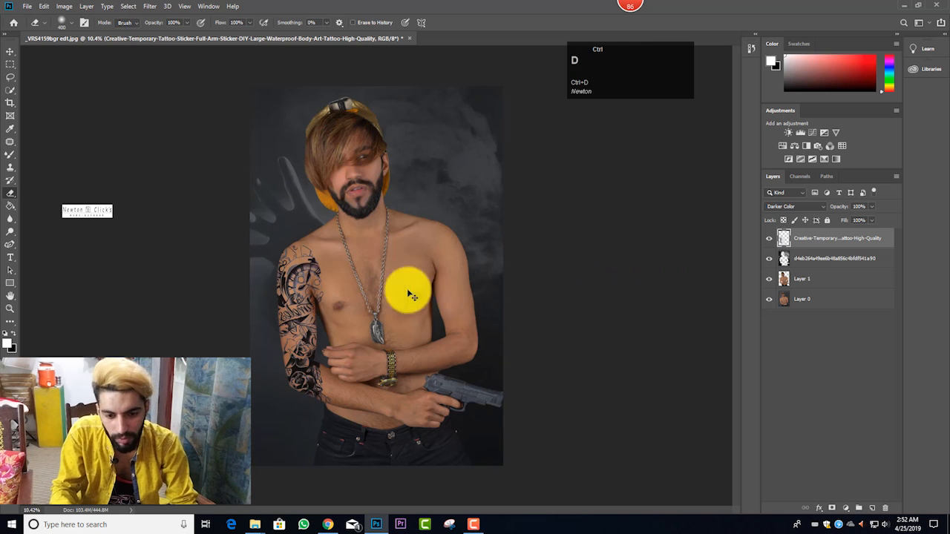
Step: Lower the opacity of the right-arm tattoo layer to 39%
scroll(312, 315, "up", 1)
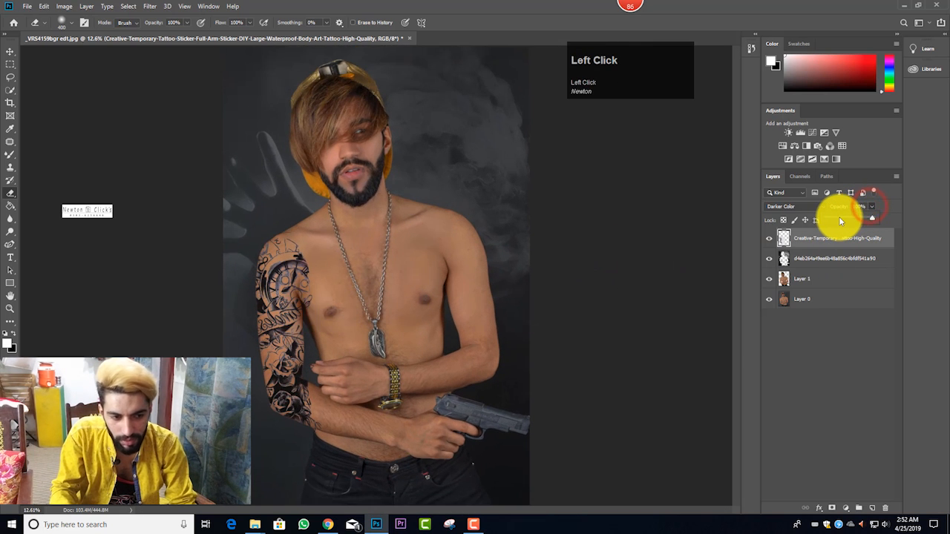
left_click(840, 220)
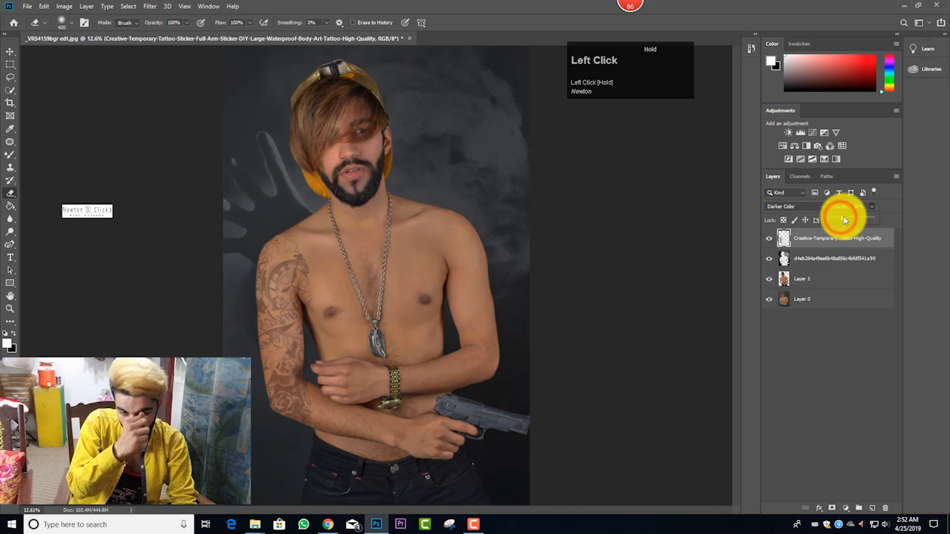
left_click(887, 259)
left_click(848, 241)
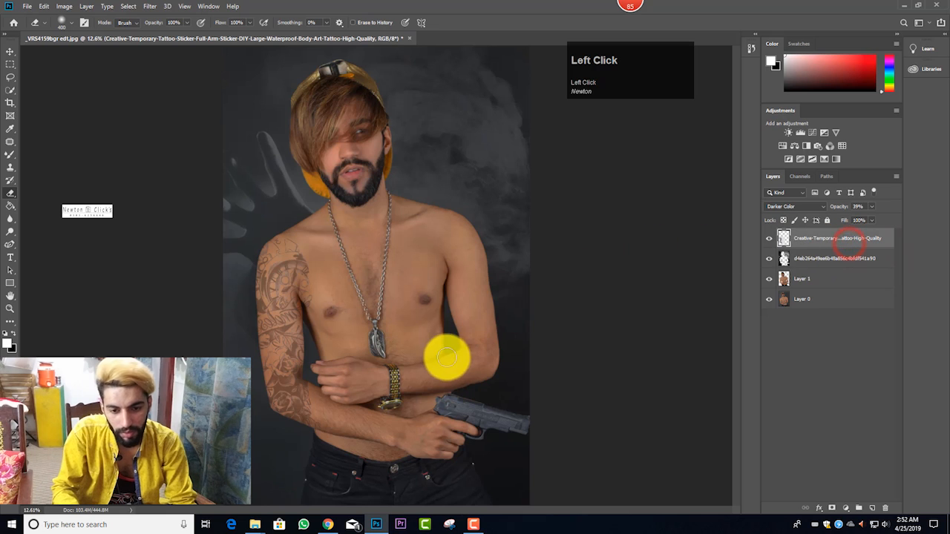
Step: Switch to File Explorer and place the same sleeve tattoo image from the tato folder over the man's left side
left_click(256, 525)
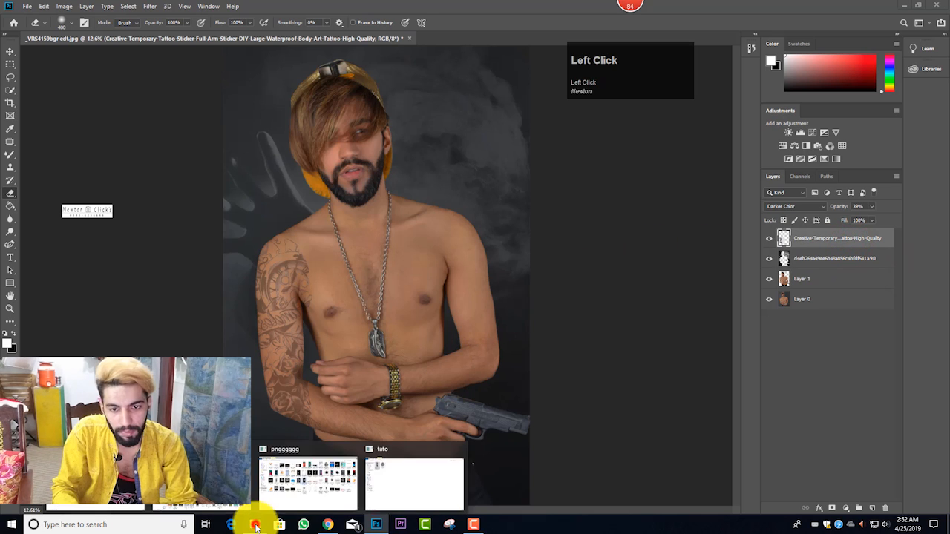
left_click(399, 471)
left_click_drag(96, 75, 527, 353)
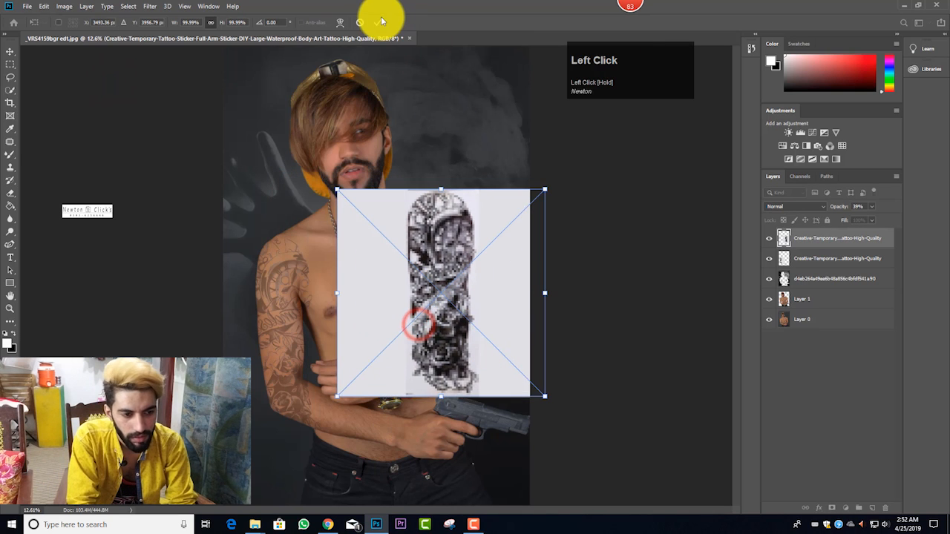
Step: Set the second tattoo layer's blend mode to Darker Color and rasterize its smart object
left_click(788, 204)
left_click(783, 265)
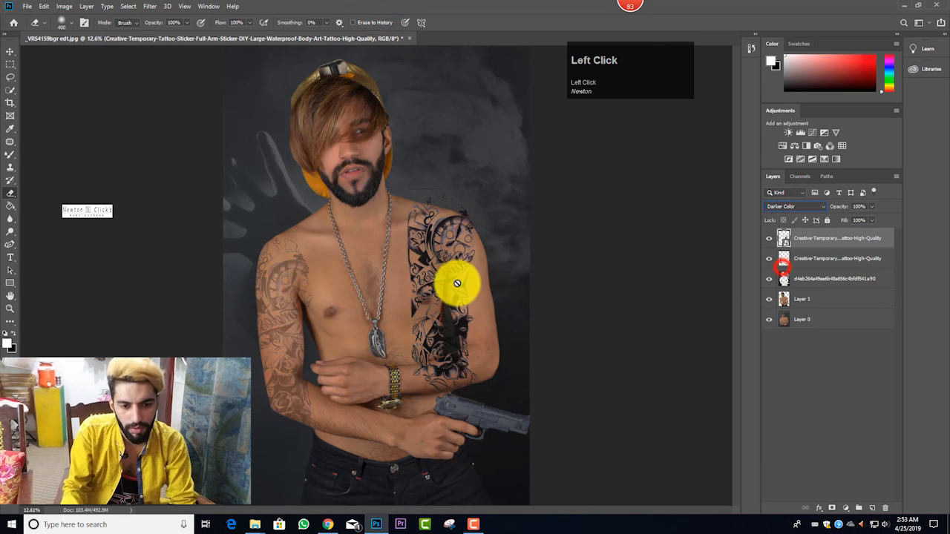
left_click(455, 238)
left_click(464, 199)
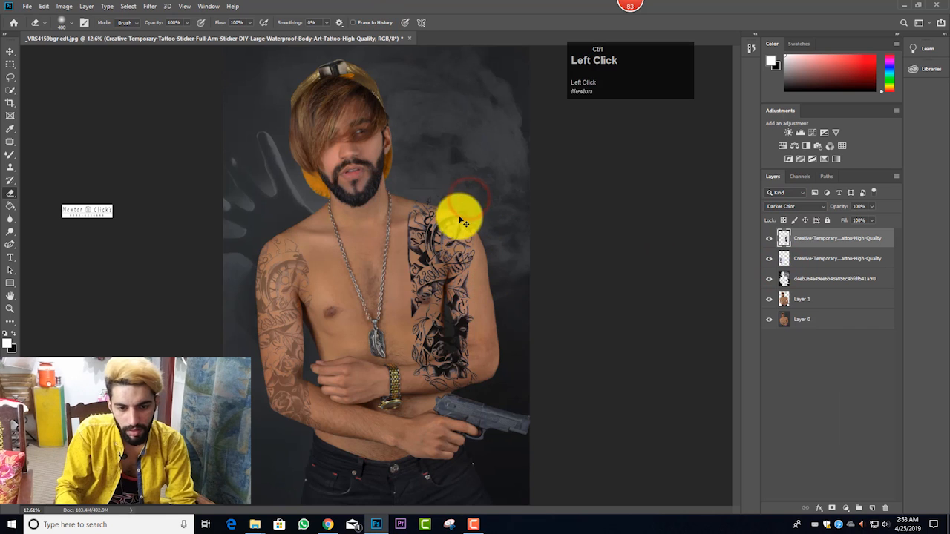
Step: Flip the second tattoo horizontally, move it over the man's left arm and scale it to about 101%
key("ctrl+t")
right_click(445, 245)
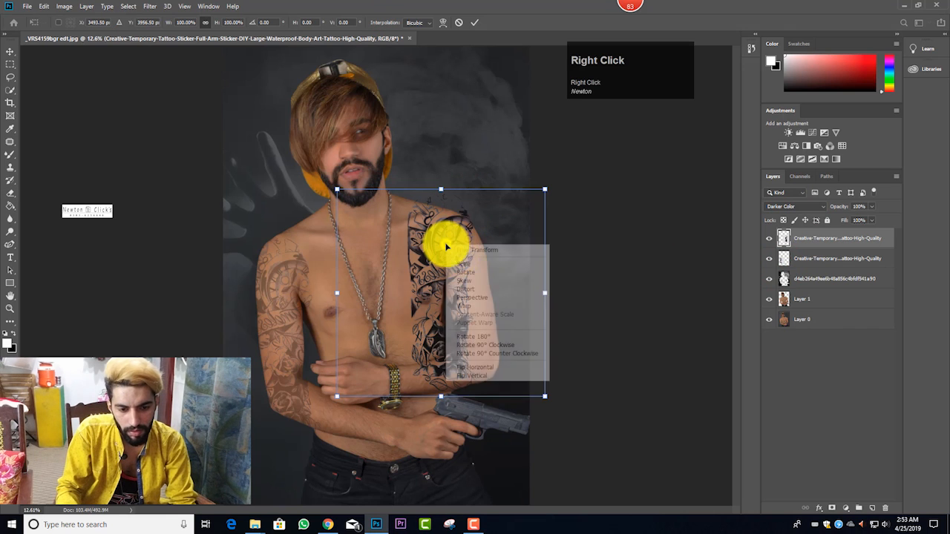
left_click(509, 369)
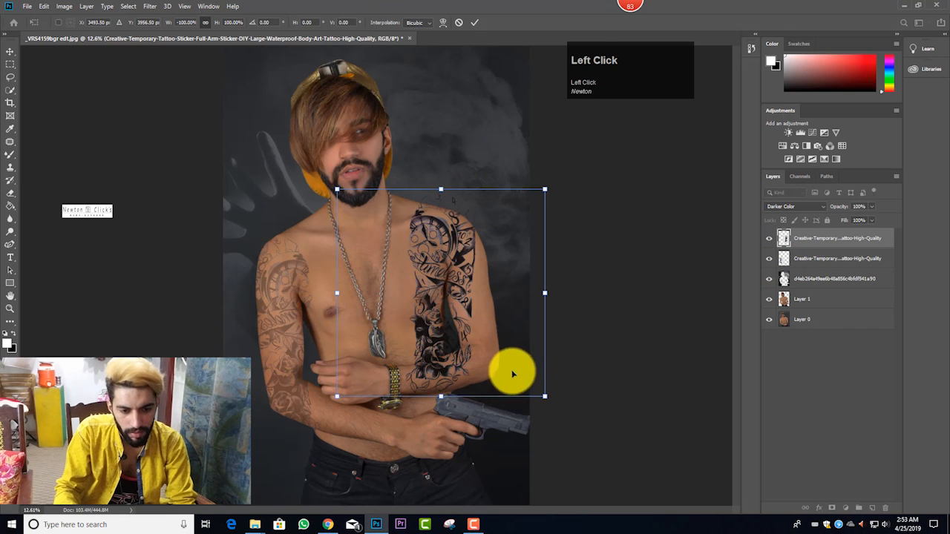
left_click_drag(512, 373, 537, 384)
left_click_drag(574, 416, 577, 418)
left_click_drag(529, 377, 531, 377)
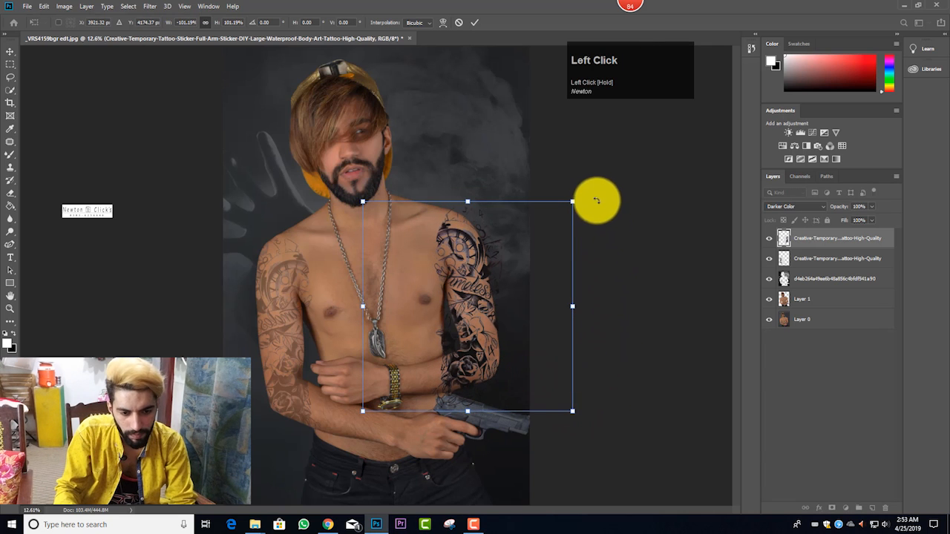
Step: Rotate the second tattoo about 4° counter-clockwise and align it with the man's left arm
left_click_drag(595, 200, 589, 186)
left_click_drag(525, 242, 523, 241)
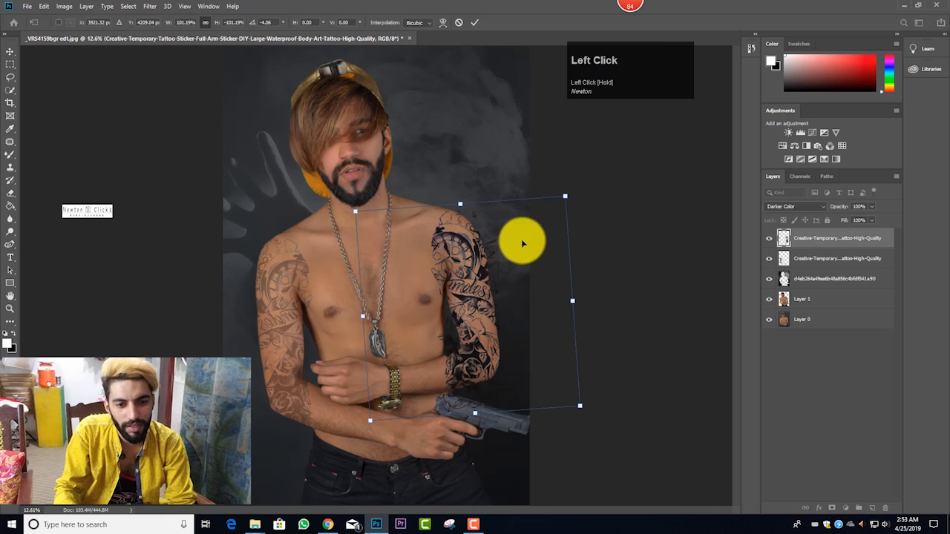
left_click(474, 20)
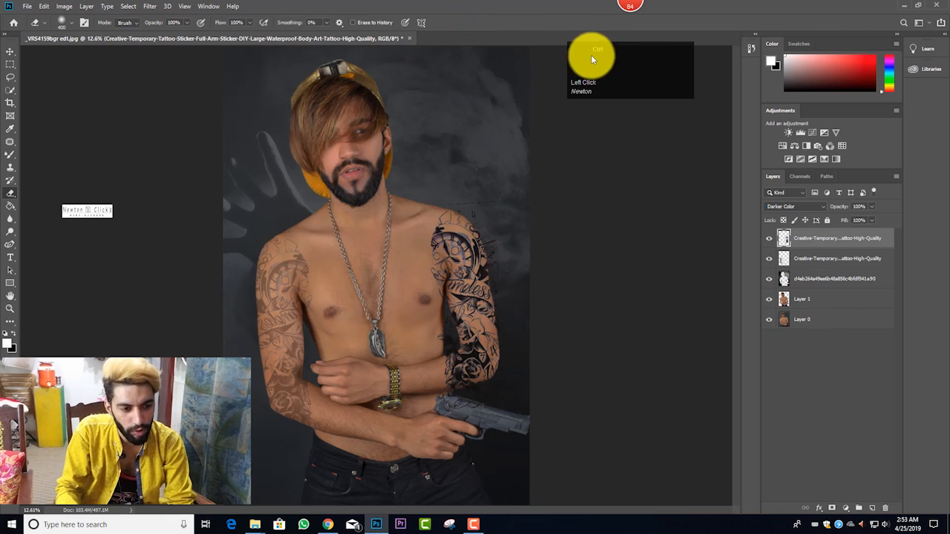
Step: Select everything outside Layer 1's outline, delete that area from the second tattoo layer and deselect
left_click(782, 297, "ctrl")
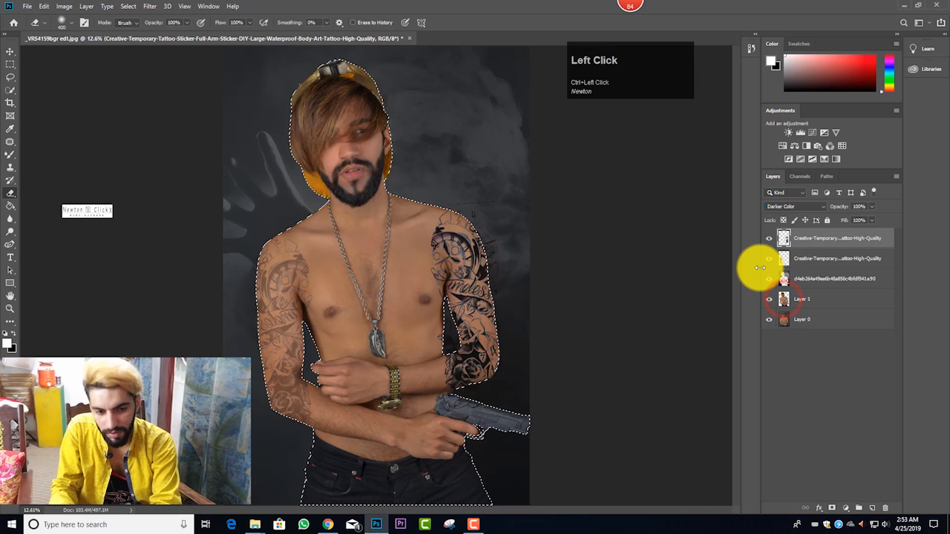
key("ctrl+shift+i")
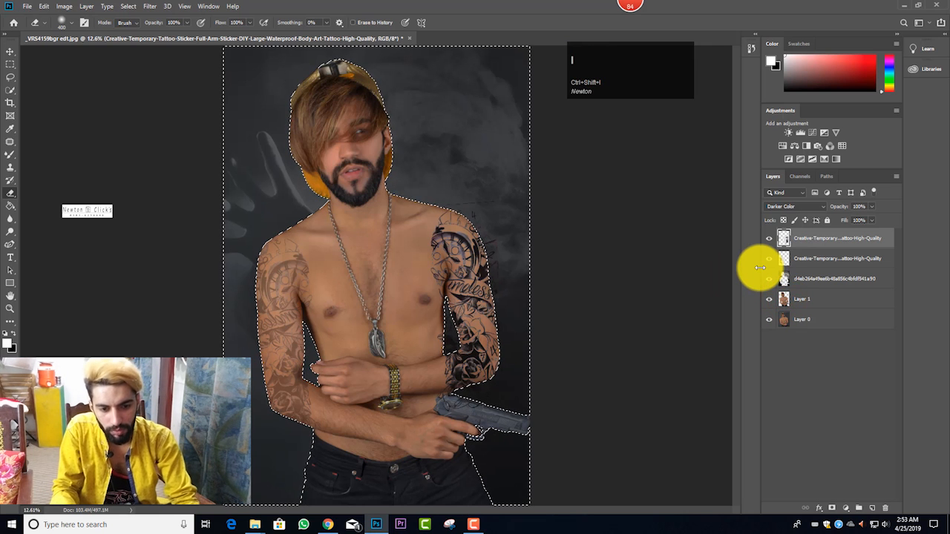
key("Delete")
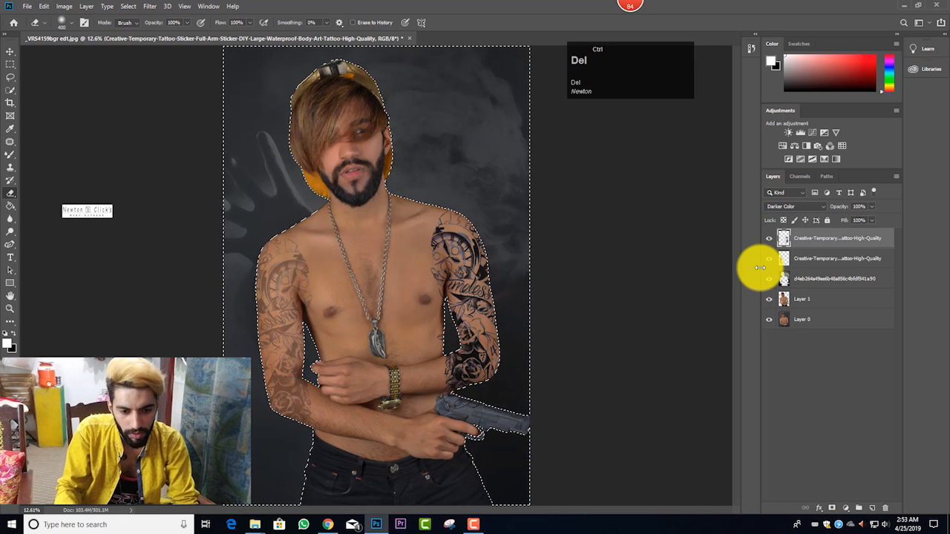
key("ctrl+d")
scroll(602, 322, "up", 1)
scroll(601, 324, "down", 2)
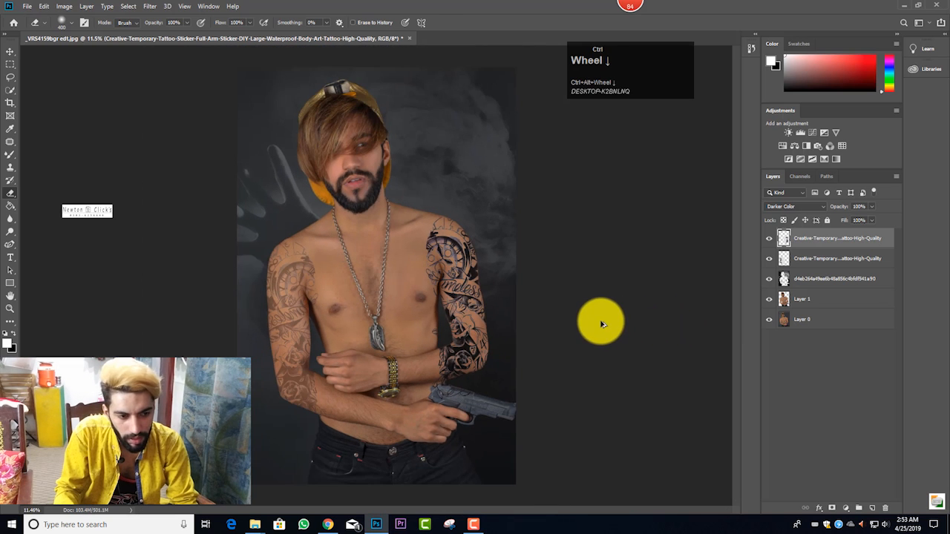
Step: Erase the stray parts of the second tattoo from the pistol and the side of the torso
scroll(532, 373, "up", 1)
scroll(652, 342, "up", 4)
scroll(418, 364, "down", 2)
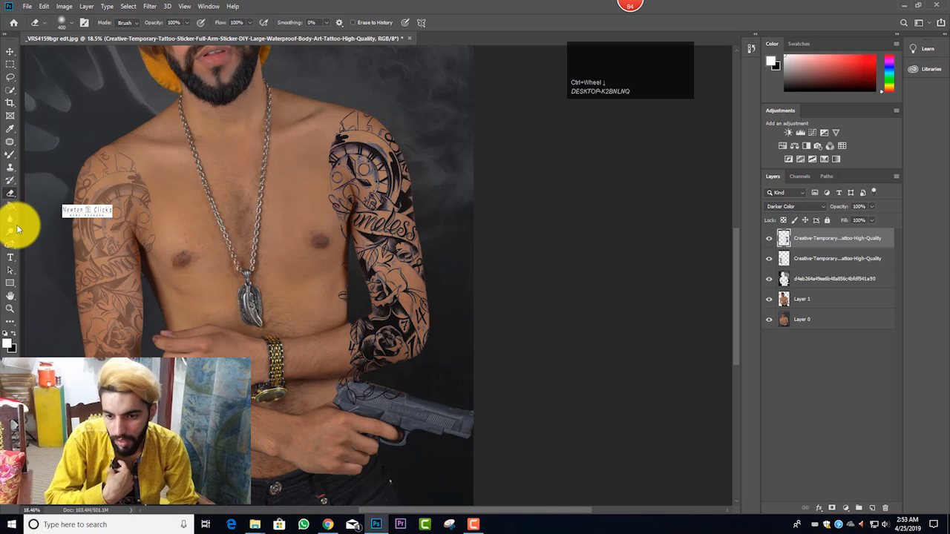
right_click(12, 196)
left_click(32, 195)
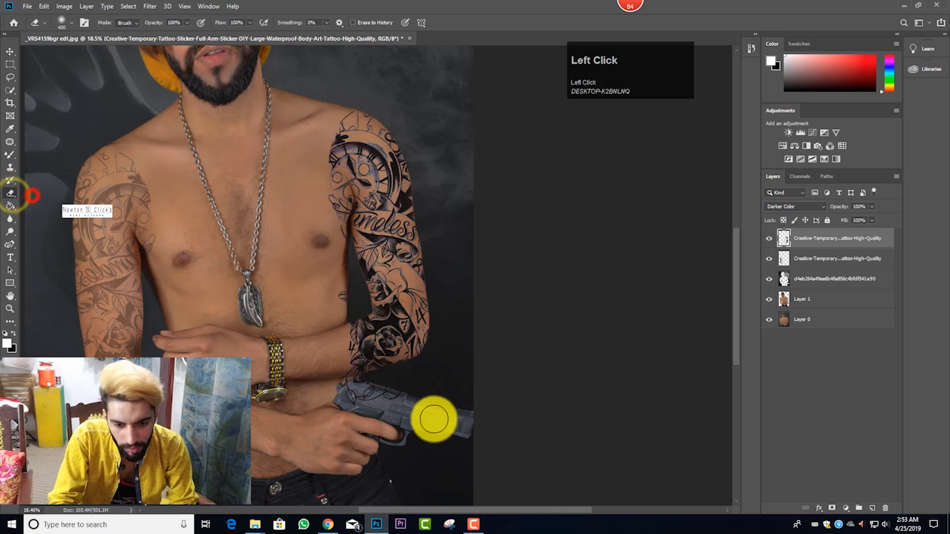
mouse_move(437, 413)
left_mouse_down()
mouse_move(369, 405)
mouse_move(334, 391)
mouse_move(364, 391)
left_mouse_up()
key("[")
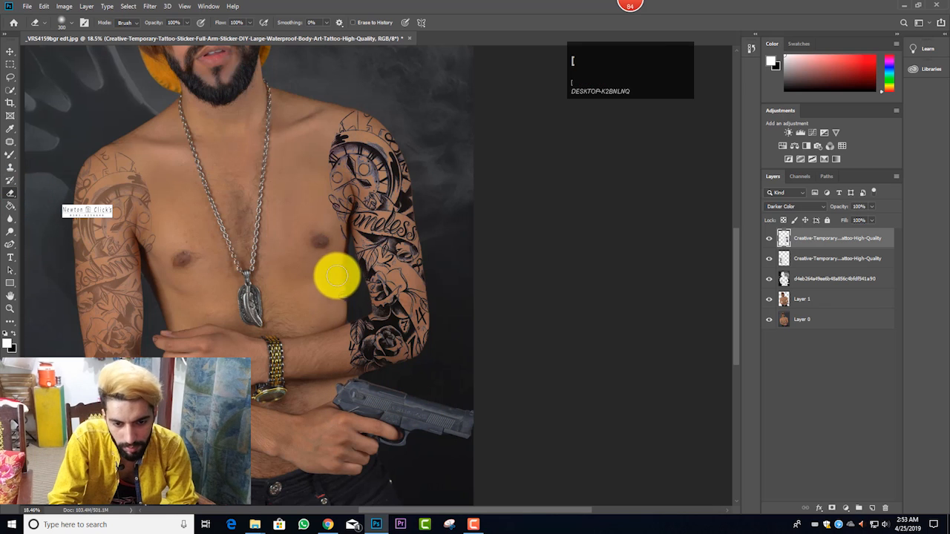
mouse_move(337, 284)
left_mouse_down()
mouse_move(343, 299)
mouse_move(341, 266)
left_mouse_up()
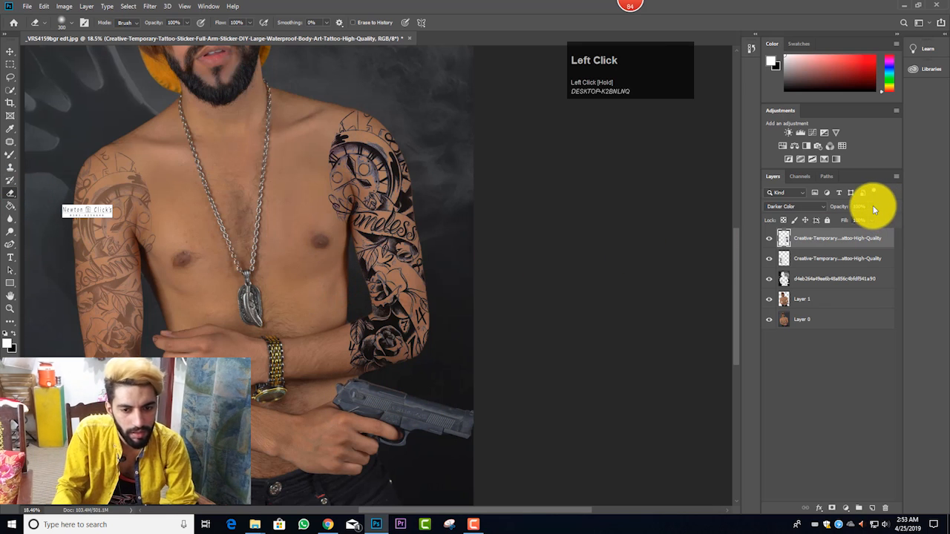
Step: Lower the second tattoo layer's opacity to match the faded tattoo on the other arm, and select Layer 0
left_click(845, 219)
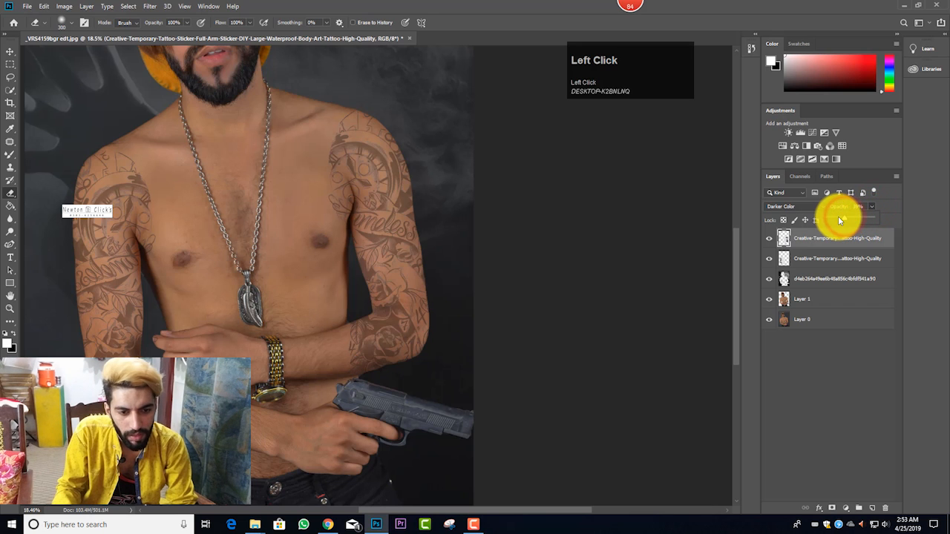
left_click(840, 218)
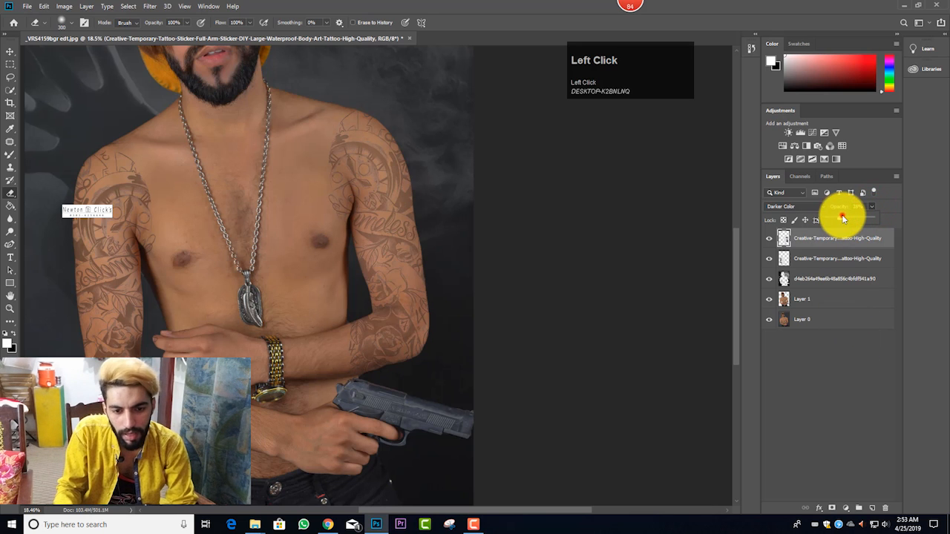
left_click(831, 320)
scroll(345, 308, "down", 3)
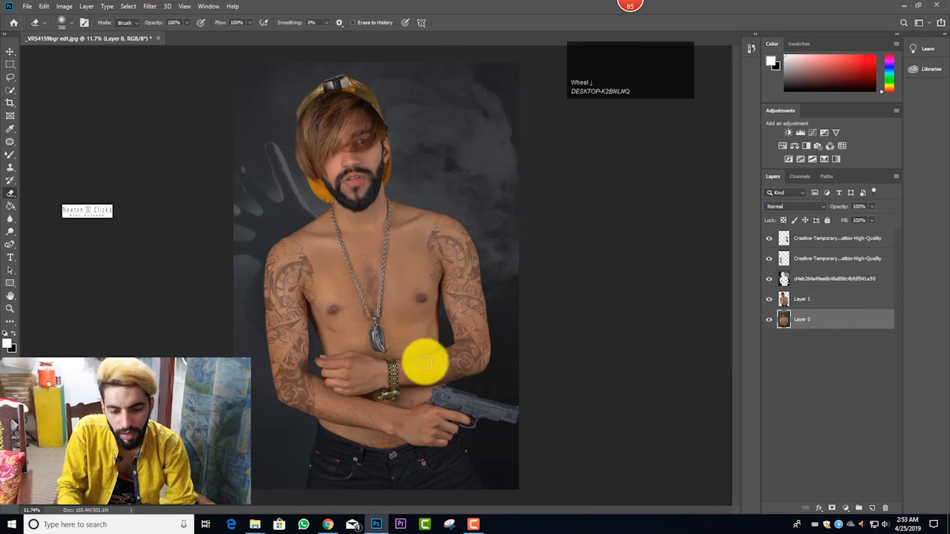
Step: Place the drawing-tatoos-skull-3 image from the tattoo folder into the portrait and move its layer to the top of the stack
left_click(257, 526)
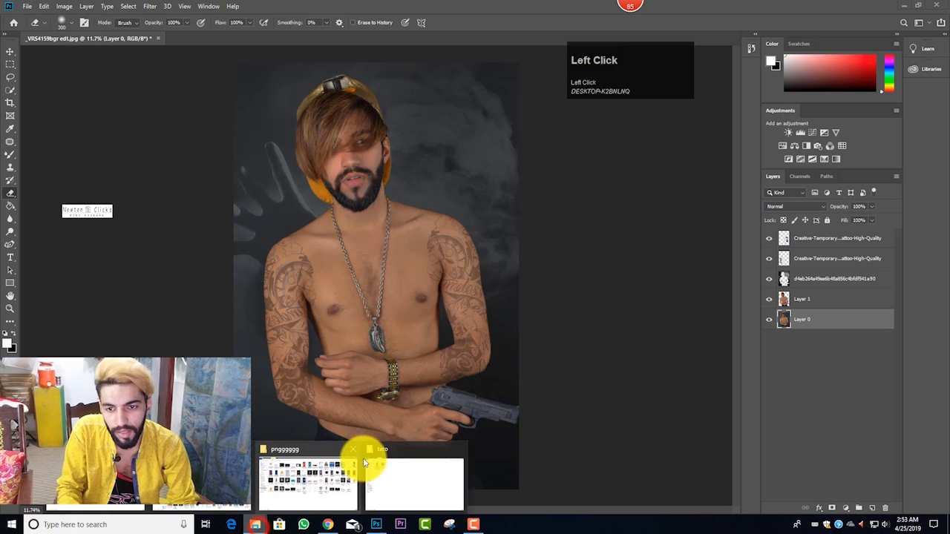
left_click(364, 455)
left_click_drag(174, 74, 404, 293)
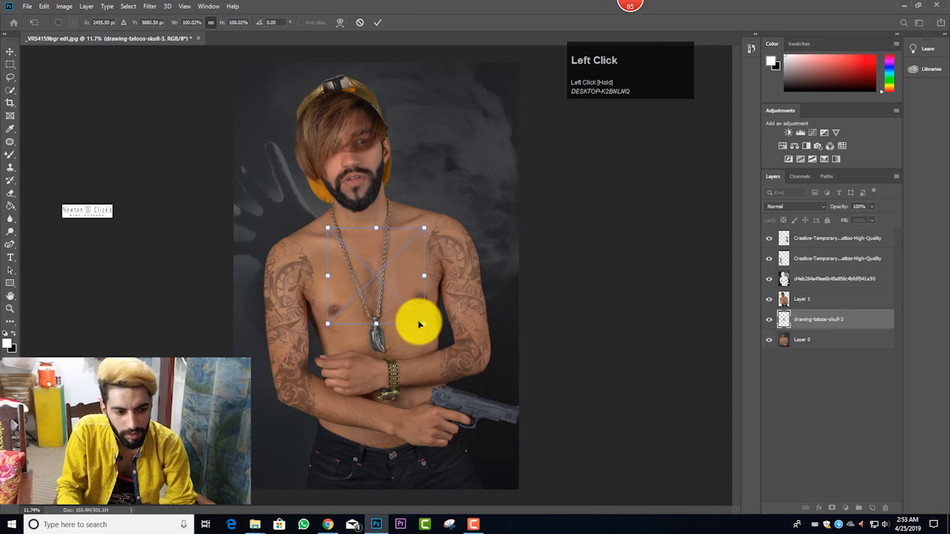
left_click_drag(812, 318, 816, 228)
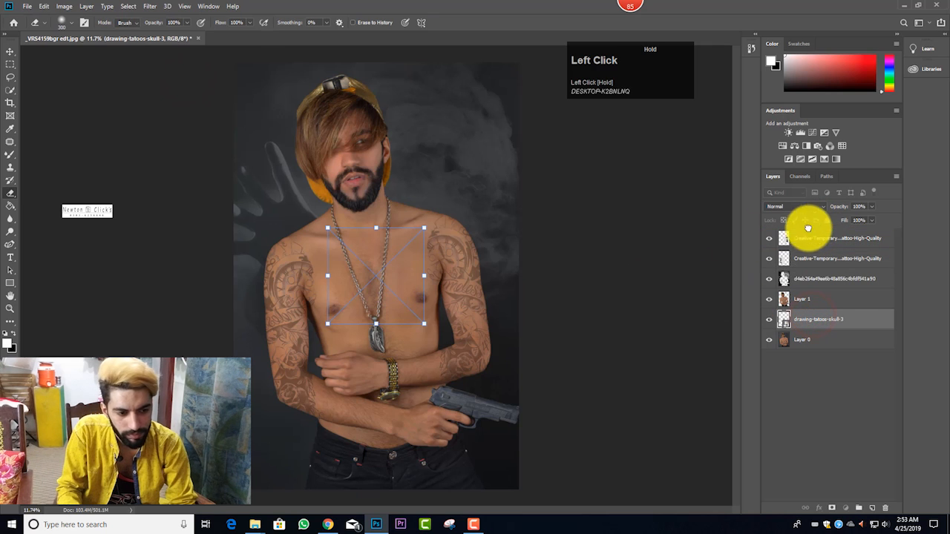
left_click_drag(849, 316, 843, 235)
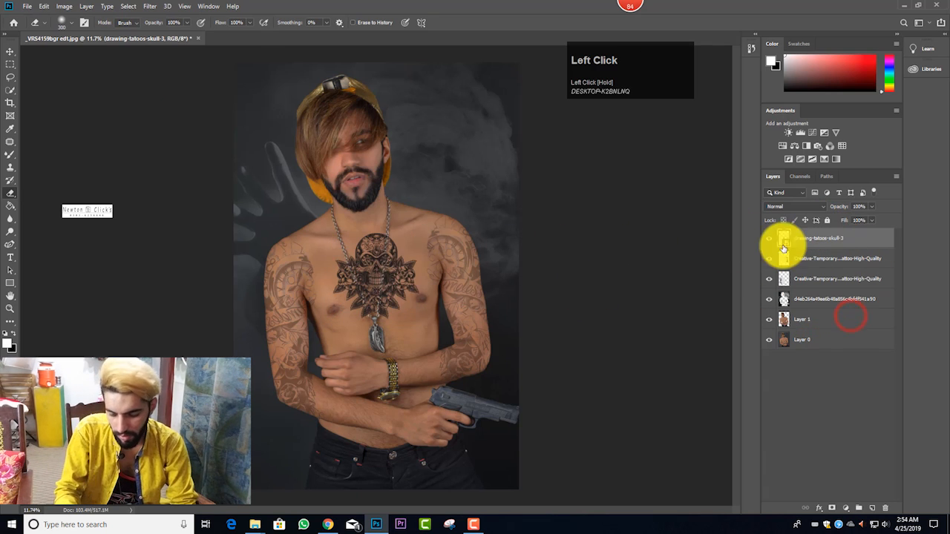
Step: Scale the skull tattoo to about 250%, rotate it about 9° counter-clockwise and position it over the man's chest
left_click_drag(397, 276, 532, 512)
left_click_drag(509, 412, 457, 424)
left_click_drag(544, 236, 541, 227)
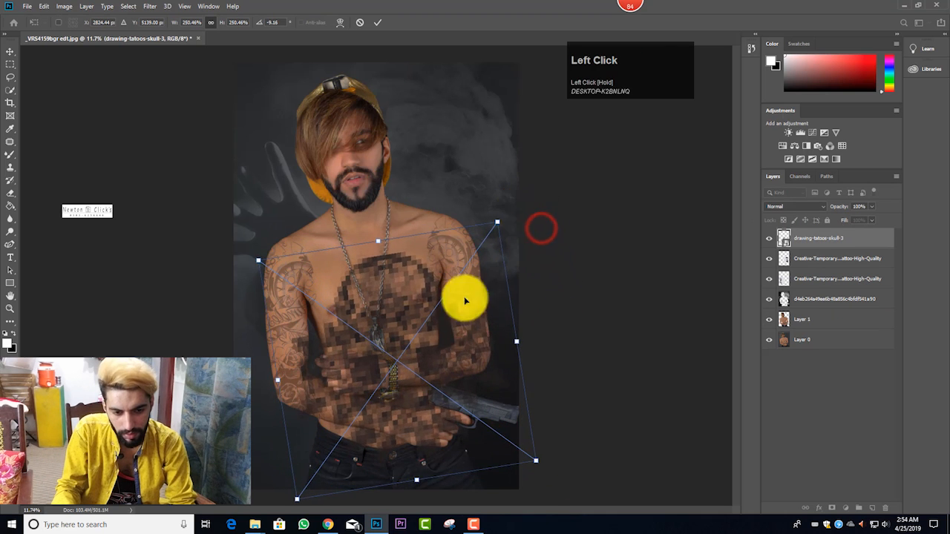
left_click_drag(432, 314, 421, 289)
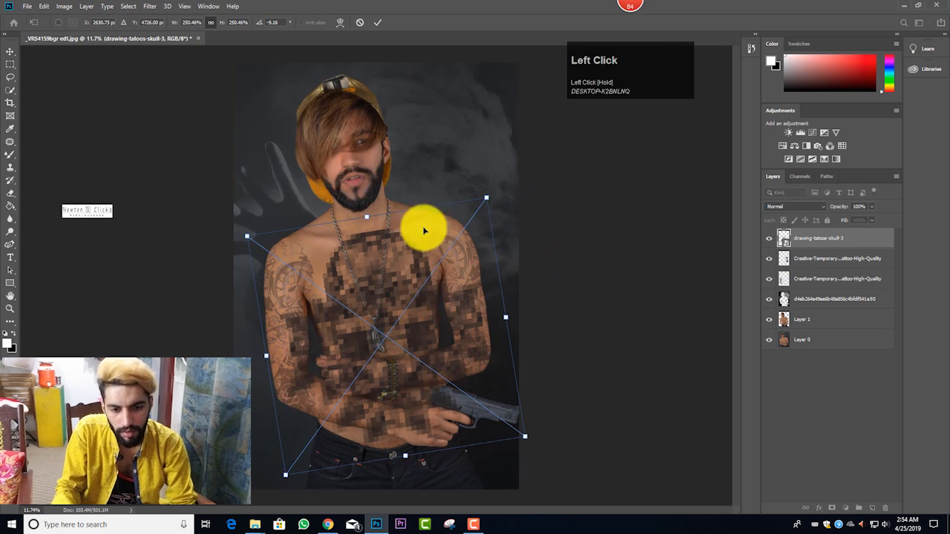
left_click(377, 22)
key("e")
Step: Shift the skull tattoo slightly lower on the man's chest
scroll(468, 276, "down", 1)
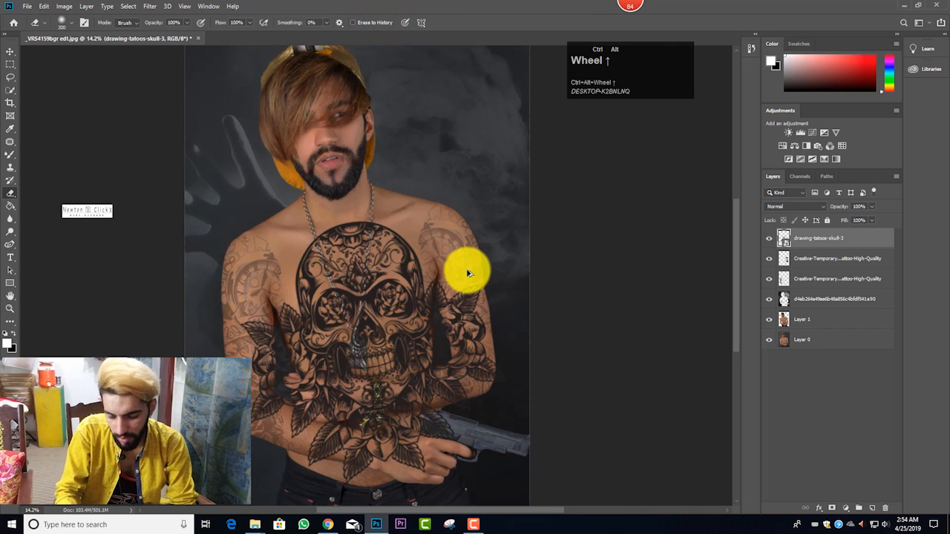
key("ctrl+t")
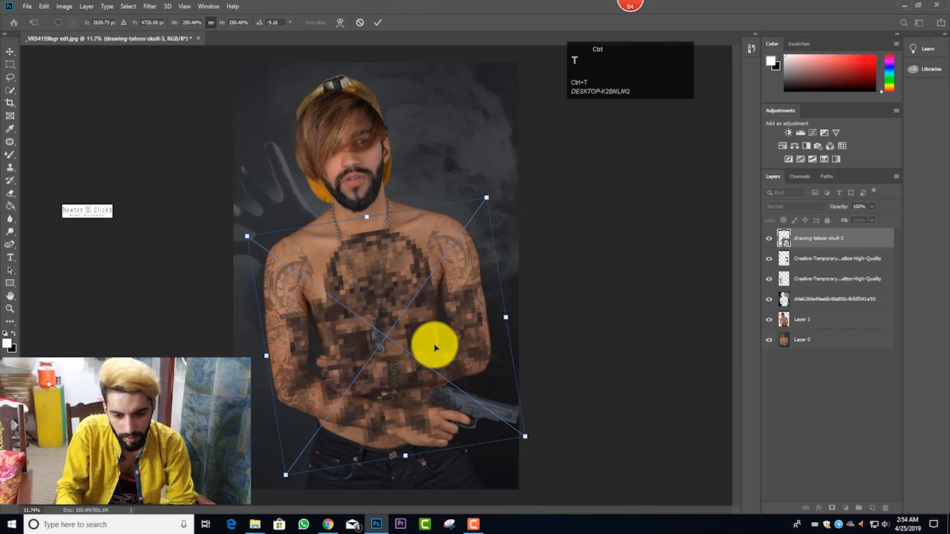
left_click_drag(429, 349, 378, 227)
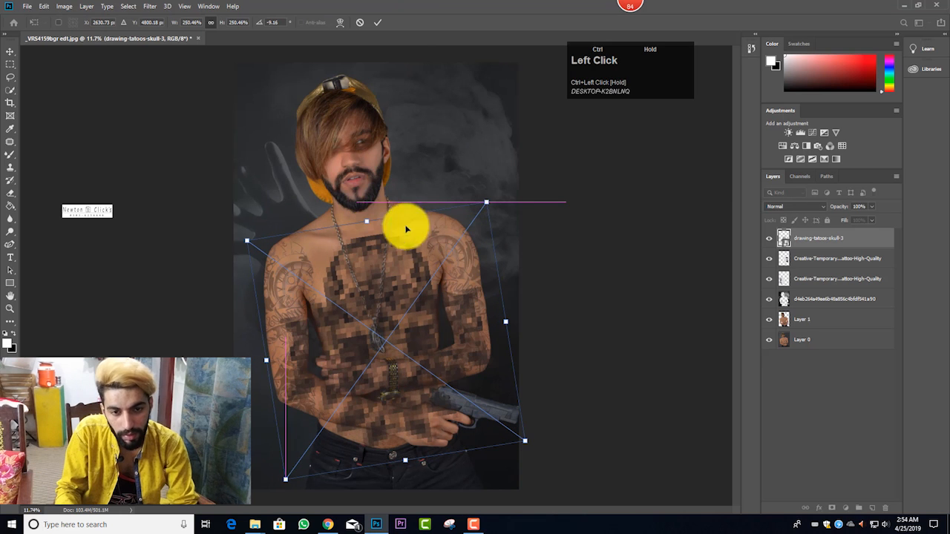
left_click(381, 22)
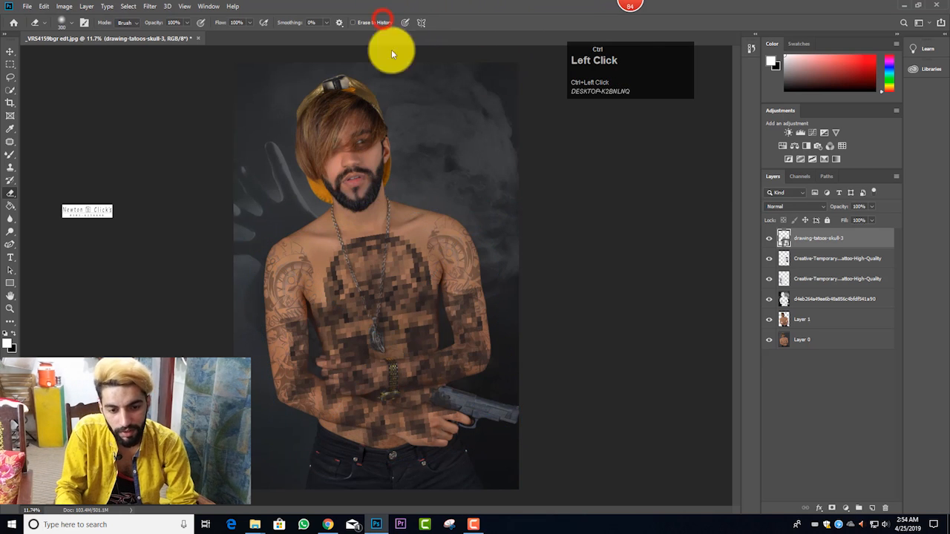
Step: Lower the skull tattoo layer's opacity to 28% and rasterize its smart object
scroll(468, 300, "down", 3)
scroll(469, 295, "down", 2)
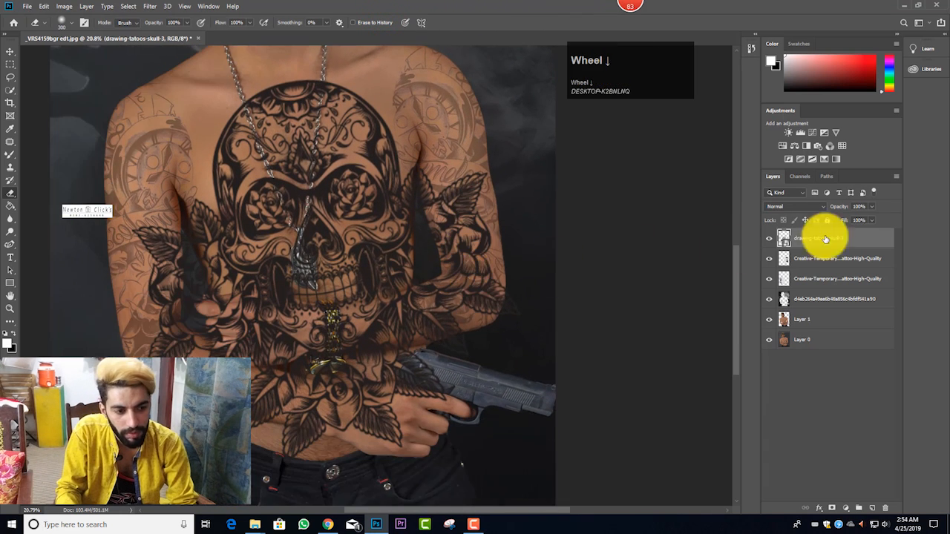
left_click(872, 206)
left_click(840, 220)
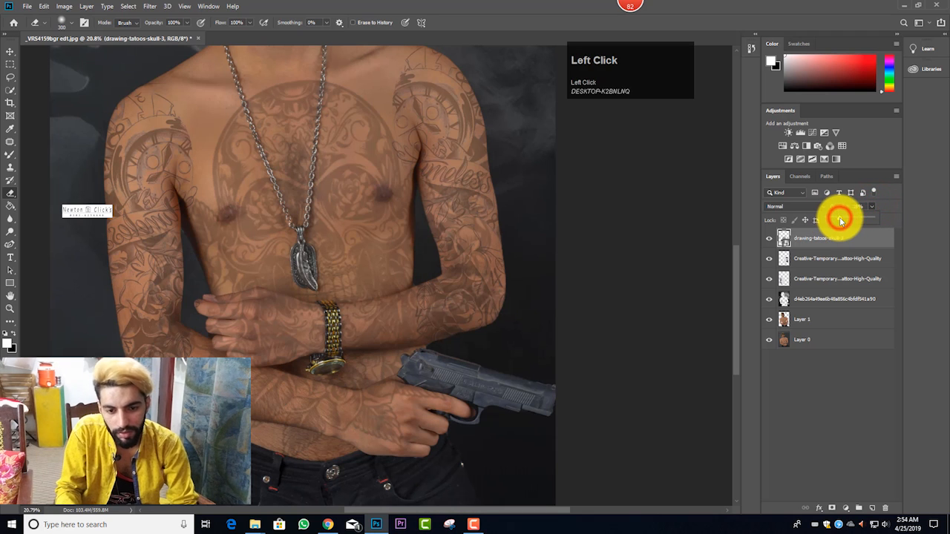
scroll(408, 221, "up", 1)
left_click(380, 211)
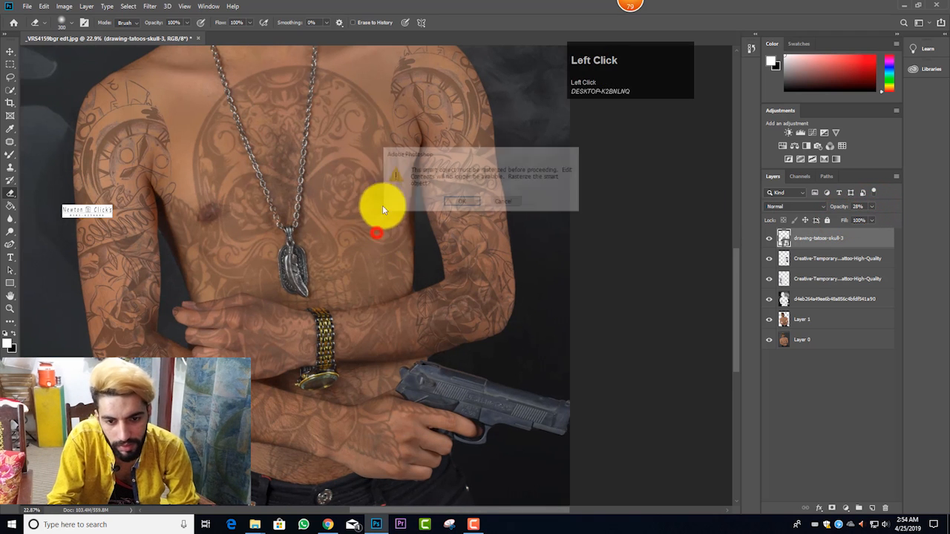
left_click(449, 201)
Step: Erase the skull tattoo where it covers the necklace chain and the feather pendant
scroll(314, 178, "up", 2)
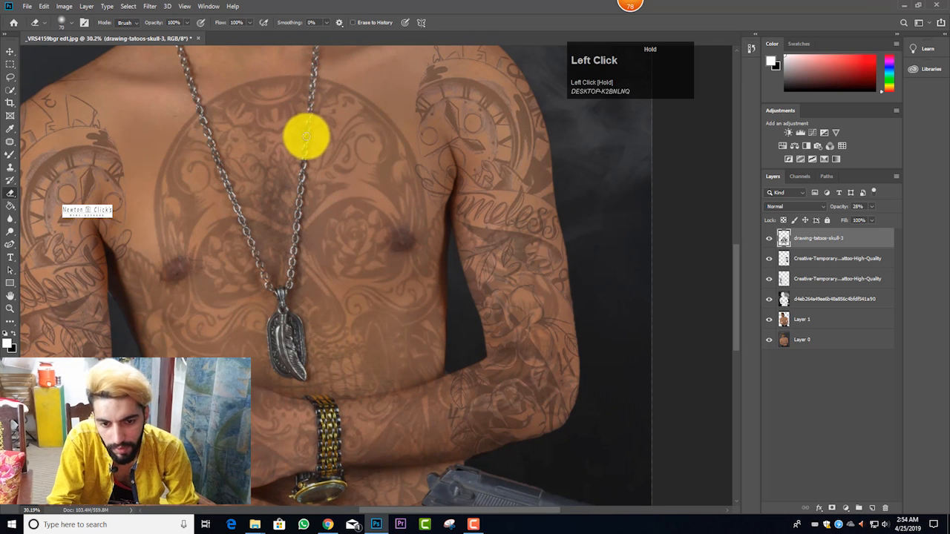
left_click_drag(299, 211, 293, 250)
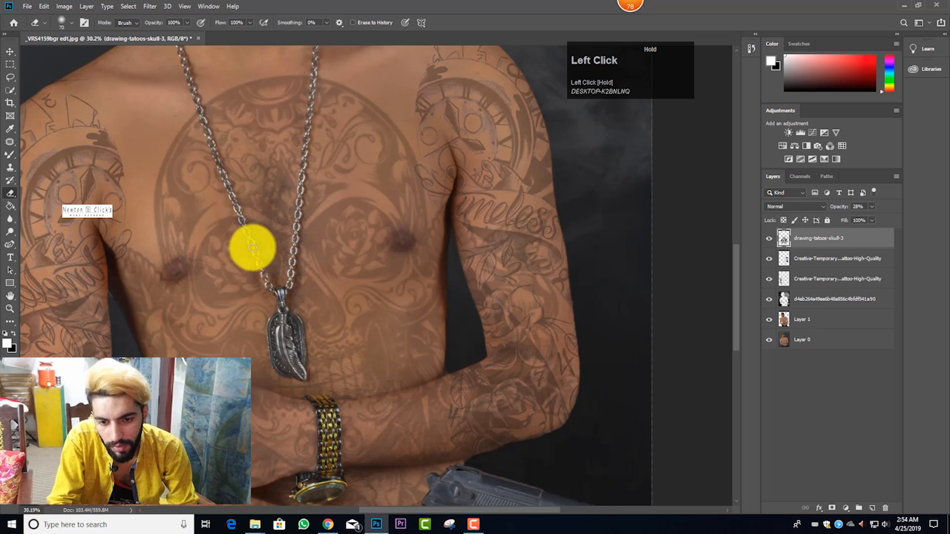
mouse_move(242, 220)
left_mouse_down()
mouse_move(210, 151)
mouse_move(198, 92)
left_mouse_up()
scroll(283, 234, "down", 2)
left_click_drag(279, 286, 282, 332)
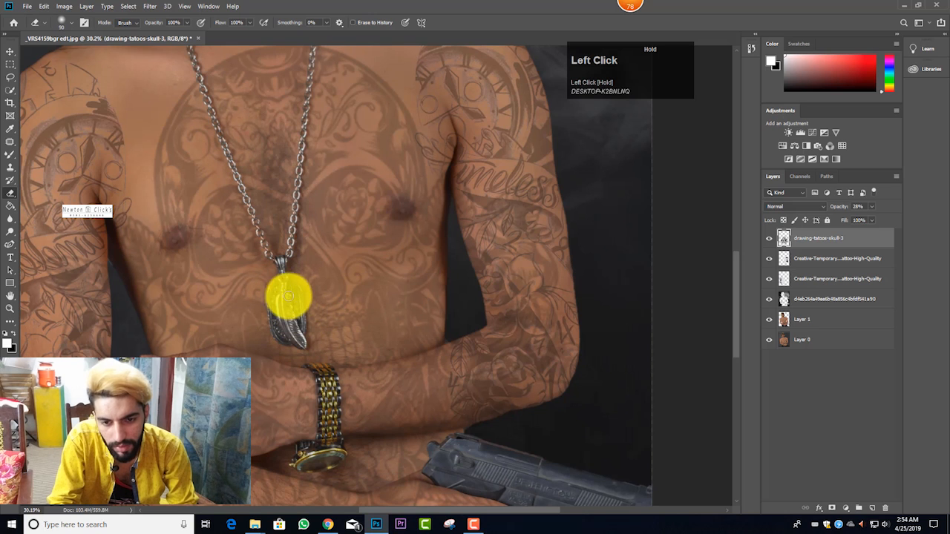
mouse_move(288, 297)
left_mouse_down()
mouse_move(282, 259)
mouse_move(295, 292)
left_mouse_up()
scroll(297, 297, "down", 8)
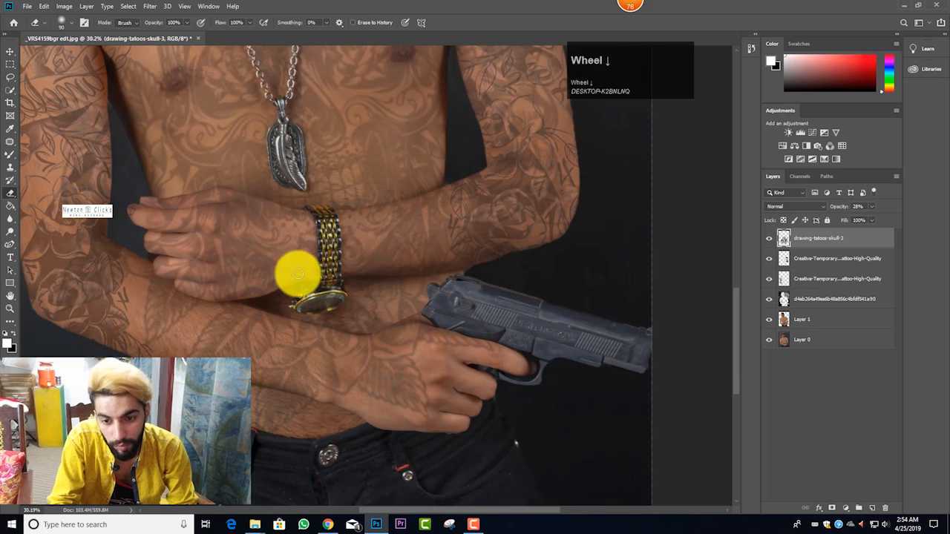
Step: Erase the skull tattoo from the man's left hand, watch and forearm, enlarging the eraser to 400 px
mouse_move(126, 199)
left_mouse_down()
mouse_move(113, 124)
mouse_move(140, 197)
mouse_move(178, 227)
mouse_move(151, 220)
mouse_move(180, 226)
mouse_move(153, 215)
mouse_move(211, 208)
mouse_move(204, 253)
mouse_move(170, 253)
mouse_move(163, 239)
mouse_move(201, 292)
mouse_move(230, 278)
mouse_move(222, 289)
mouse_move(230, 292)
mouse_move(237, 282)
mouse_move(235, 252)
mouse_move(212, 219)
mouse_move(243, 210)
left_mouse_up()
left_click(169, 226)
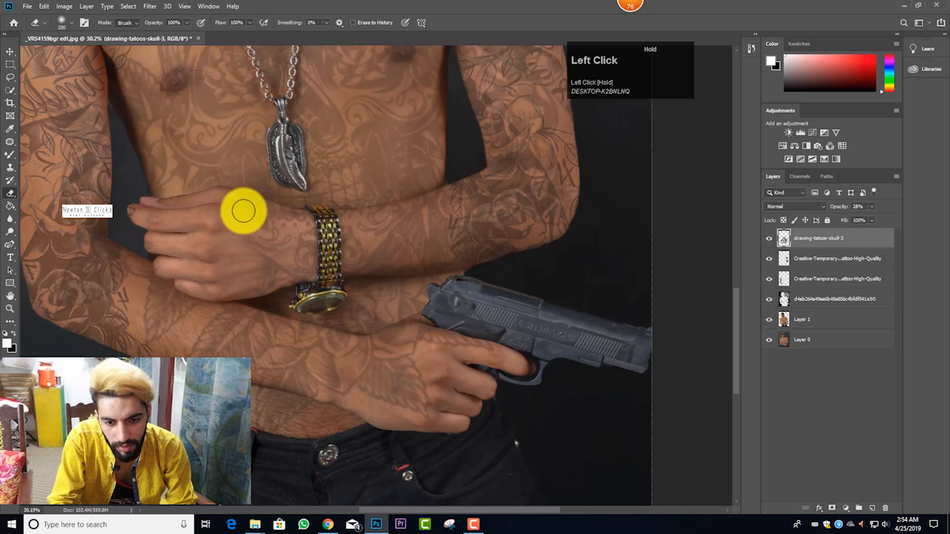
mouse_move(293, 229)
left_mouse_down()
mouse_move(303, 256)
mouse_move(269, 275)
mouse_move(252, 244)
mouse_move(277, 245)
mouse_move(268, 261)
mouse_move(305, 260)
mouse_move(402, 238)
mouse_move(502, 196)
mouse_move(530, 169)
mouse_move(491, 87)
mouse_move(499, 84)
mouse_move(533, 164)
mouse_move(493, 233)
mouse_move(512, 199)
mouse_move(519, 163)
left_mouse_up()
key("bracketright")
key("bracketright")
key("bracketright")
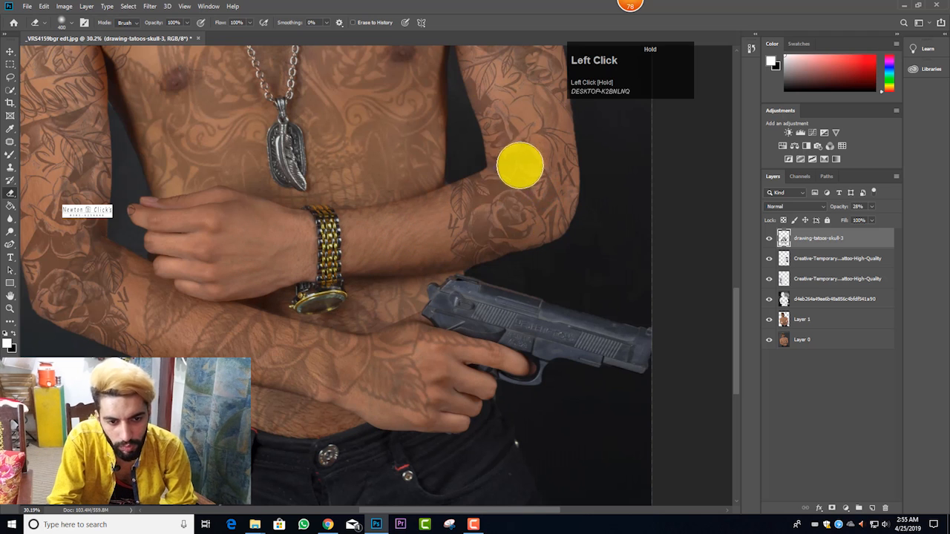
Step: Erase the skull tattoo from the man's left upper arm and elbow, enlarging the eraser to 700 px
scroll(512, 159, "up", 3)
left_click(486, 101)
scroll(514, 217, "up", 1)
mouse_move(528, 239)
left_mouse_down()
mouse_move(532, 186)
mouse_move(538, 233)
left_mouse_up()
scroll(539, 239, "up", 1)
mouse_move(490, 117)
left_mouse_down()
mouse_move(457, 71)
mouse_move(552, 329)
mouse_move(534, 388)
left_mouse_up()
scroll(556, 297, "down", 1)
key("bracketright")
key("bracketright")
left_click(566, 377)
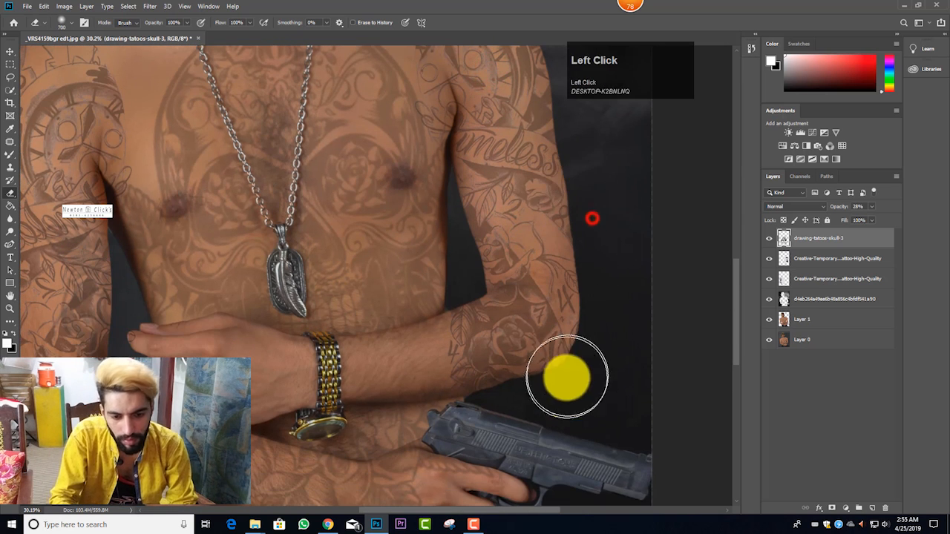
Step: Reduce the eraser to 400 px and erase the skull tattoo from the man's right forearm and the hand holding the pistol
scroll(559, 333, "down", 2)
key("bracketleft")
key("bracketleft")
key("bracketleft")
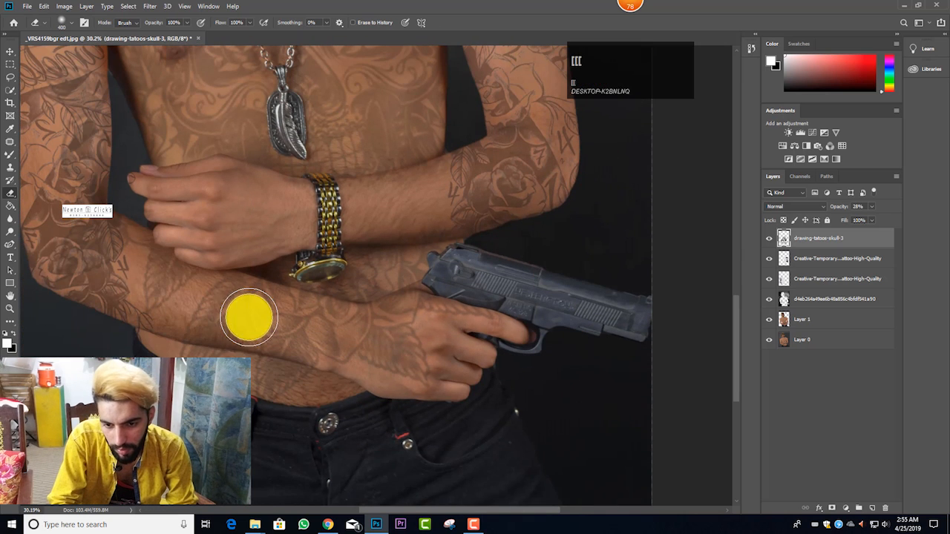
mouse_move(126, 248)
left_mouse_down()
mouse_move(124, 284)
mouse_move(158, 308)
mouse_move(186, 308)
mouse_move(185, 286)
mouse_move(194, 319)
mouse_move(252, 321)
mouse_move(249, 312)
mouse_move(270, 305)
mouse_move(317, 327)
mouse_move(300, 338)
mouse_move(332, 340)
mouse_move(379, 337)
mouse_move(407, 312)
mouse_move(440, 310)
mouse_move(427, 353)
mouse_move(385, 362)
mouse_move(348, 344)
mouse_move(201, 324)
mouse_move(152, 312)
mouse_move(157, 301)
mouse_move(243, 304)
mouse_move(396, 323)
mouse_move(478, 296)
mouse_move(482, 319)
left_mouse_up()
Step: Erase the remaining bits of the skull tattoo along the upper edge of the man's left forearm
scroll(480, 325, "down", 3)
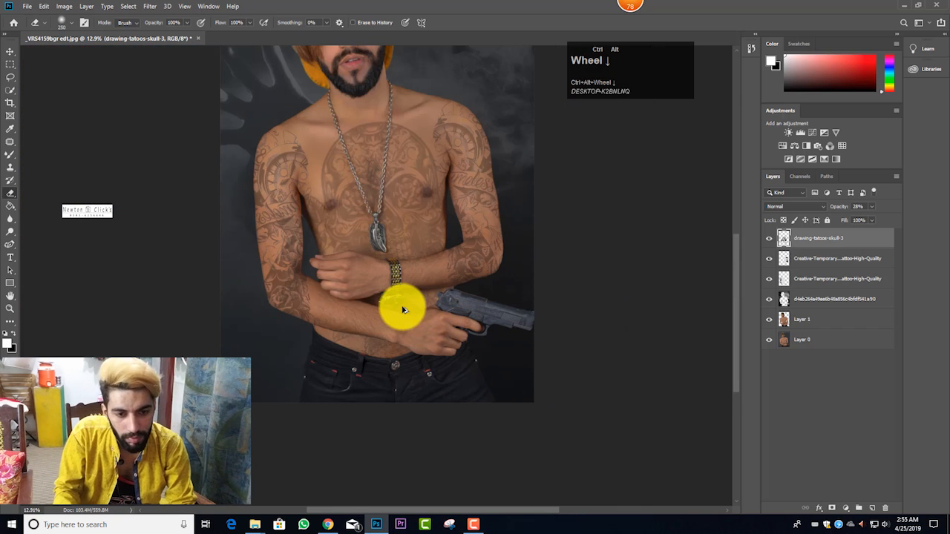
scroll(436, 213, "up", 1)
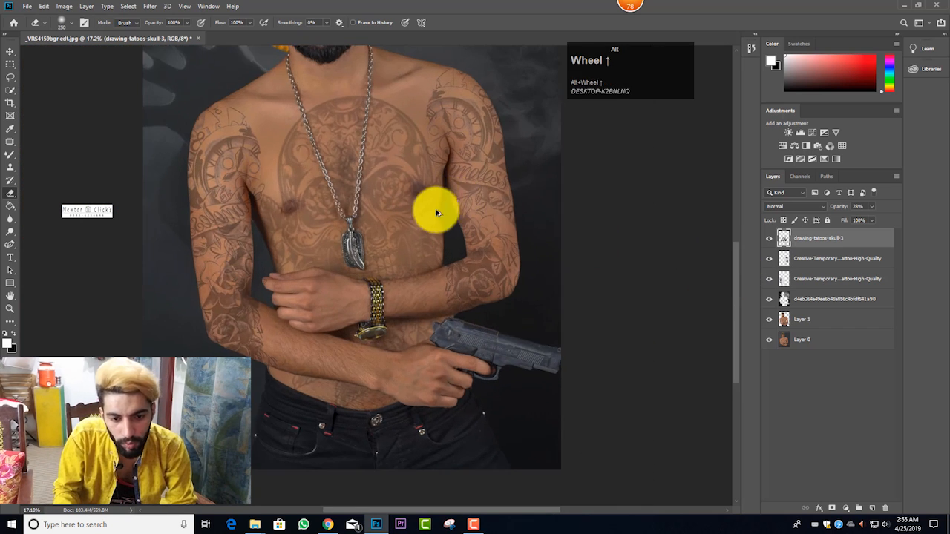
scroll(434, 275, "up", 2)
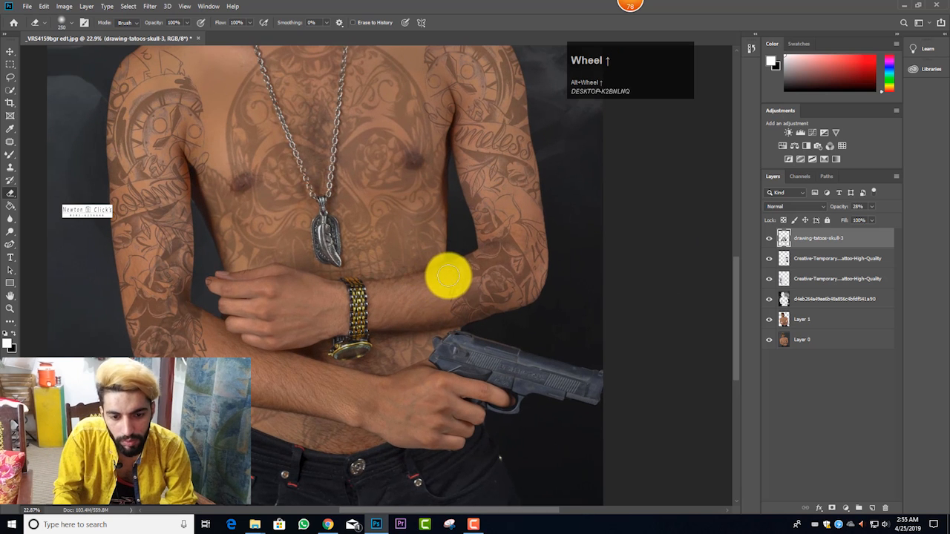
left_click(445, 275)
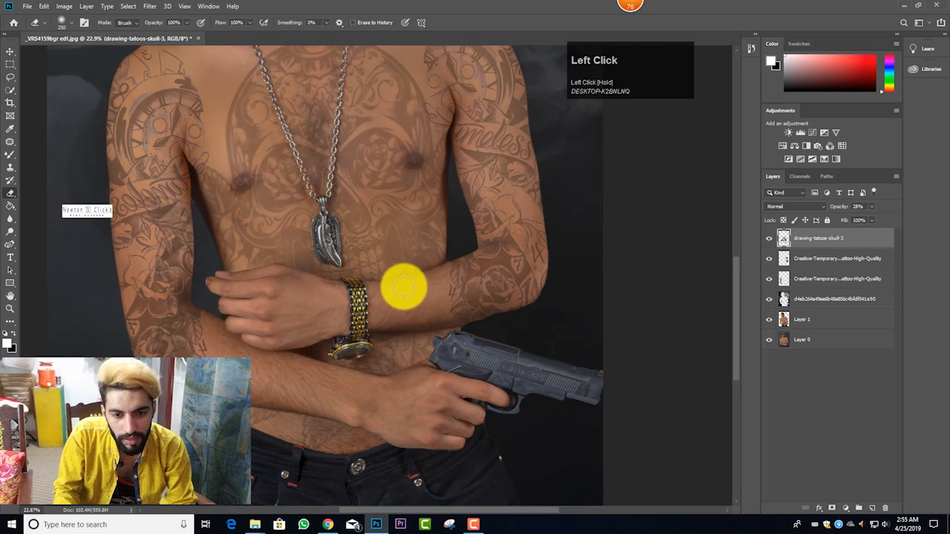
scroll(401, 289, "down", 1)
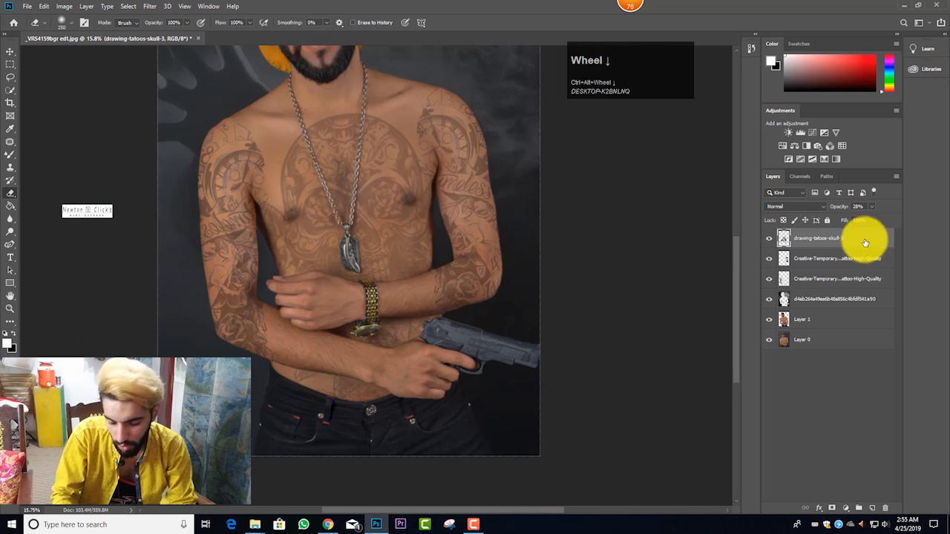
Step: Move the skull tattoo slightly up the man's chest with Free Transform and keep its size
key("ctrl+t")
left_click_drag(435, 233, 431, 241)
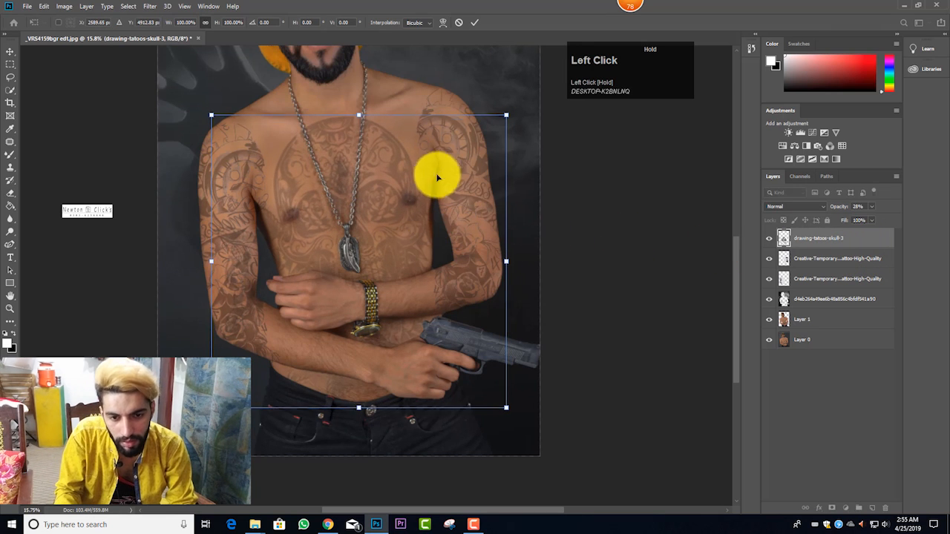
left_click_drag(432, 175, 430, 157)
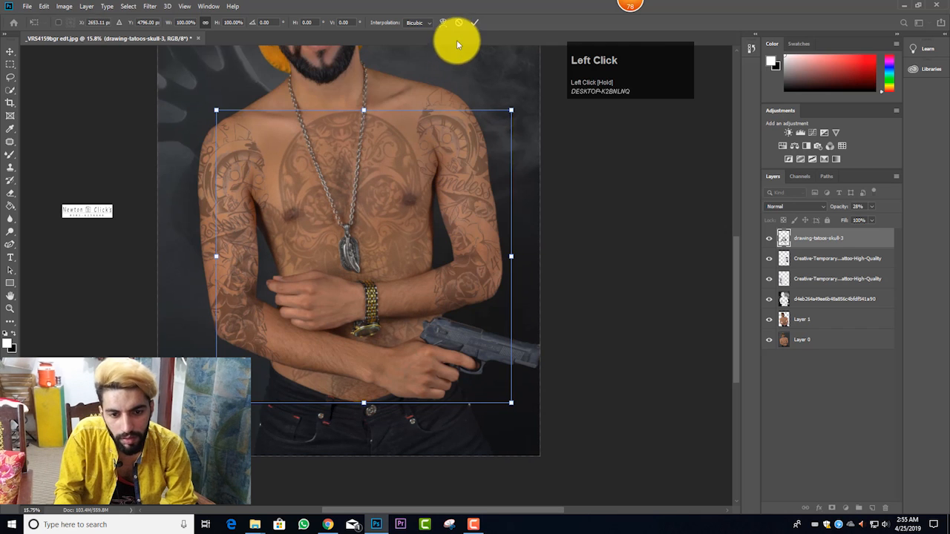
left_click(470, 25)
Step: Erase the skull tattoo's overlap along the man's left forearm and down to the hand holding the pistol
key("e")
scroll(330, 161, "up", 3)
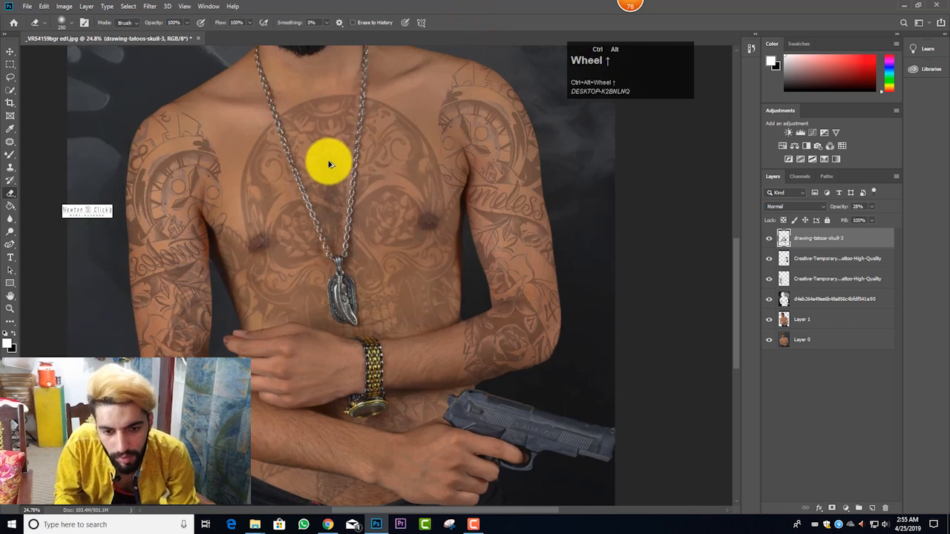
scroll(330, 162, "down", 3)
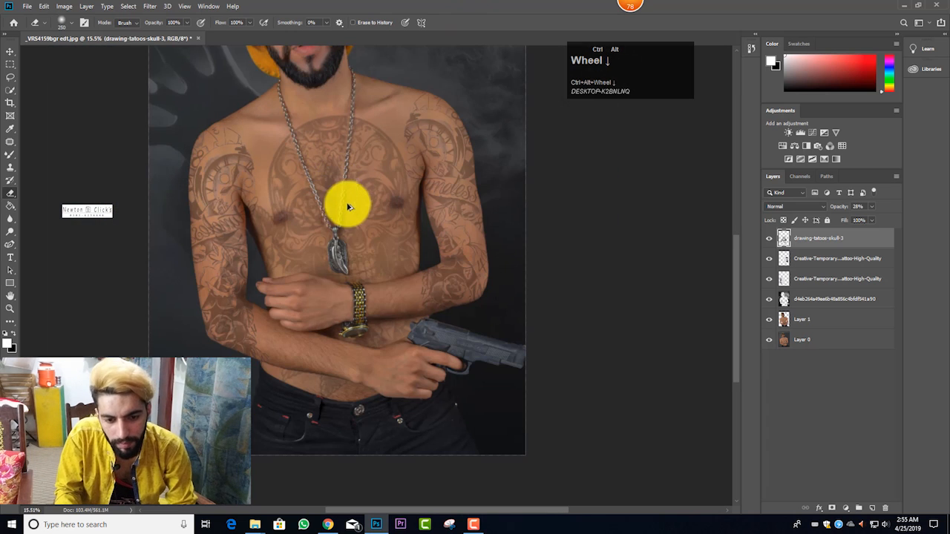
scroll(377, 234, "down", 1)
scroll(377, 311, "up", 3)
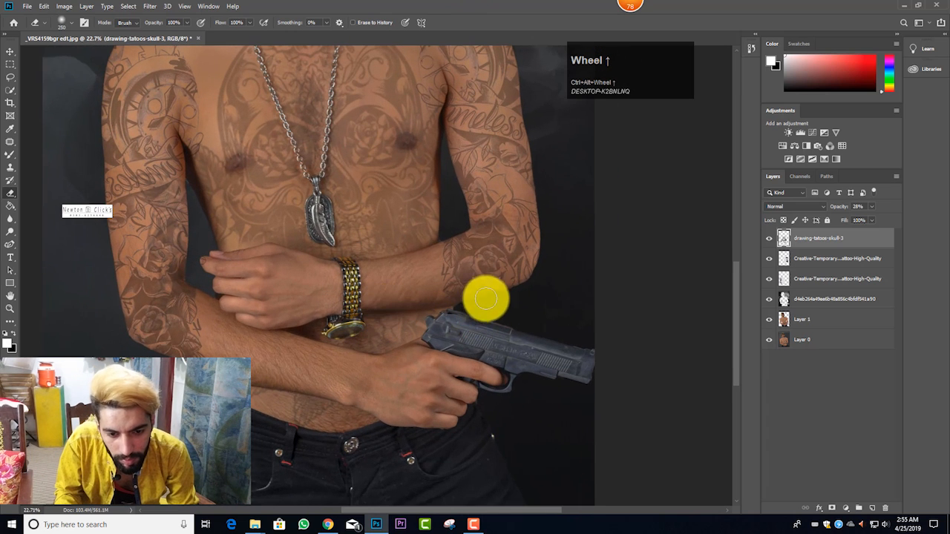
mouse_move(445, 272)
left_mouse_down()
mouse_move(383, 276)
mouse_move(408, 293)
mouse_move(443, 287)
mouse_move(330, 302)
mouse_move(425, 346)
left_mouse_up()
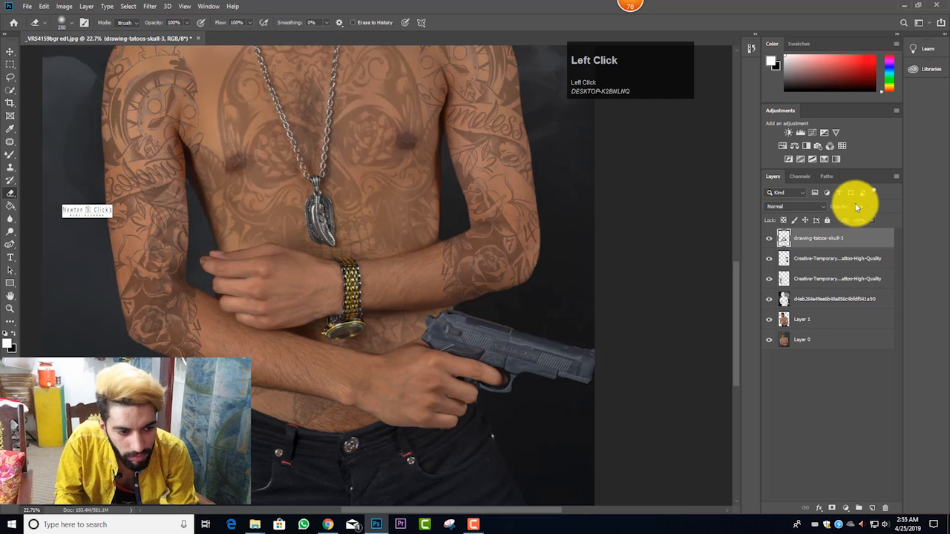
Step: Raise the skull layer's opacity to 40%, enlarge the eraser to 600 px and erase the skull tattoo from the man's right upper arm
left_click(868, 218)
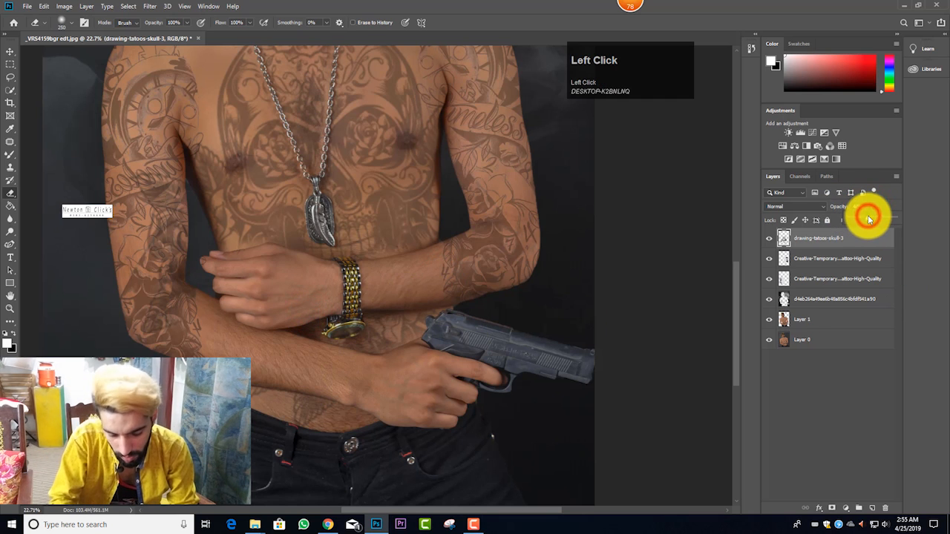
key("bracketright")
key("bracketright")
key("bracketright")
key("bracketright")
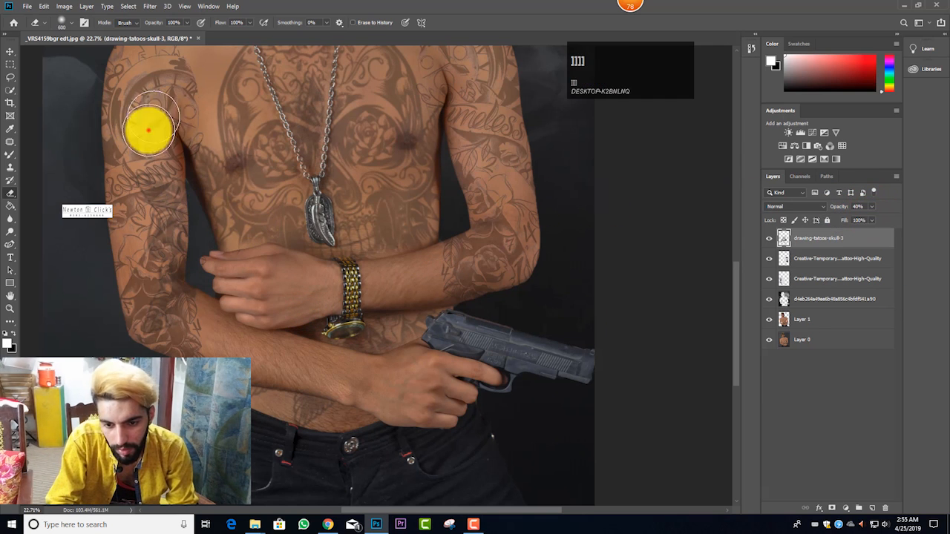
mouse_move(148, 127)
left_mouse_down()
mouse_move(146, 212)
mouse_move(155, 211)
mouse_move(199, 326)
mouse_move(171, 271)
left_mouse_up()
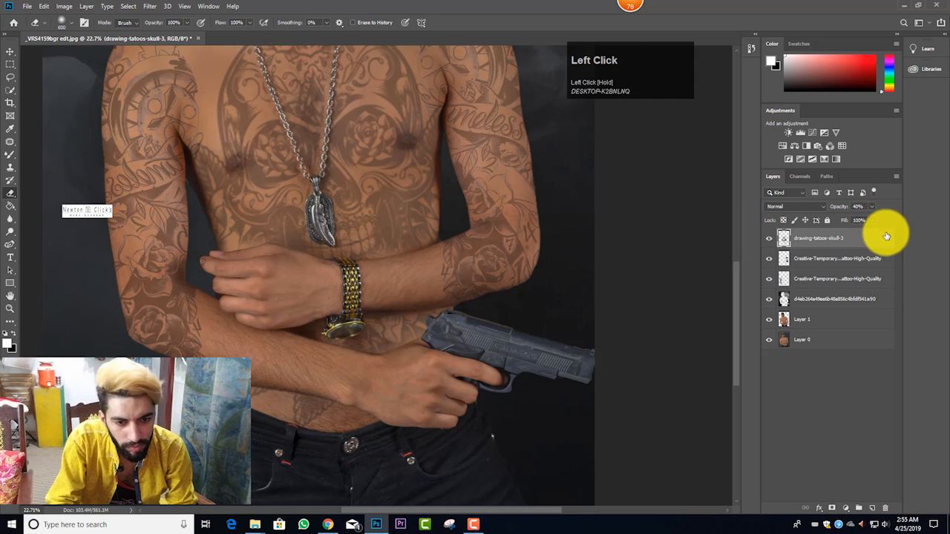
Step: Raise the skull layer's opacity to 77% and erase the skull tattoo's remaining traces from both of the man's arms
left_click(871, 208)
left_click(885, 217)
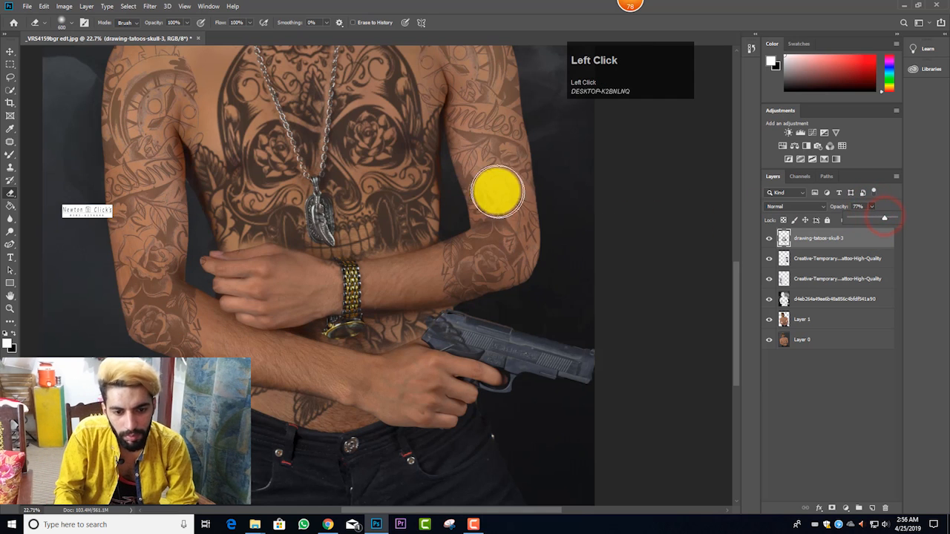
left_click(484, 173)
scroll(501, 233, "down", 2)
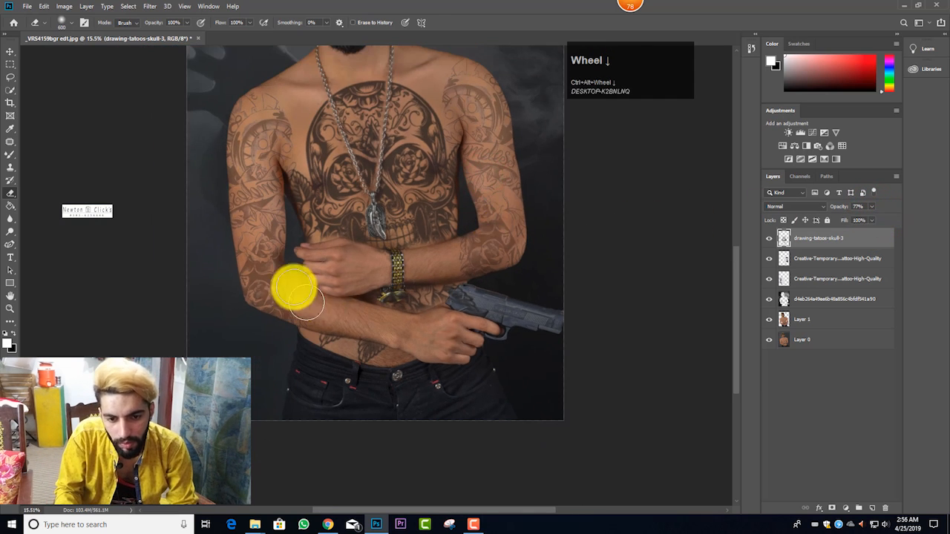
mouse_move(278, 226)
left_mouse_down()
mouse_move(303, 263)
mouse_move(499, 325)
mouse_move(531, 282)
mouse_move(500, 274)
mouse_move(484, 245)
mouse_move(476, 126)
left_mouse_up()
mouse_move(255, 167)
left_mouse_down()
mouse_move(278, 234)
mouse_move(276, 256)
mouse_move(253, 286)
mouse_move(275, 349)
mouse_move(244, 181)
mouse_move(221, 153)
mouse_move(220, 227)
mouse_move(213, 122)
mouse_move(216, 165)
mouse_move(238, 138)
mouse_move(286, 269)
left_mouse_up()
Step: Set the drawing-tatoos-skull-3 layer's opacity to 25%
scroll(327, 297, "down", 2)
scroll(371, 329, "up", 1)
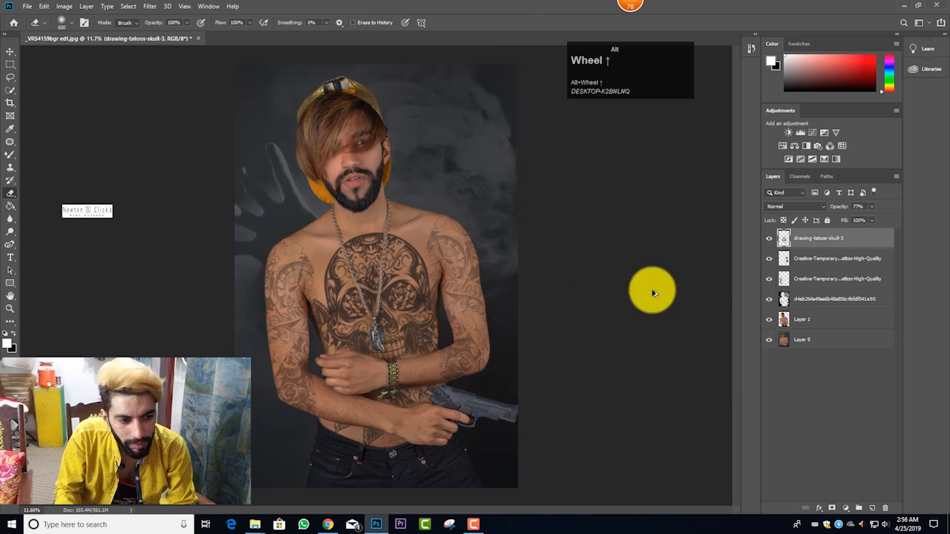
left_click(871, 209)
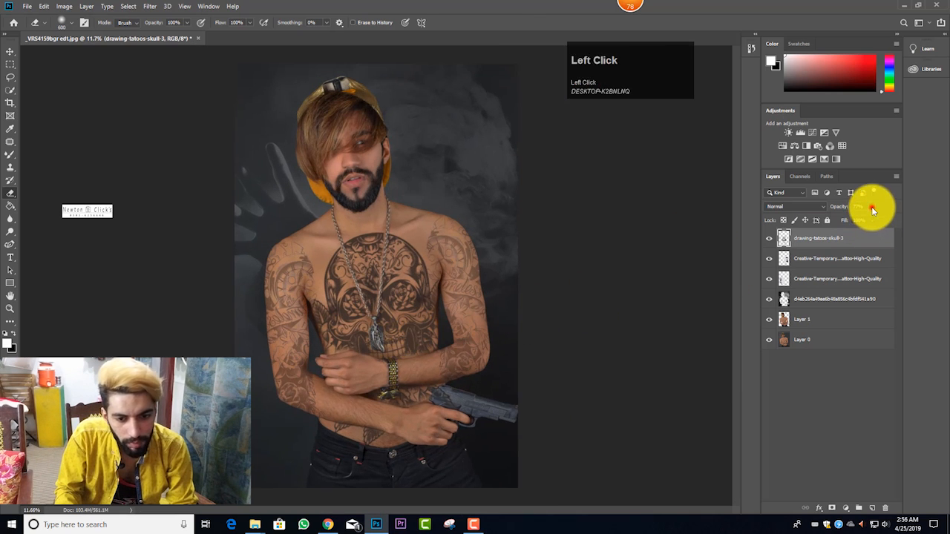
left_click_drag(855, 219, 853, 220)
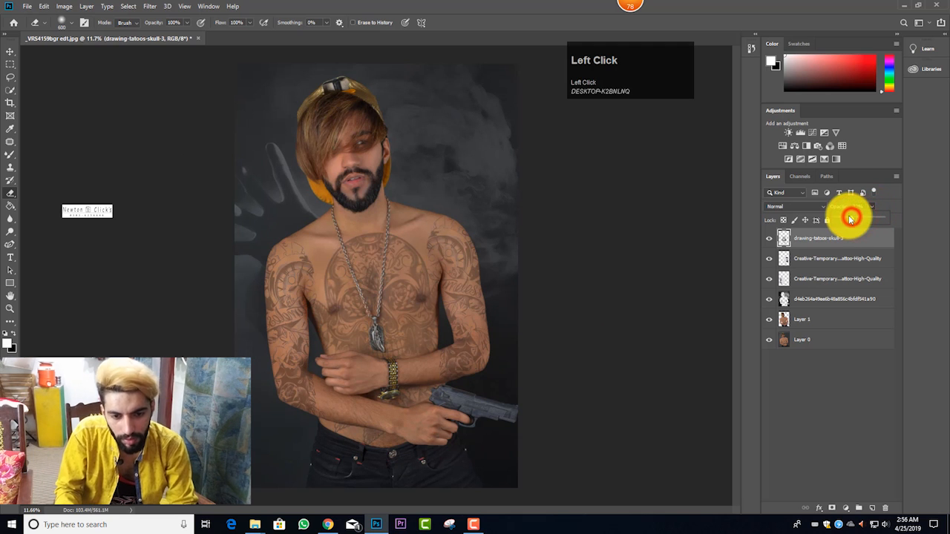
scroll(371, 246, "up", 3)
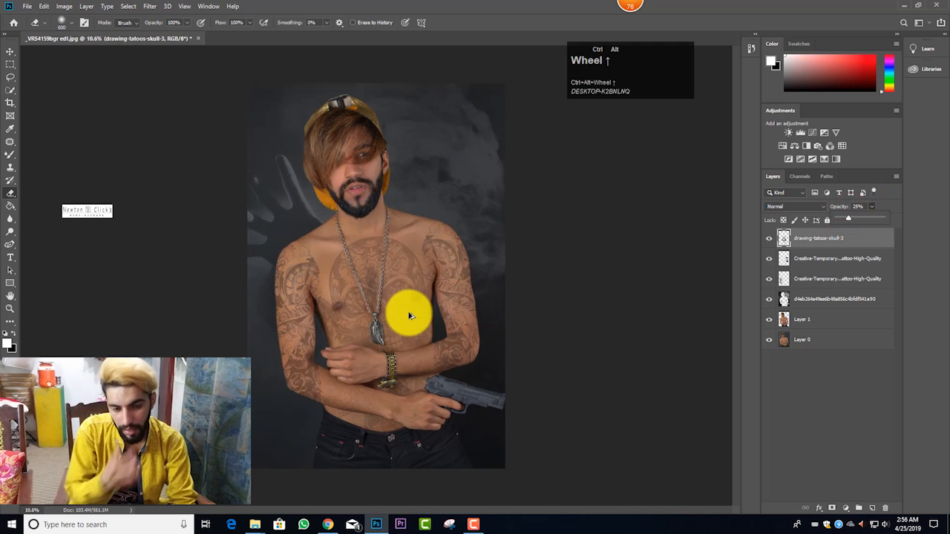
scroll(408, 315, "up", 2)
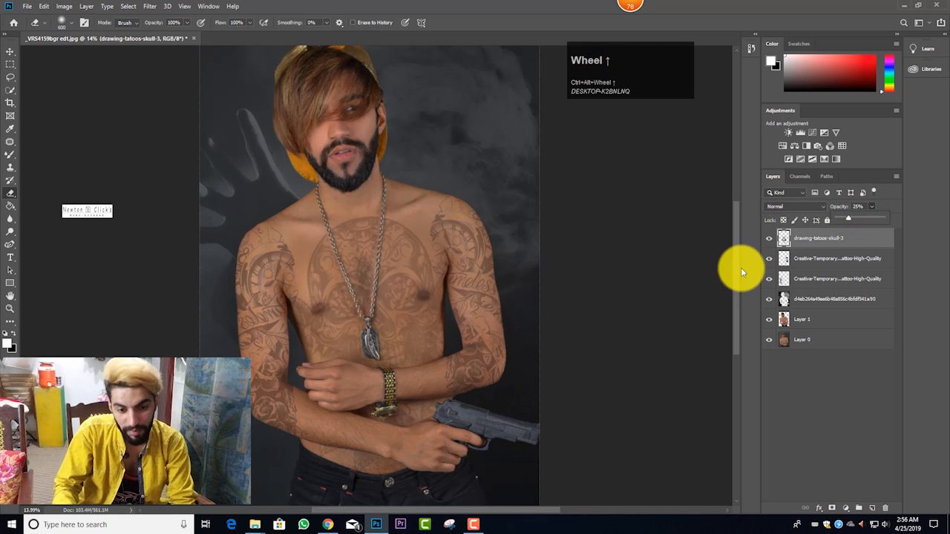
scroll(365, 290, "down", 3)
scroll(365, 296, "up", 2)
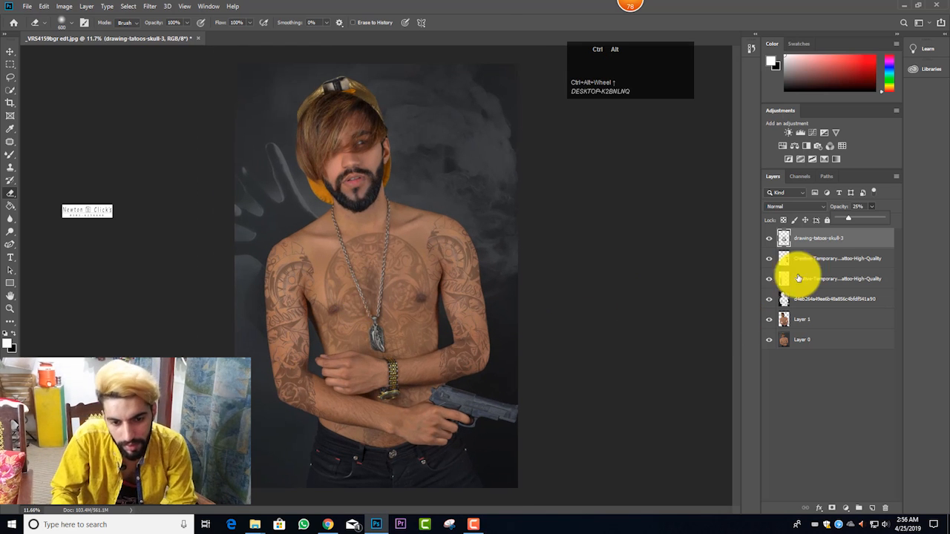
scroll(377, 275, "up", 4)
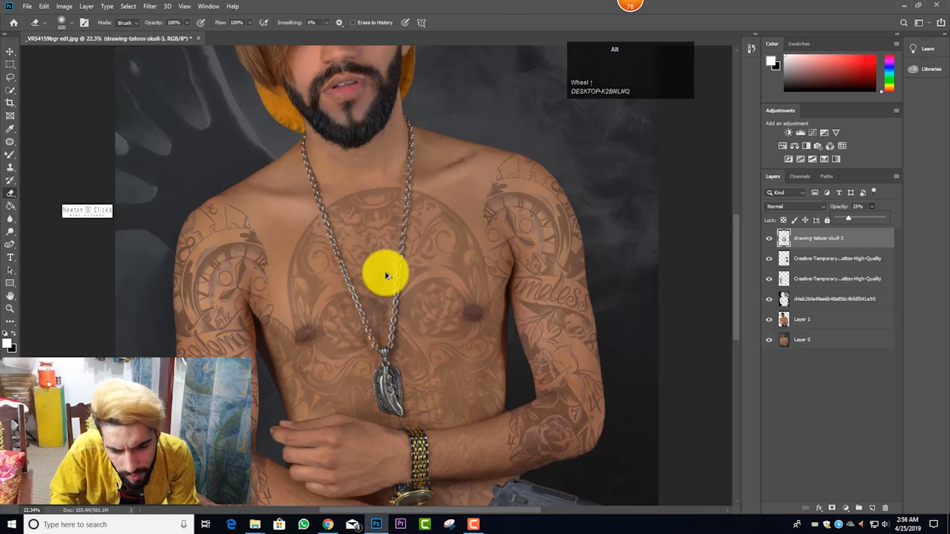
scroll(385, 276, "down", 4)
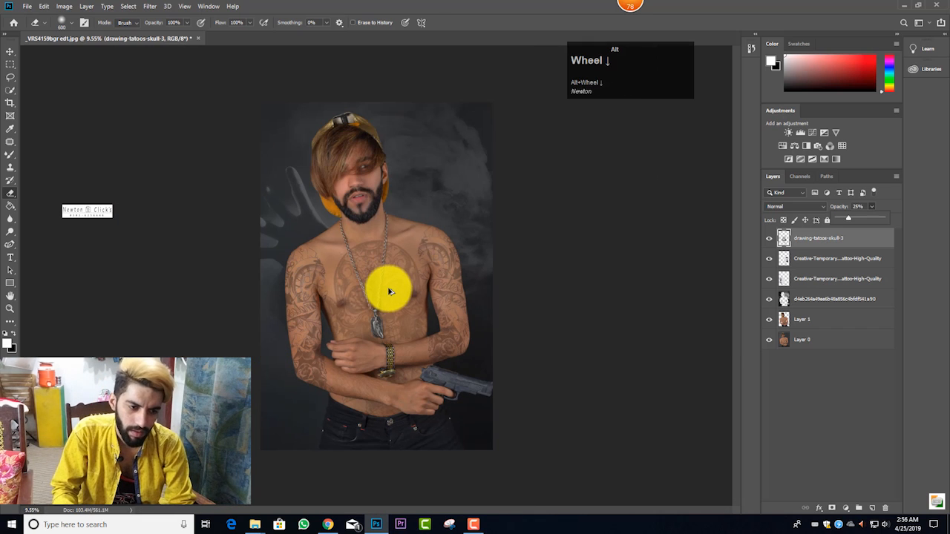
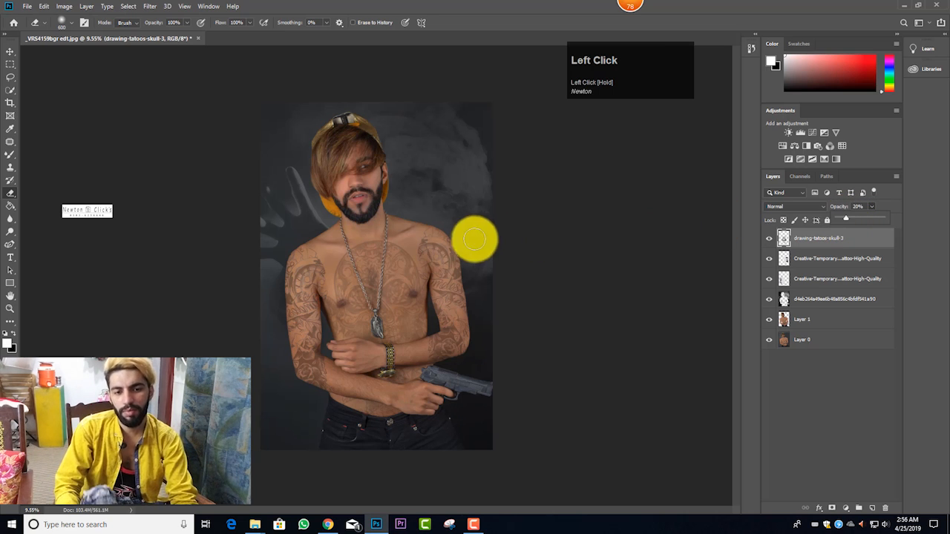
Step: Lower the opacity of both Creative-Temporary sleeve tattoo layers, setting the lower of the two to 28%
scroll(408, 267, "up", 2)
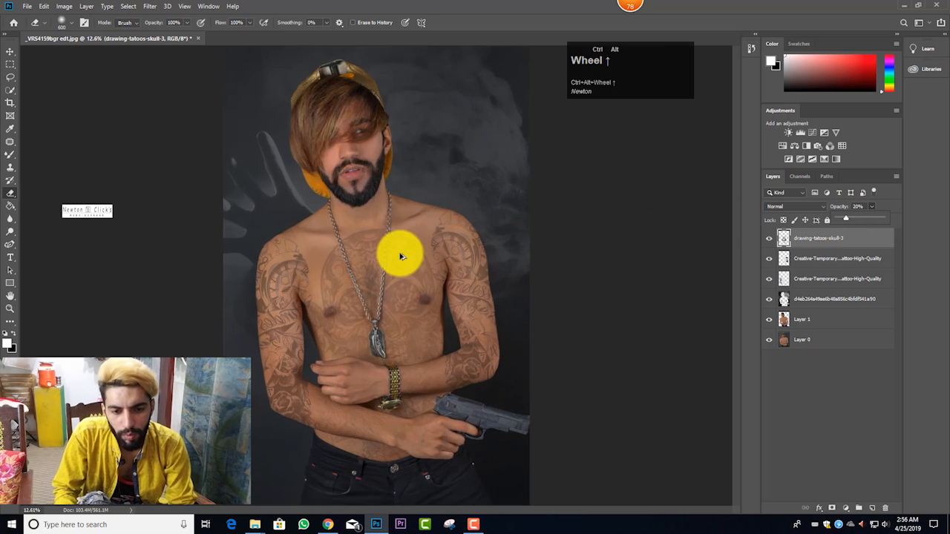
scroll(401, 256, "down", 2)
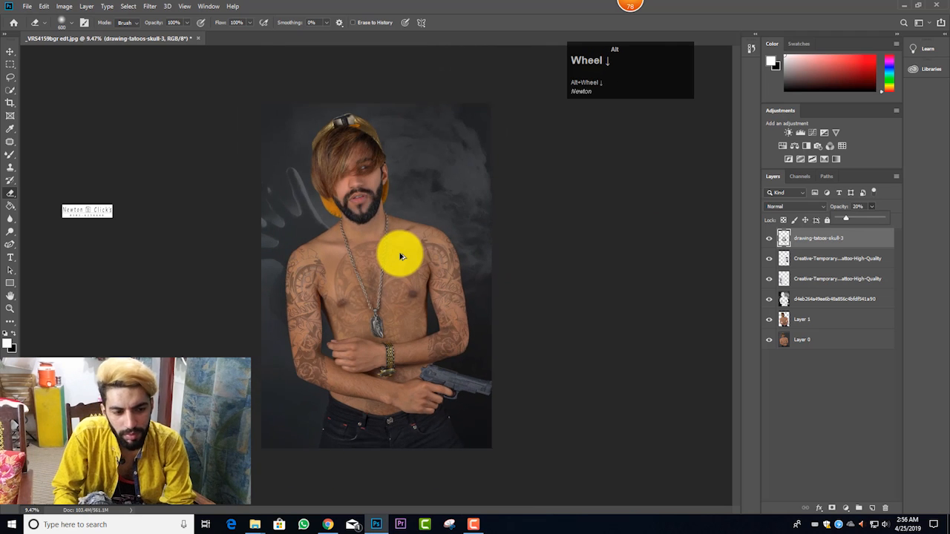
scroll(402, 252, "up", 2)
left_click(875, 278)
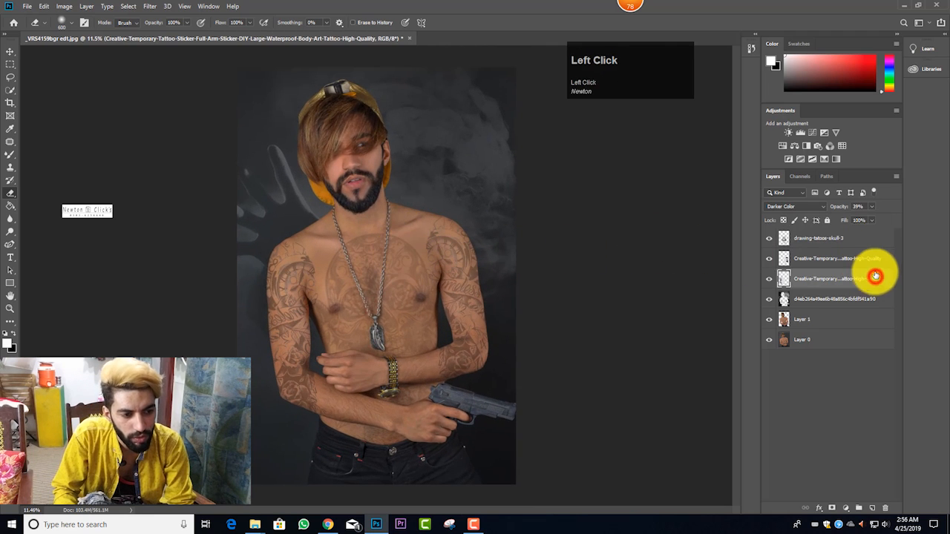
left_click(872, 260)
left_click(872, 206)
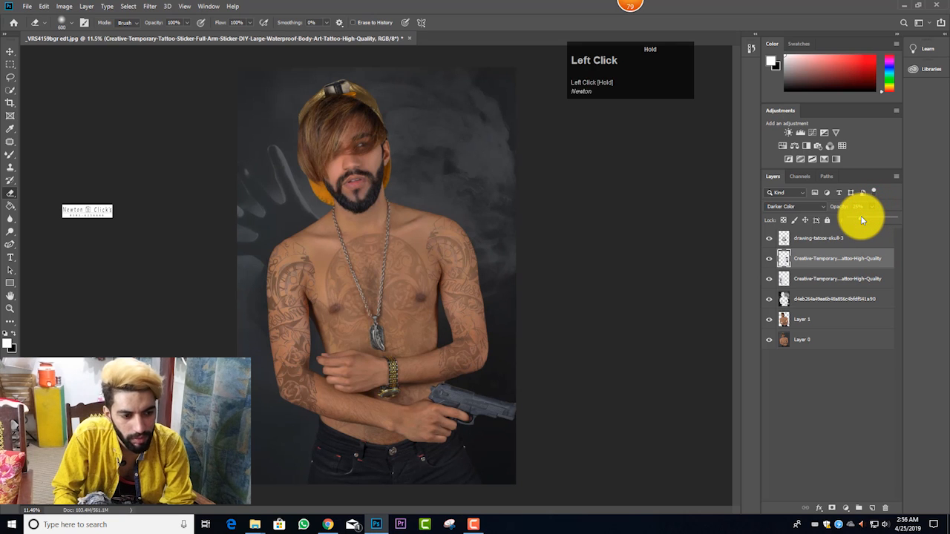
left_click(868, 278)
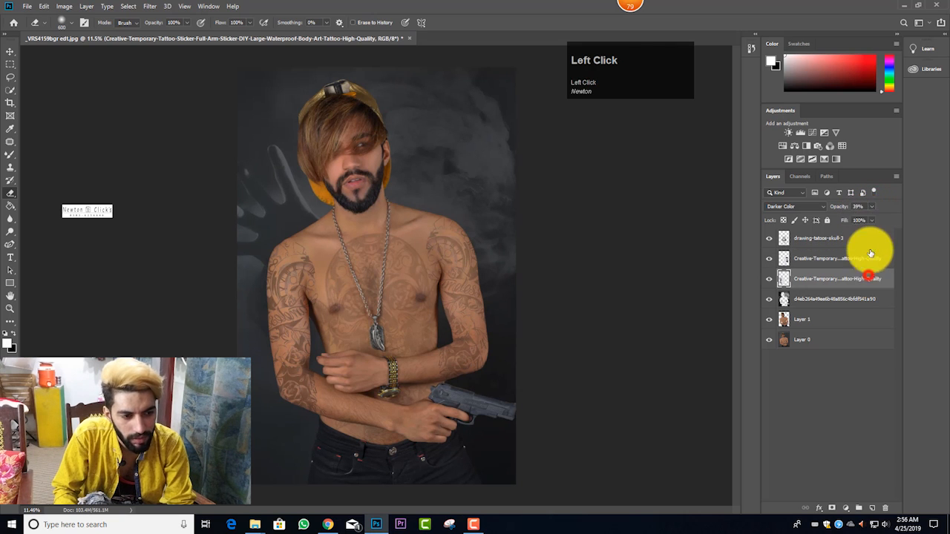
left_click(870, 205)
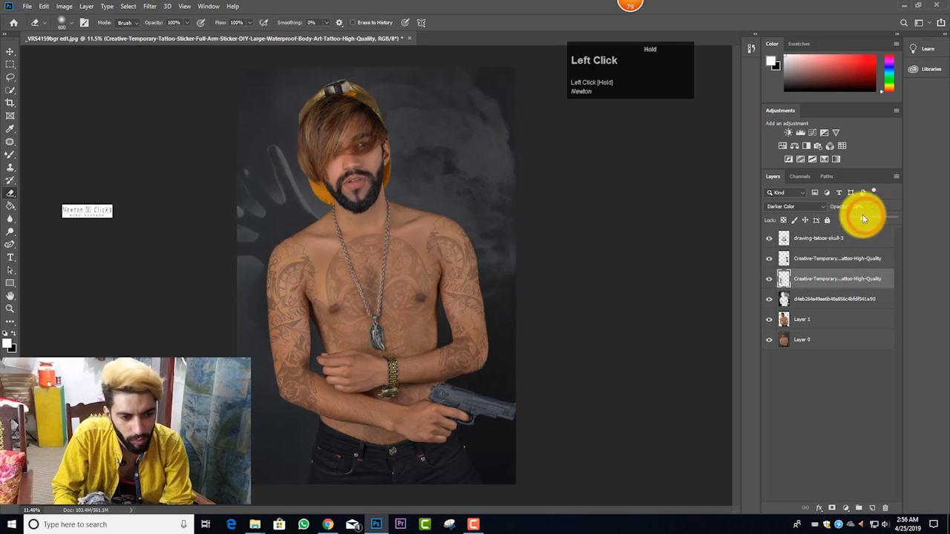
scroll(514, 339, "down", 1)
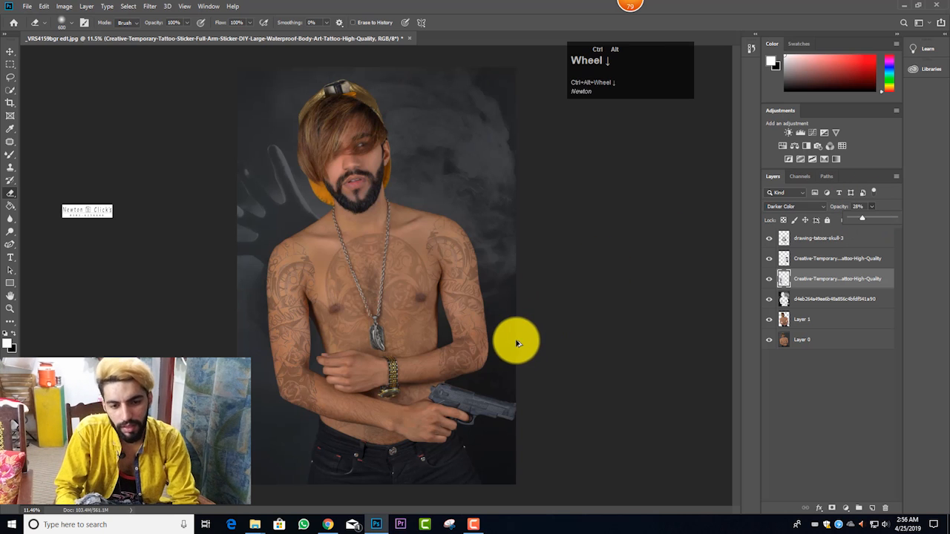
scroll(441, 376, "up", 2)
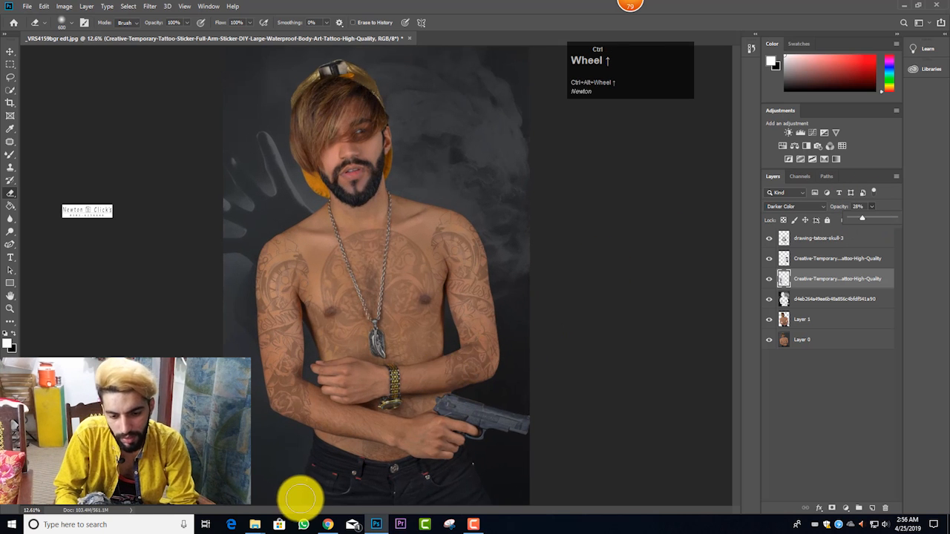
Step: Place the Goth-Tattoo-PNG-Image-Transparent-Background image from the 9.0 folder into the portrait
left_click(255, 525)
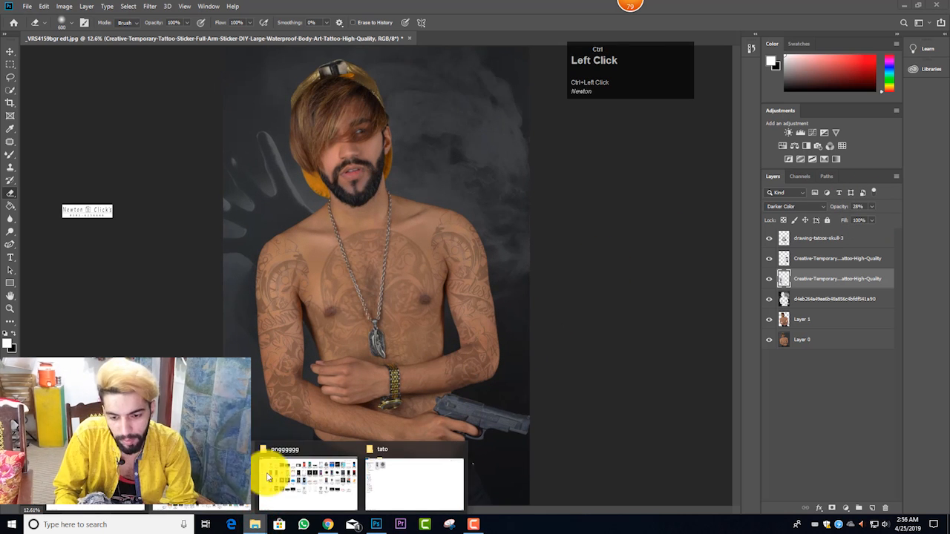
mouse_move(307, 470)
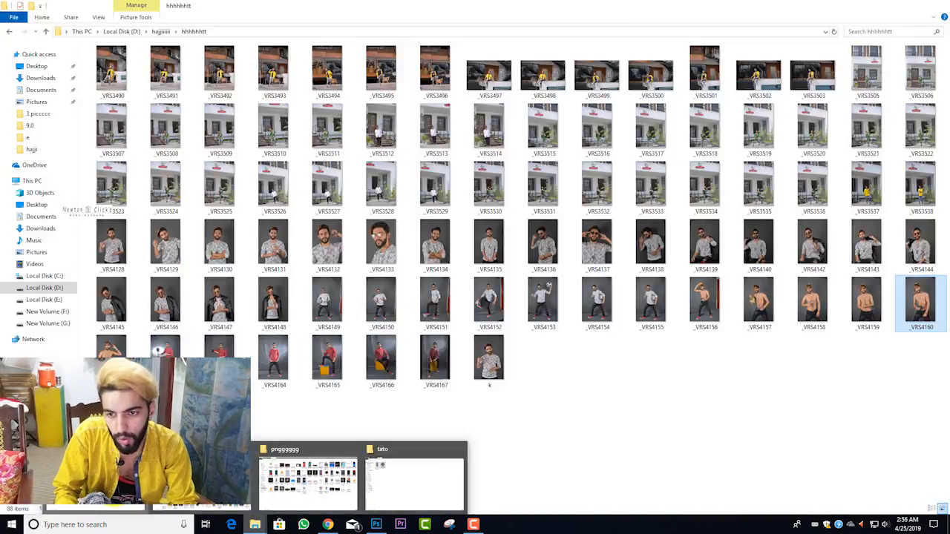
left_click(95, 479)
left_click(30, 115)
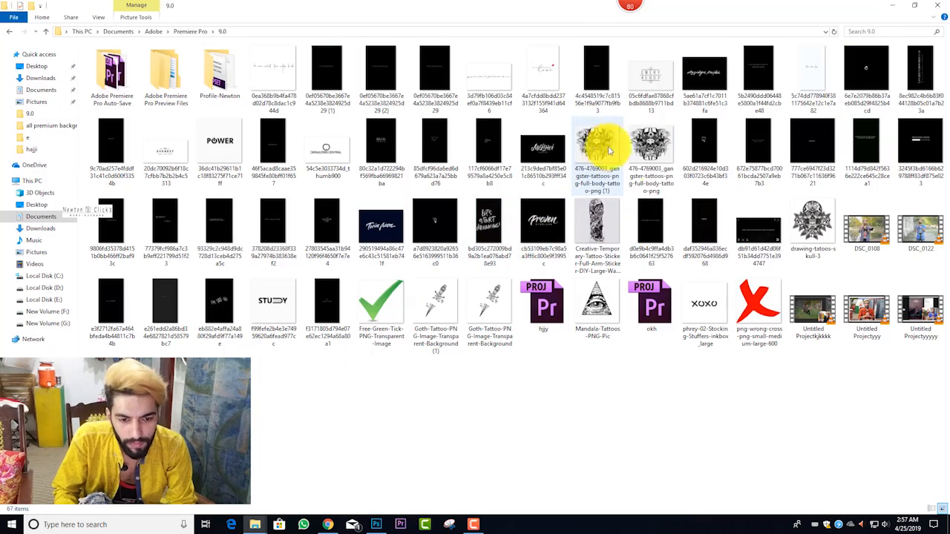
left_click(495, 318, "ctrl")
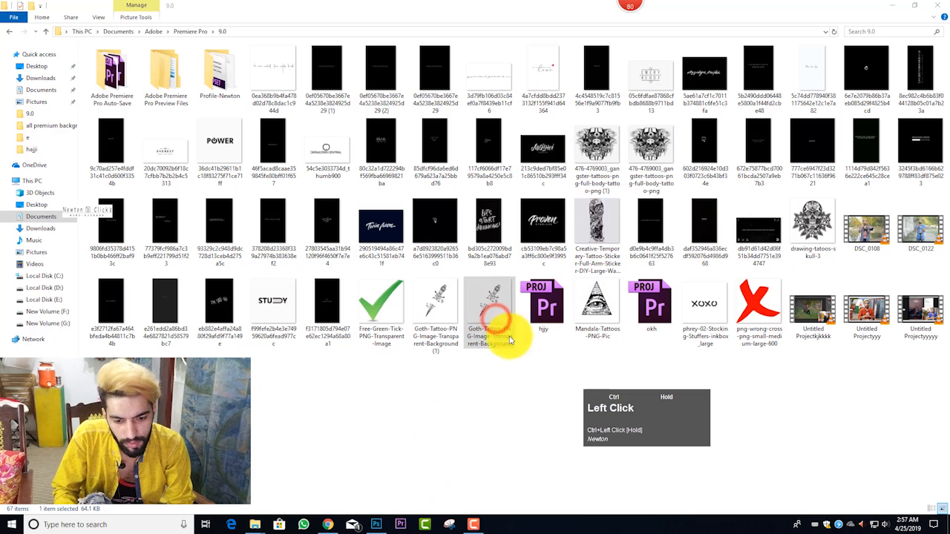
left_click_drag(494, 328, 409, 314)
Step: Scale the Goth tattoo to about 321%, rotate it about 70° and position it over the forearm and hand holding the pistol
left_click_drag(396, 247, 442, 181)
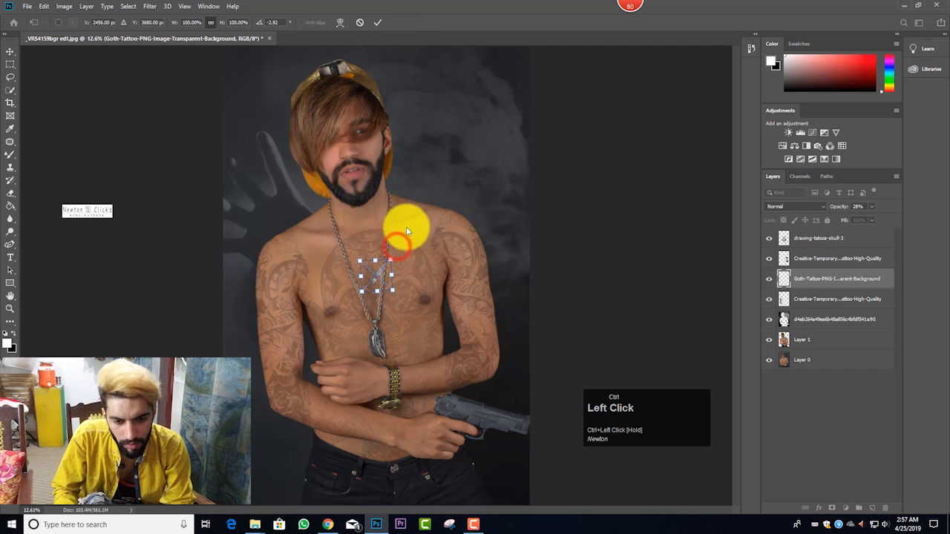
left_click_drag(391, 260, 399, 405)
left_click_drag(452, 354, 483, 450)
left_click_drag(411, 413, 416, 434)
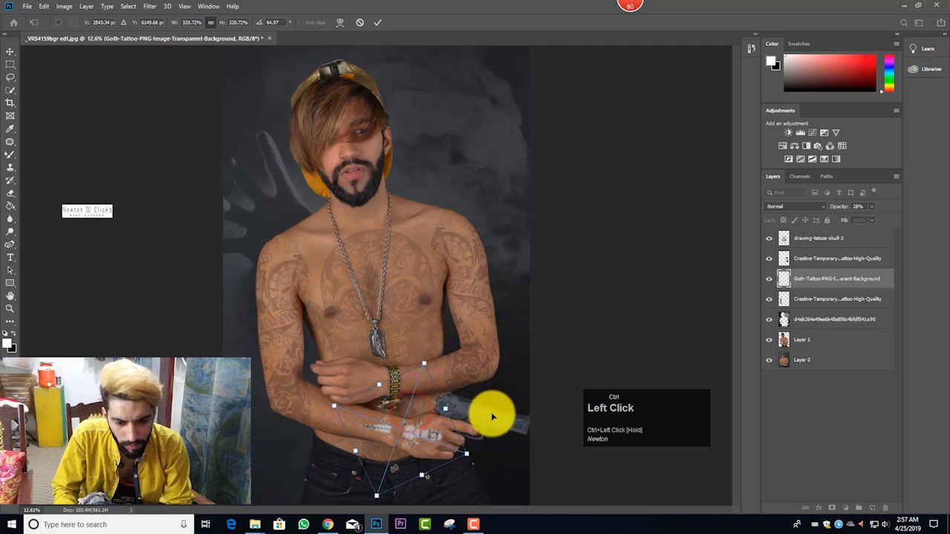
left_click_drag(489, 413, 495, 449)
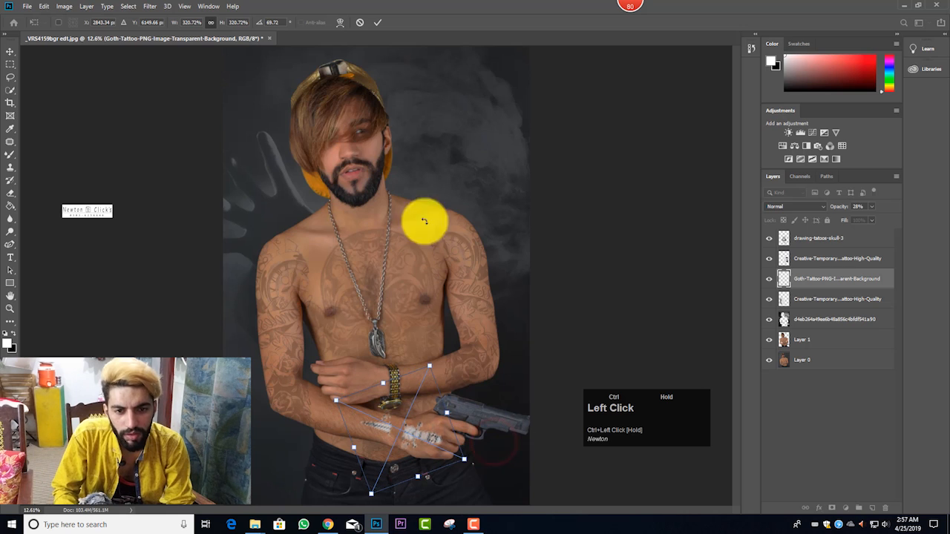
left_click(374, 23)
Step: Set the Goth tattoo layer to Multiply at 35% opacity and rasterize it
key("e")
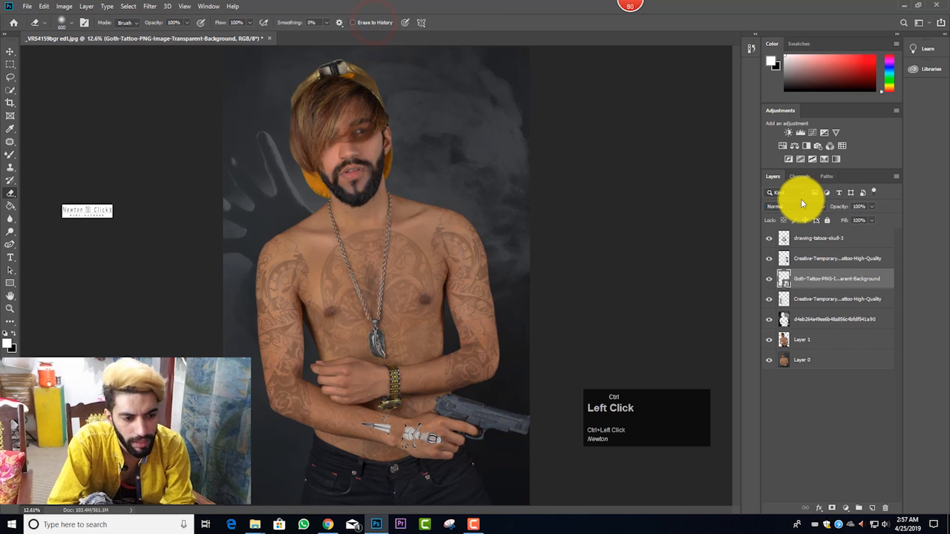
left_click(800, 202)
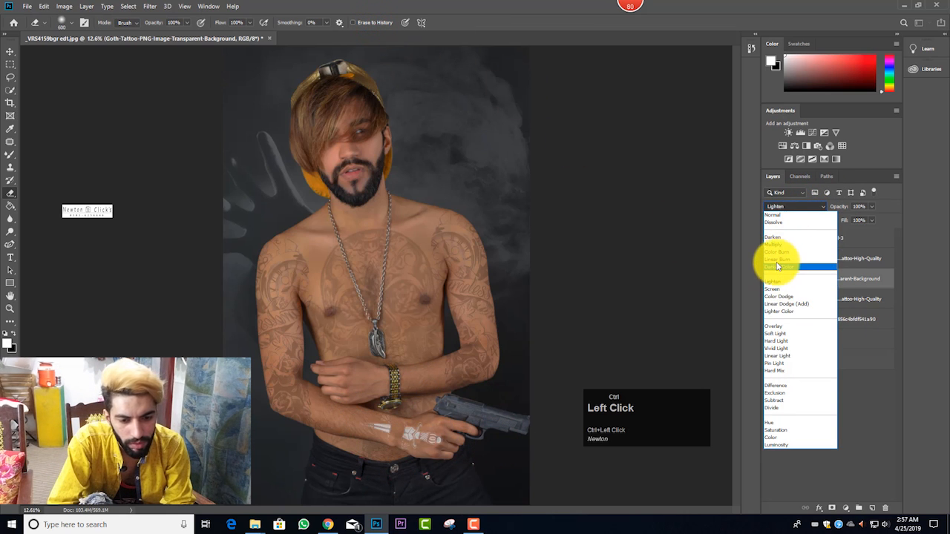
left_click(777, 248)
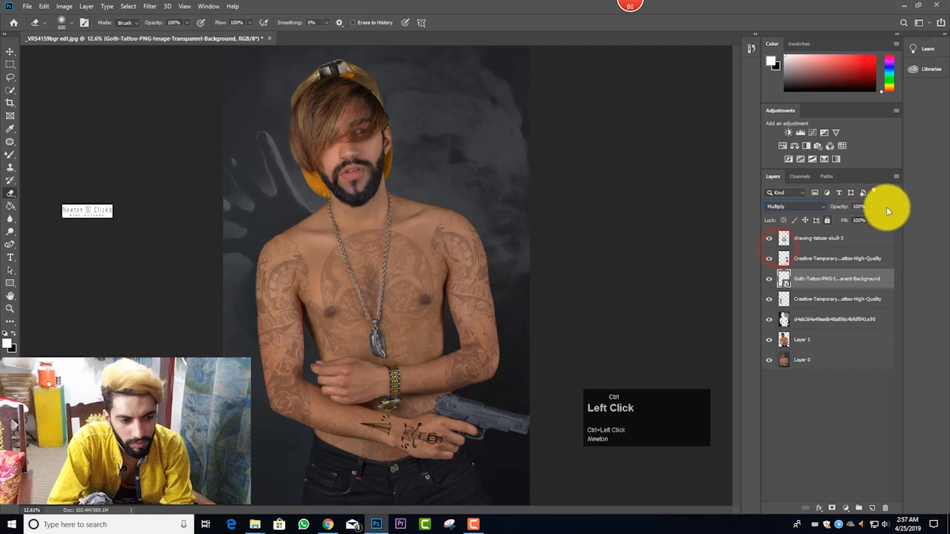
left_click_drag(849, 219, 842, 218)
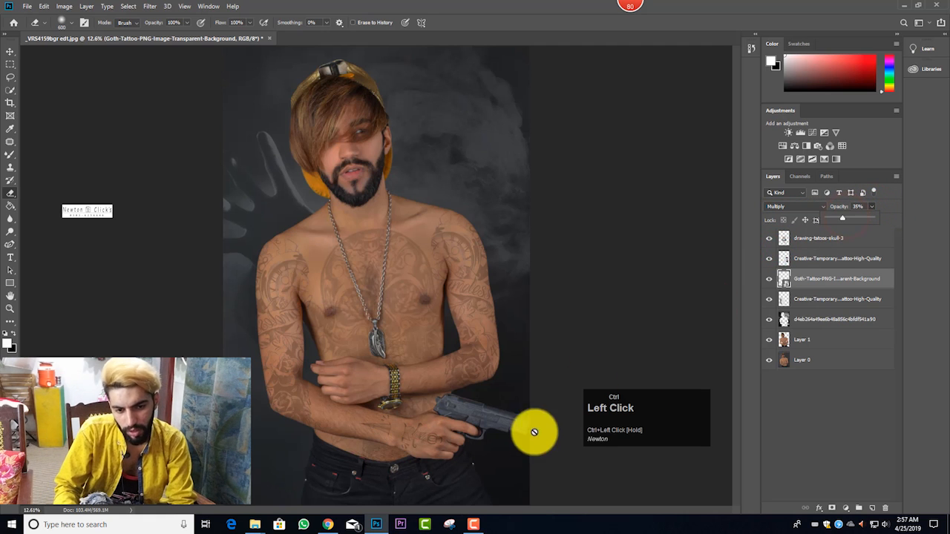
left_click(451, 275)
left_click(474, 199)
Step: Fine-tune the Goth tattoo's placement on the pistol-holding forearm and hand, moving it slightly upward
scroll(437, 202, "down", 3)
scroll(436, 203, "up", 2)
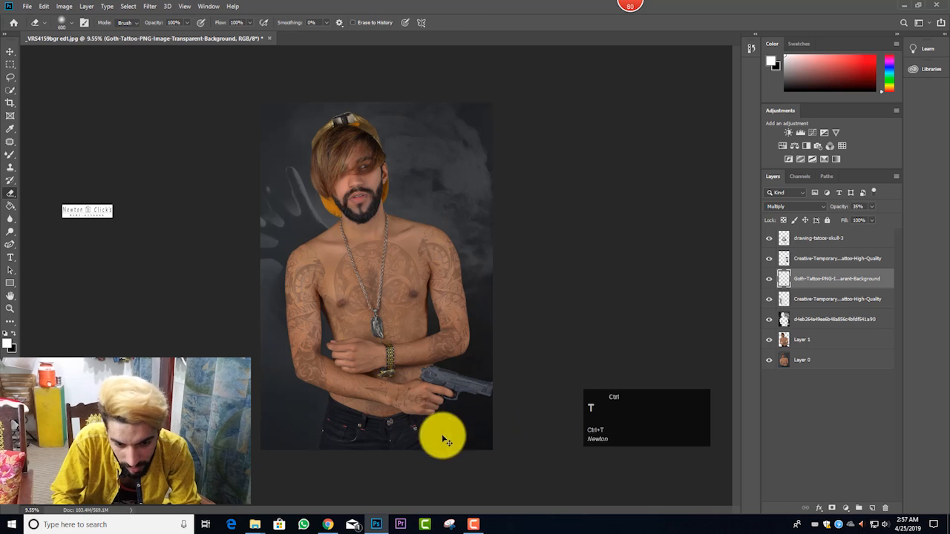
key("ctrl+t")
left_click_drag(414, 394, 411, 397)
key("ctrl+space")
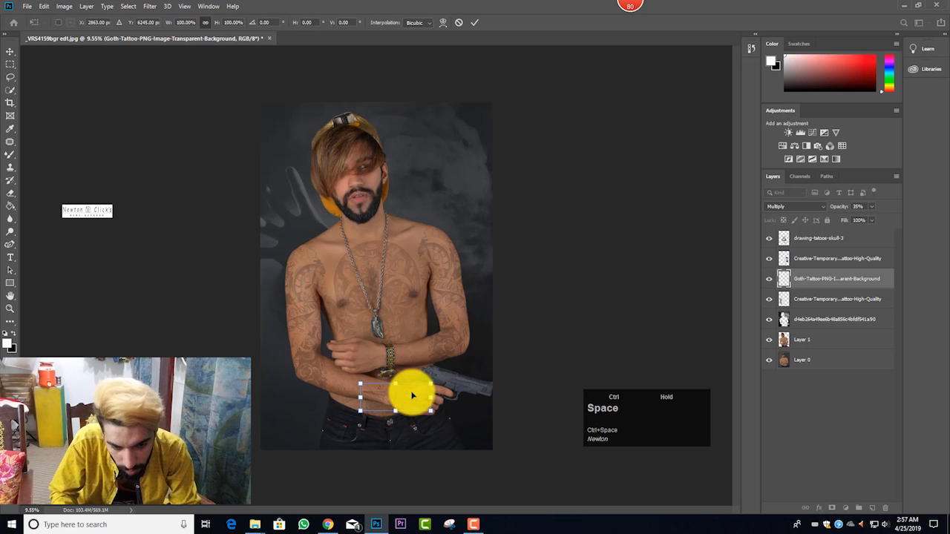
left_click(475, 22, "ctrl")
scroll(438, 388, "up", 2)
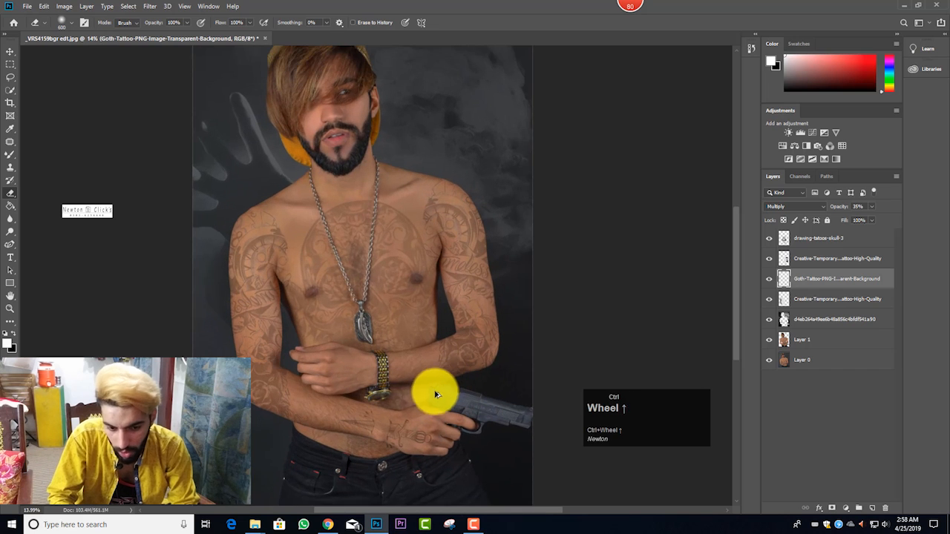
key("ctrl+t")
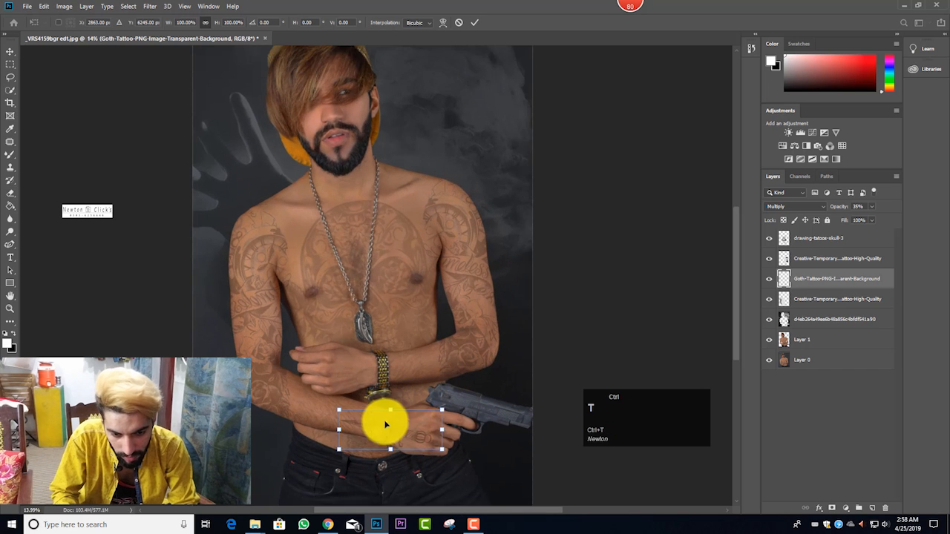
left_click_drag(382, 419, 380, 417)
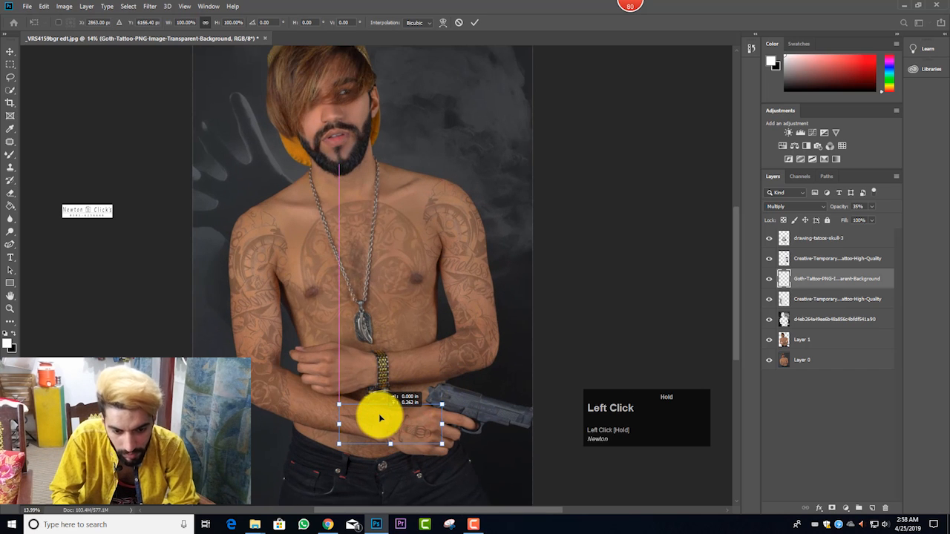
left_click(474, 22)
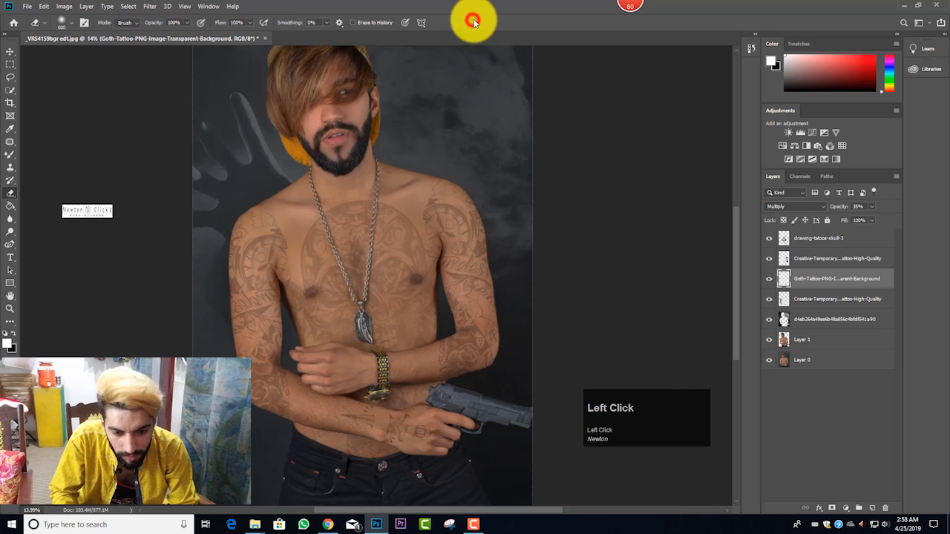
scroll(448, 196, "down", 1)
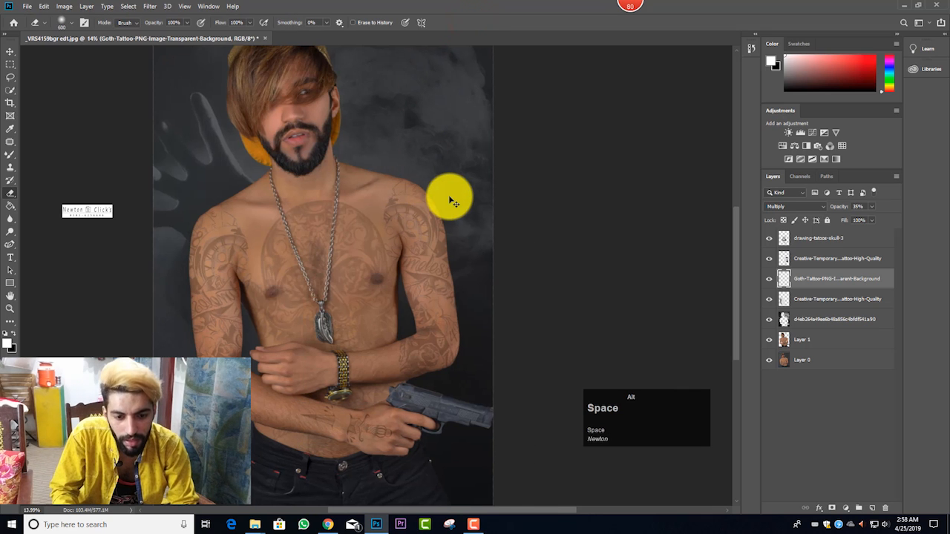
scroll(449, 199, "down", 3)
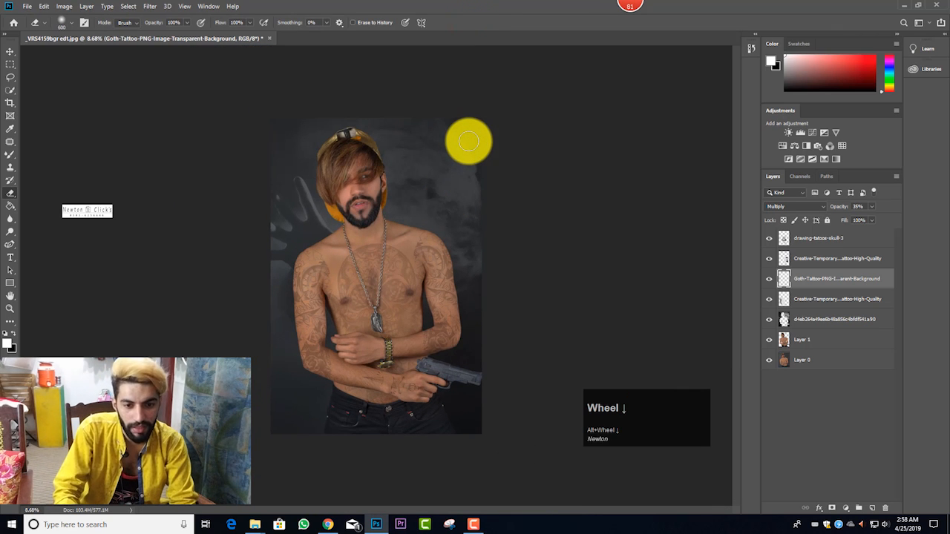
key("shift+e")
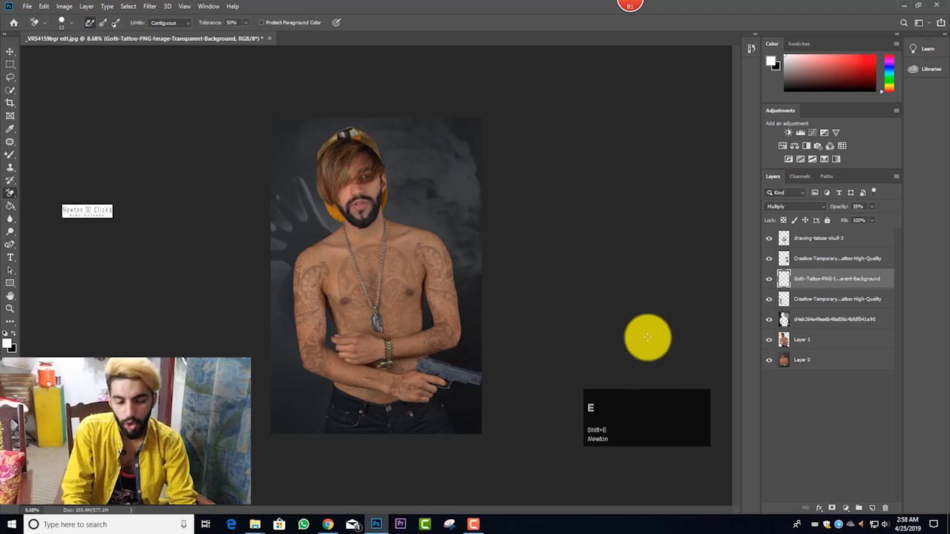
key("ctrl+shift+a")
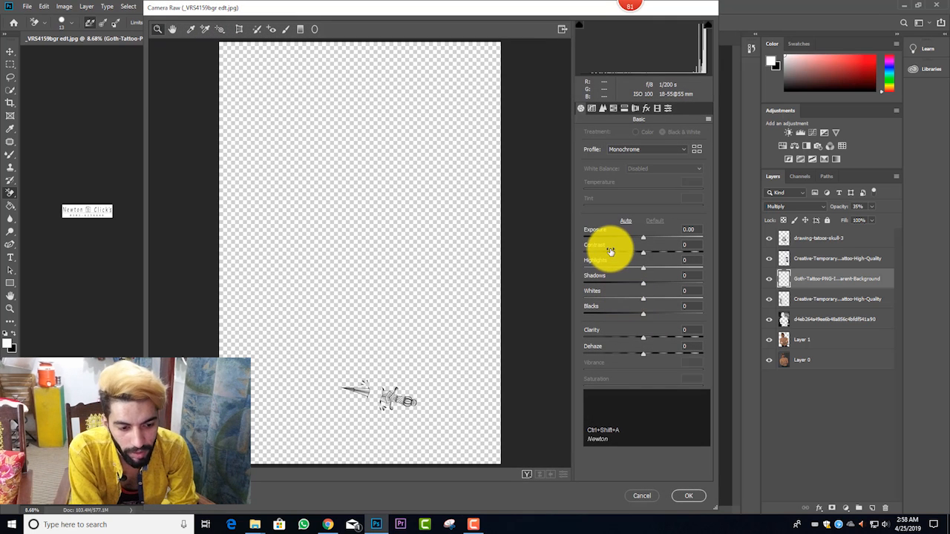
left_click(688, 496)
Step: Merge all visible layers into one and open the Camera Raw Filter on the merged portrait
key("ctrl+shift+e")
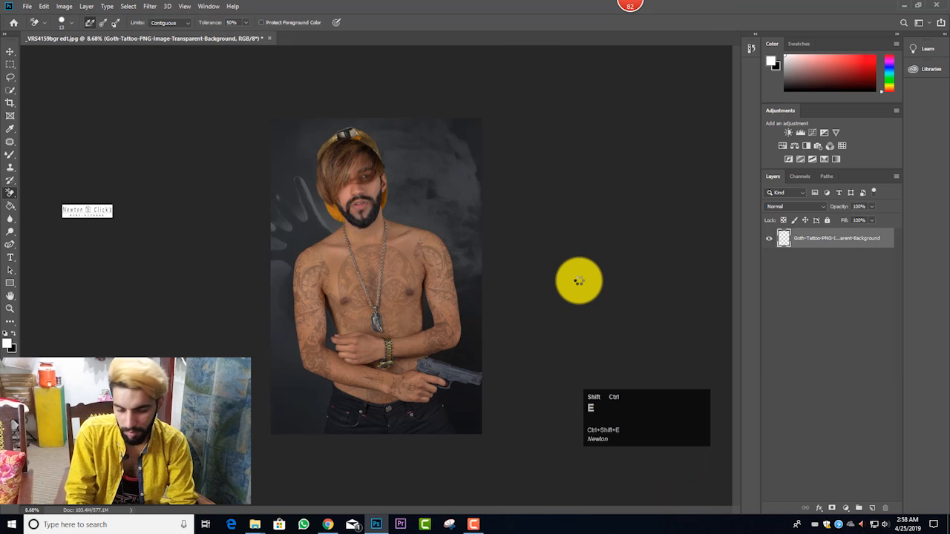
key("ctrl+shift+a")
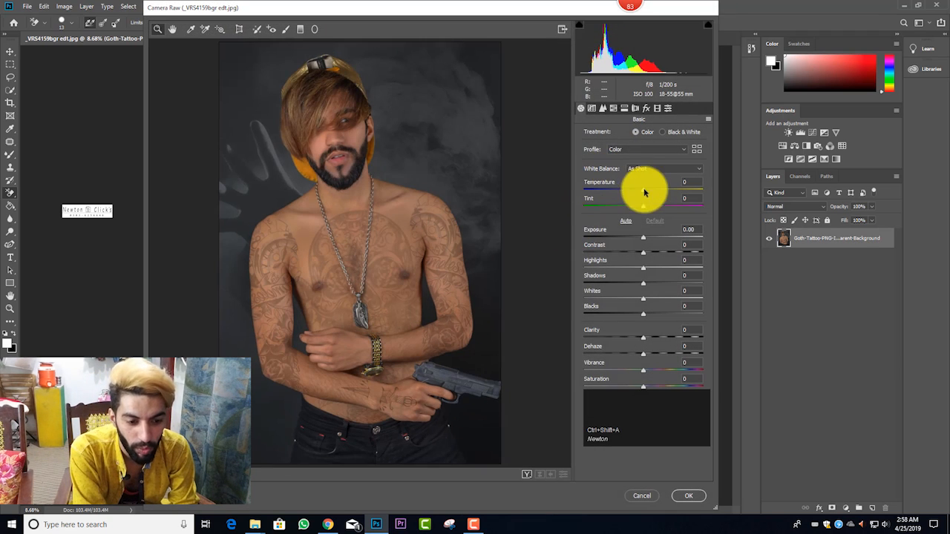
left_click_drag(641, 413, 82, 231)
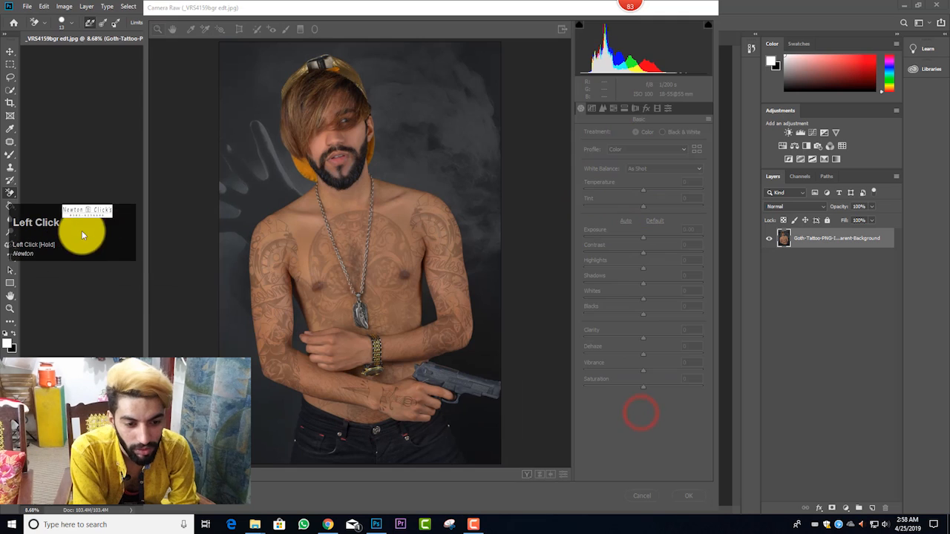
left_click(619, 405)
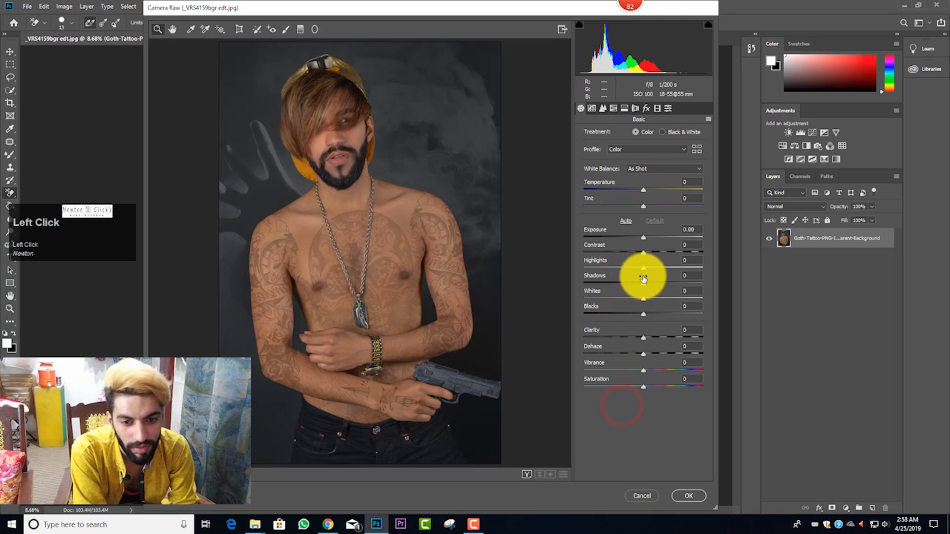
Step: Set Highlights to -70, Shadows to +30 and Contrast to +7 in the Basic adjustments, and raise Clarity to about +4
left_click_drag(643, 268, 661, 285)
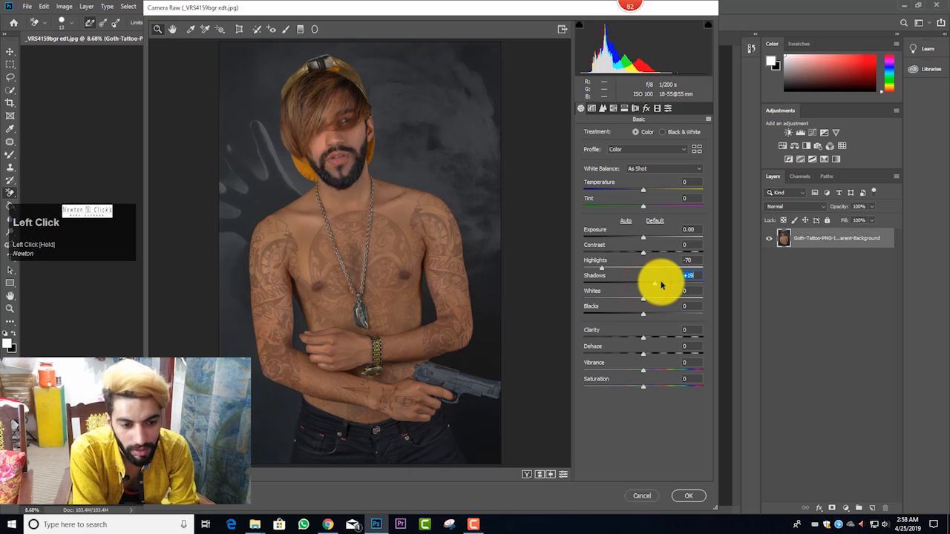
left_click_drag(642, 253, 647, 256)
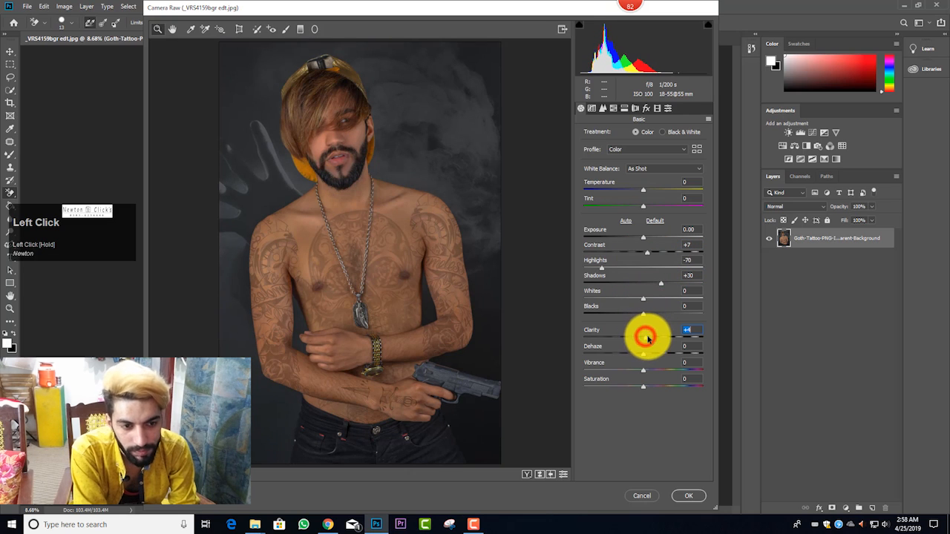
left_click_drag(647, 338, 647, 337)
Step: Split-tone the highlights with hue 83 and saturation 22, keep shadow toning at 0, set Balance to -7 and apply the filter
left_click(624, 109)
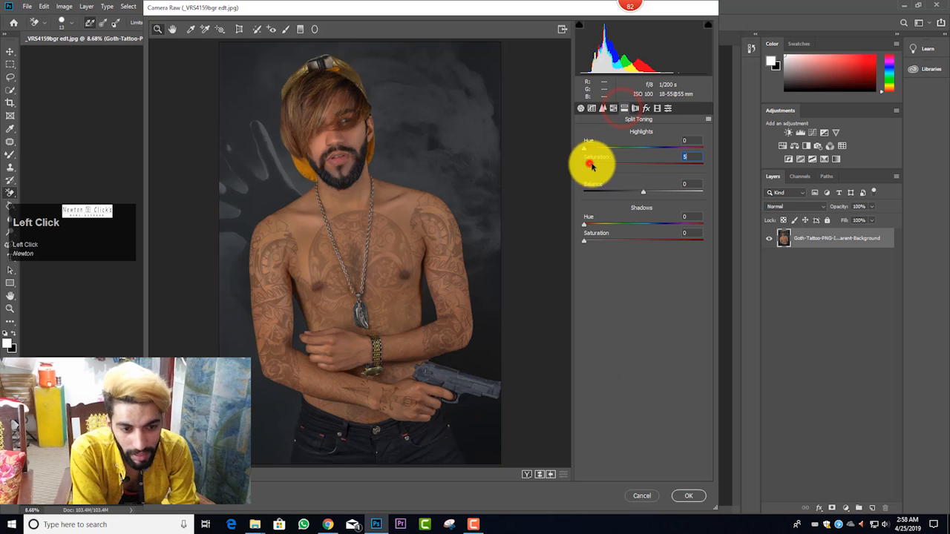
left_click_drag(591, 166, 613, 152)
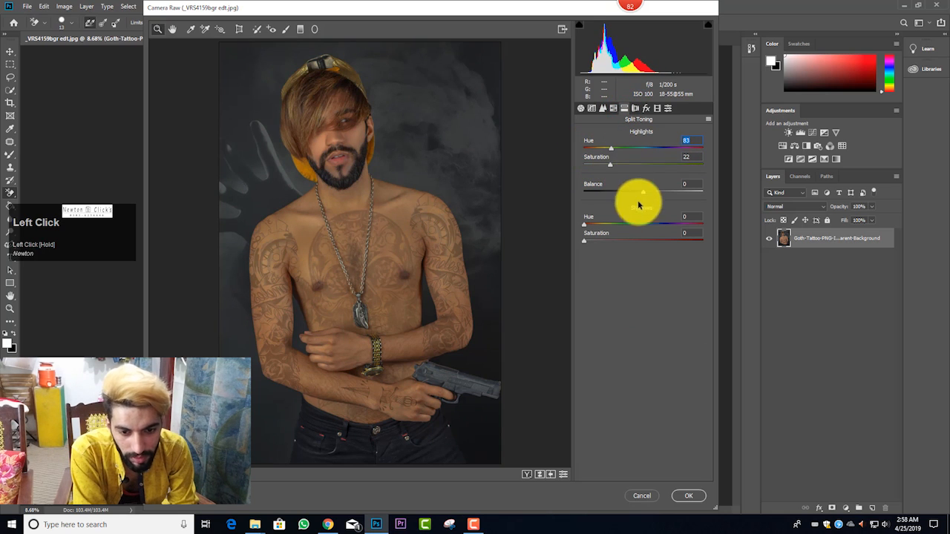
mouse_move(592, 239)
left_mouse_down()
mouse_move(649, 224)
mouse_move(576, 228)
left_mouse_up()
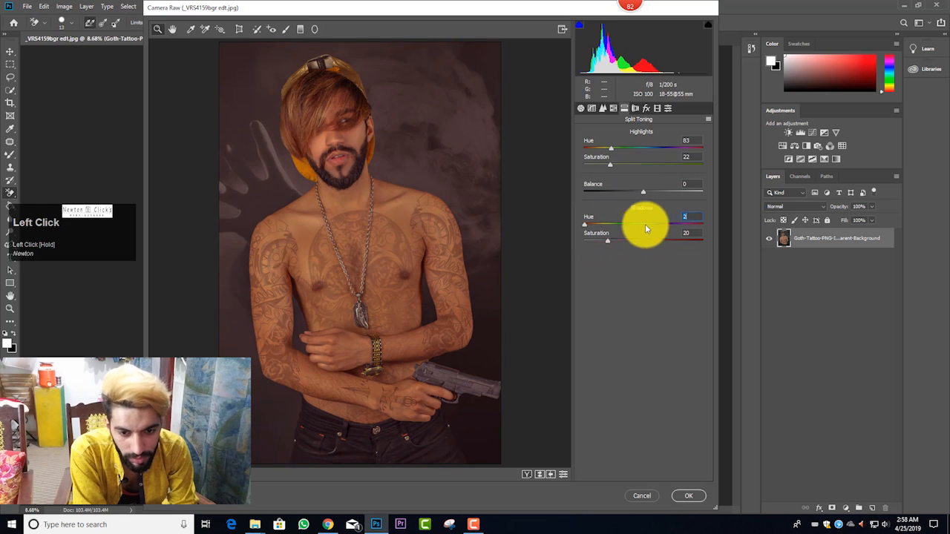
left_click_drag(678, 224, 562, 239)
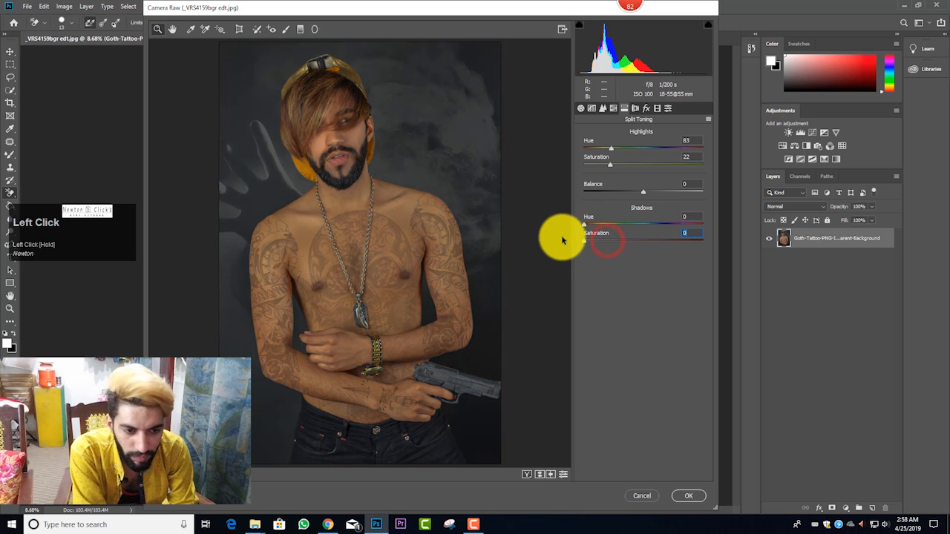
mouse_move(642, 191)
left_mouse_down()
mouse_move(661, 195)
mouse_move(614, 194)
mouse_move(691, 191)
mouse_move(600, 194)
mouse_move(641, 195)
left_mouse_up()
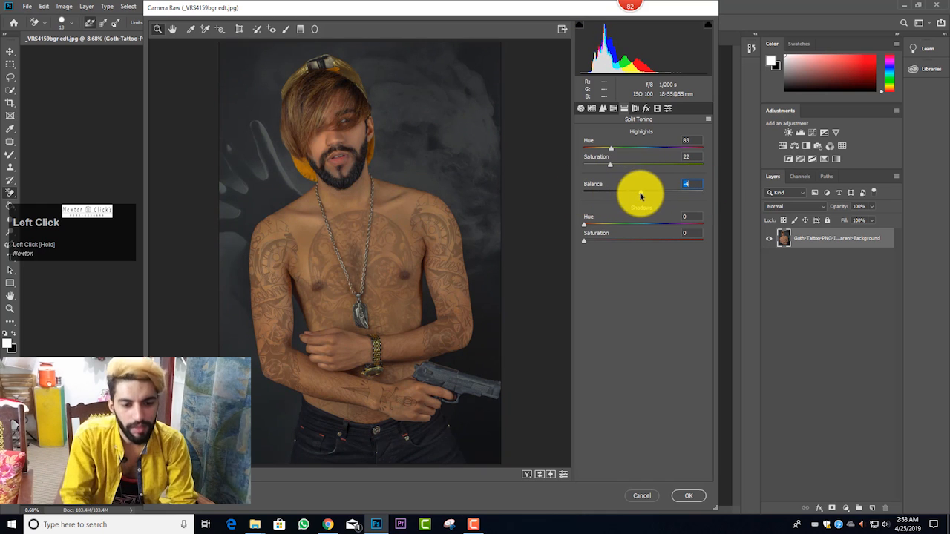
left_click(689, 495)
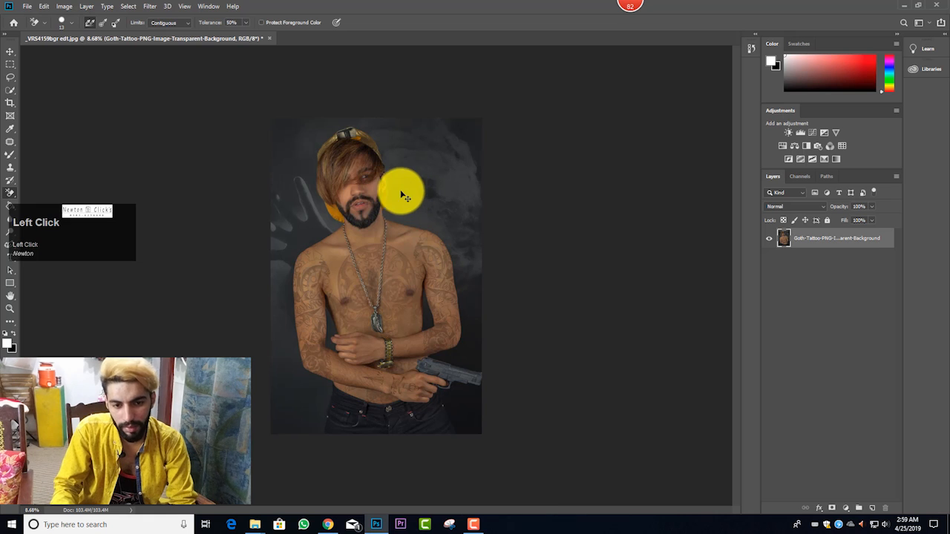
Step: Add a Selective Color adjustment layer and set the Reds to Cyan -2, Magenta -5 and Yellow +8, with slightly more Black
scroll(357, 187, "up", 5)
scroll(354, 186, "down", 3)
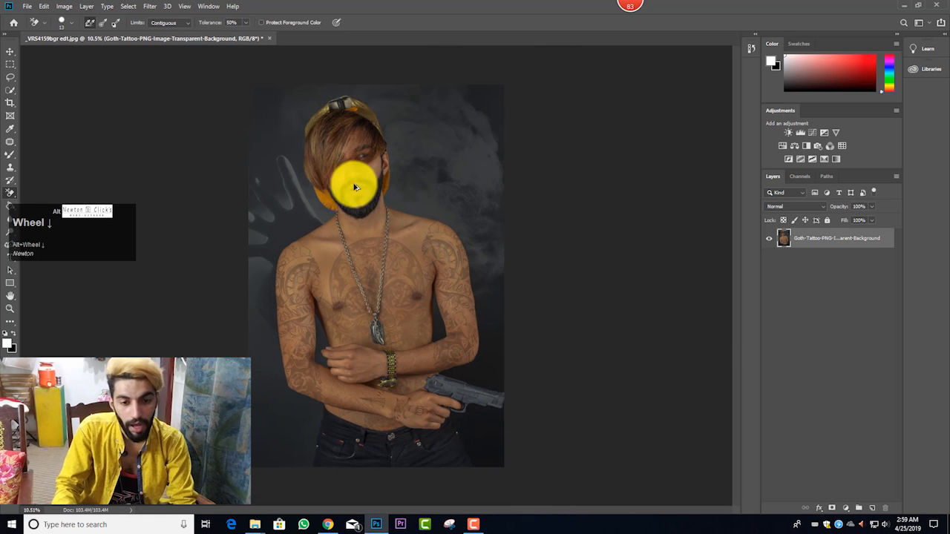
left_click(848, 507)
left_click(864, 463)
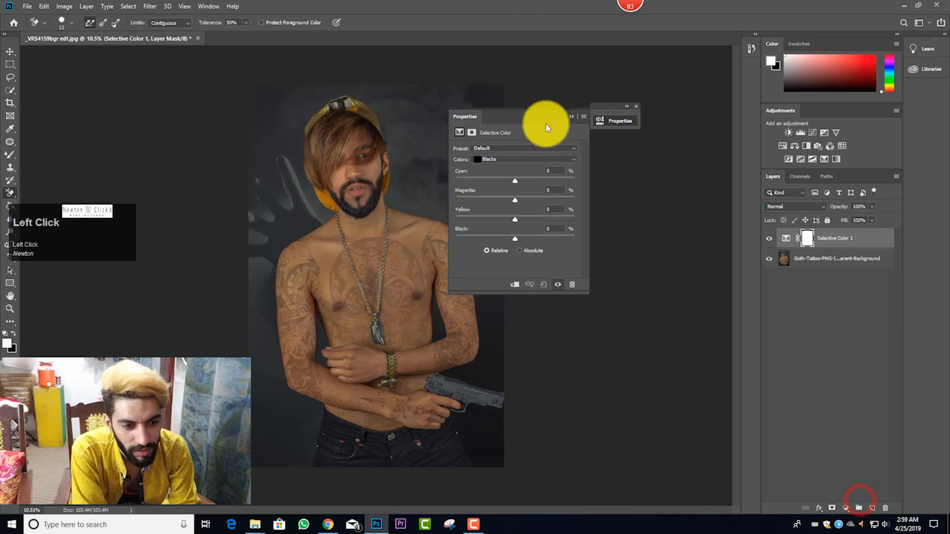
left_click_drag(545, 127, 700, 133)
left_click(683, 165)
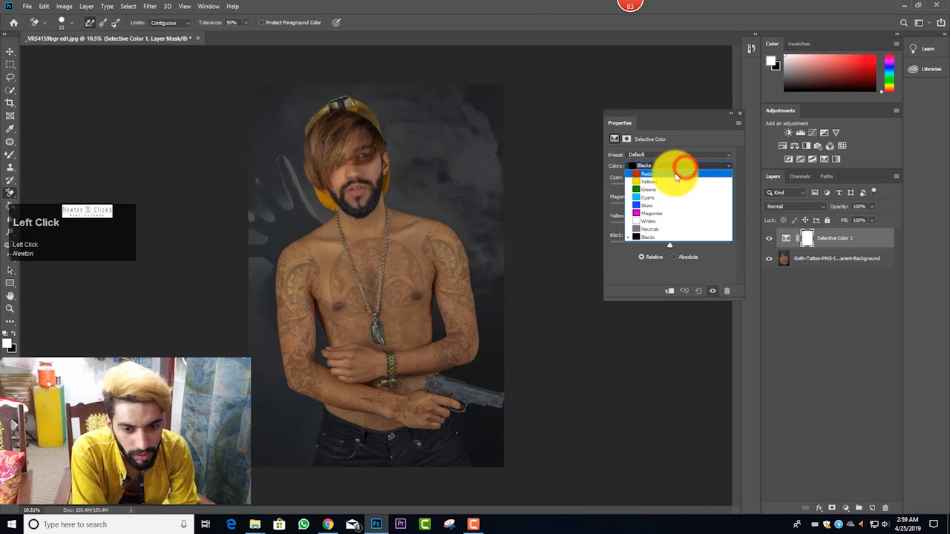
left_click(676, 174)
left_click_drag(666, 183, 711, 181)
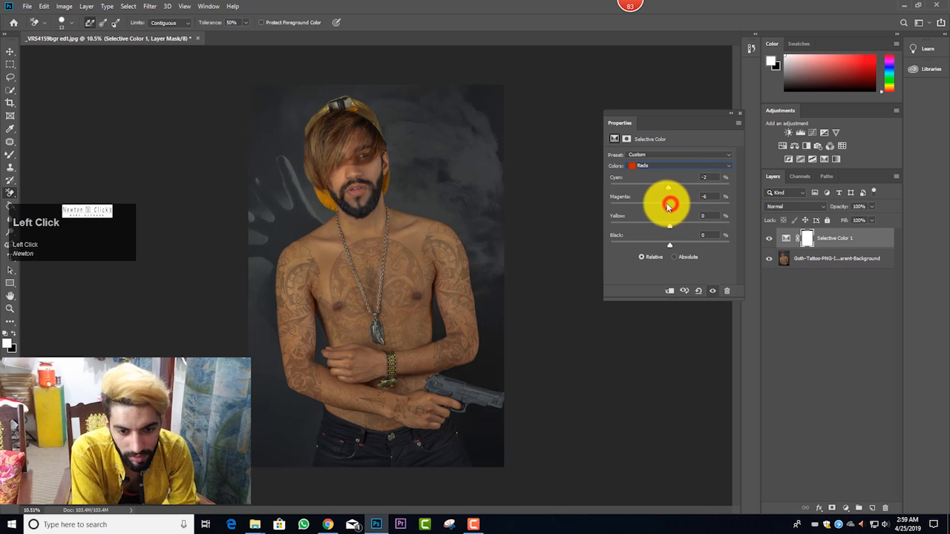
left_click_drag(667, 207, 663, 243)
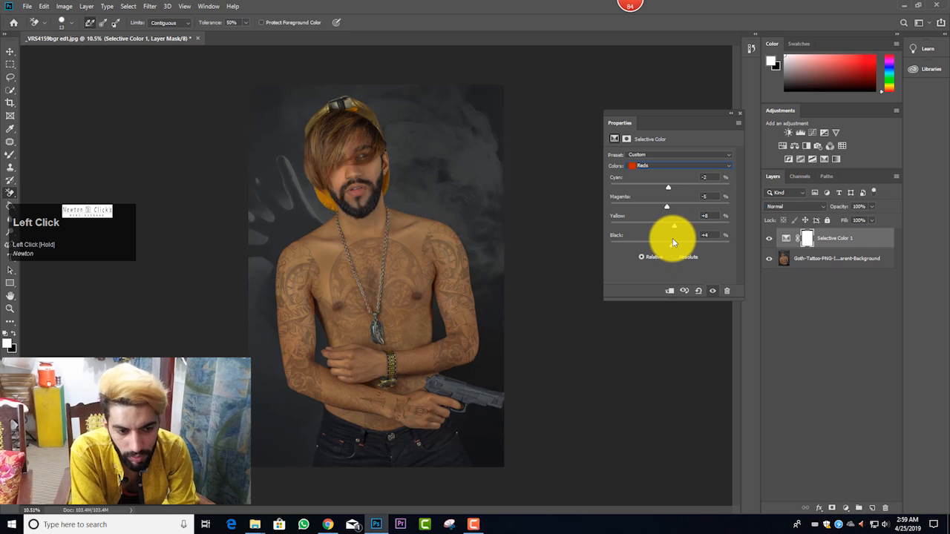
Step: Set the Yellows to Magenta -7, Yellow -9 and Black +15 with reduced Cyan, and the Whites to Cyan +28
left_click(664, 165)
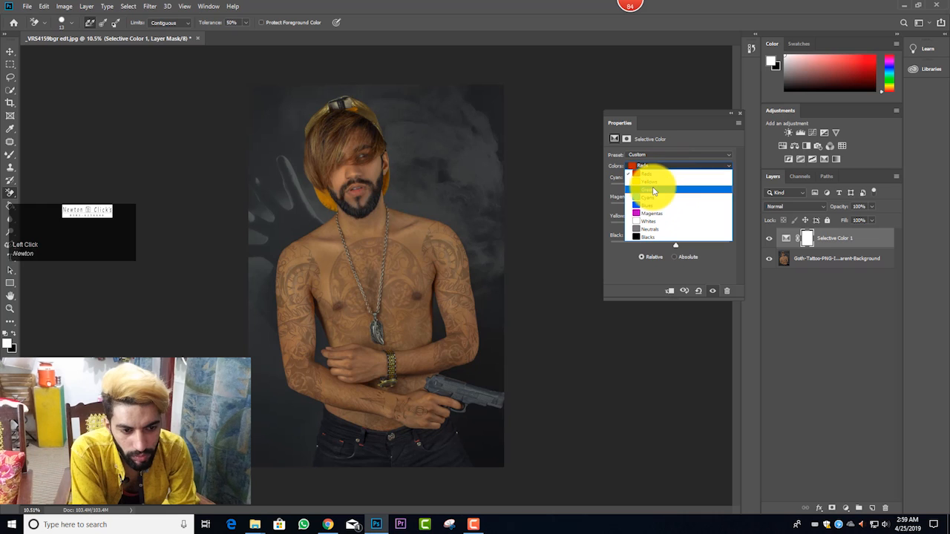
left_click(651, 181)
left_click_drag(664, 186, 677, 245)
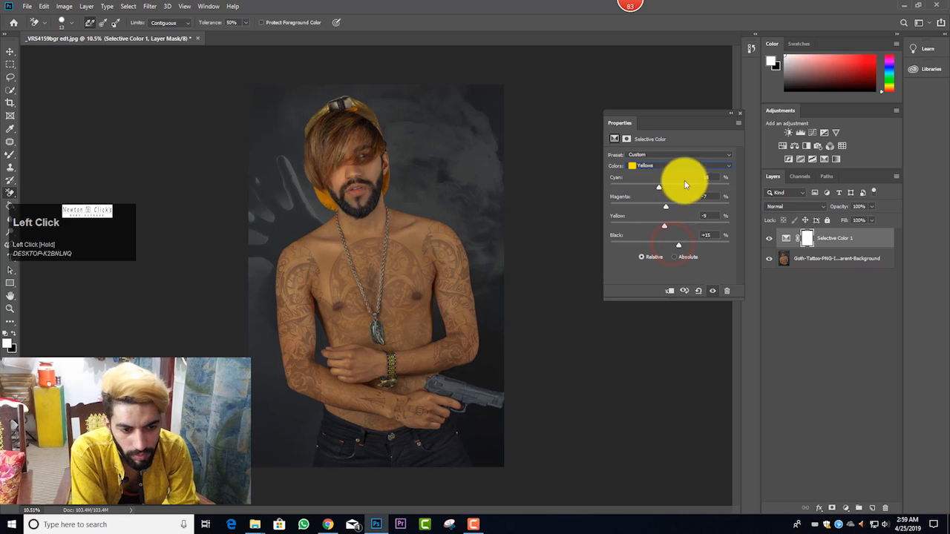
left_click(681, 166)
left_click(661, 222)
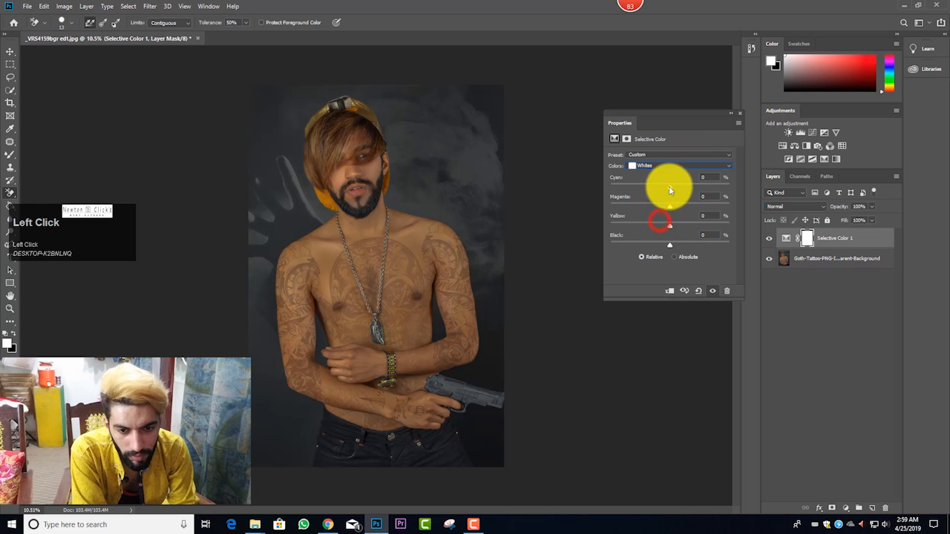
left_click_drag(667, 187, 685, 180)
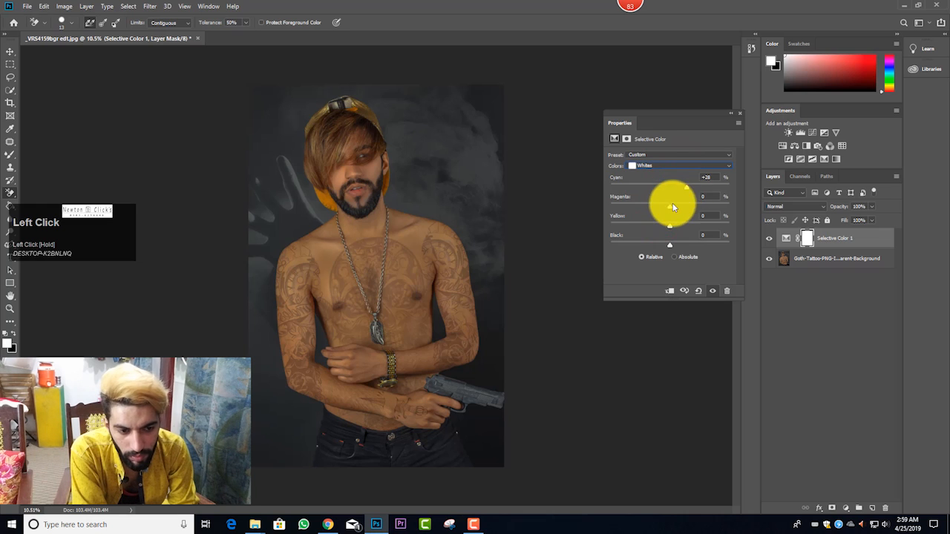
Step: Set the Neutrals of the Selective Color adjustment to Cyan -2, Magenta 0, Yellow -4 and Black +3
left_click(653, 166)
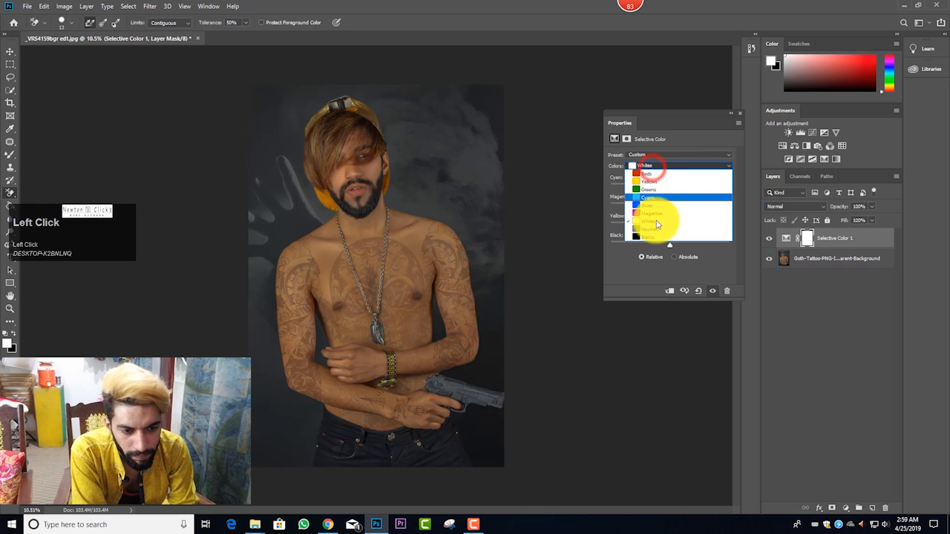
left_click(657, 229)
left_click_drag(670, 184, 669, 182)
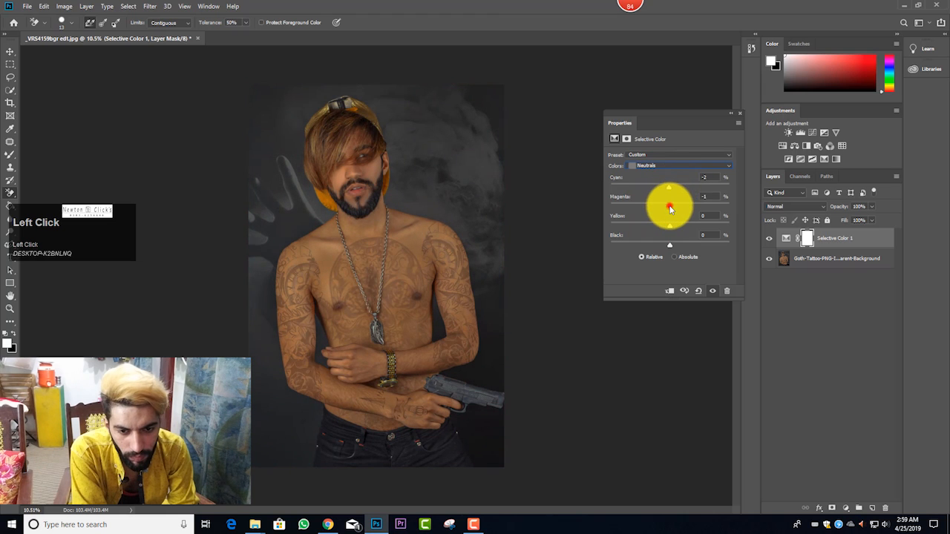
left_click(671, 209)
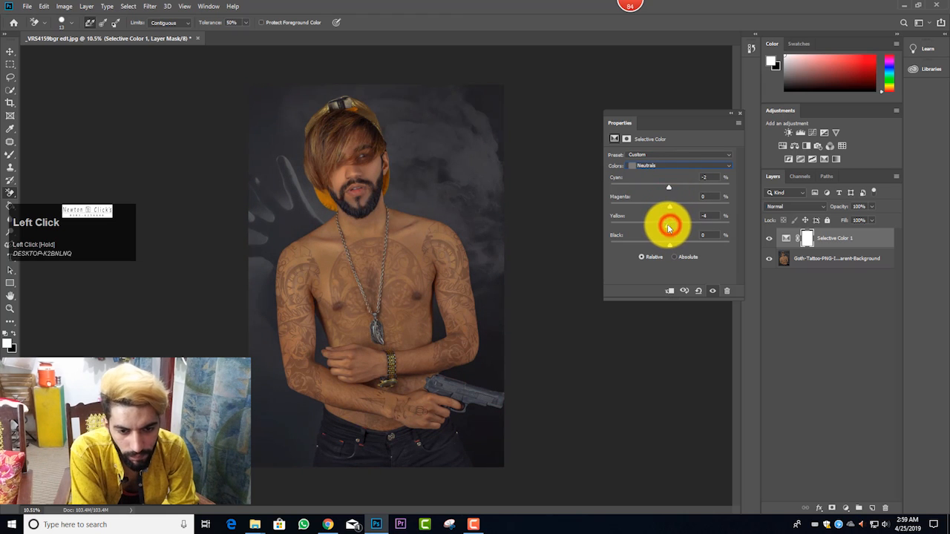
left_click(670, 247)
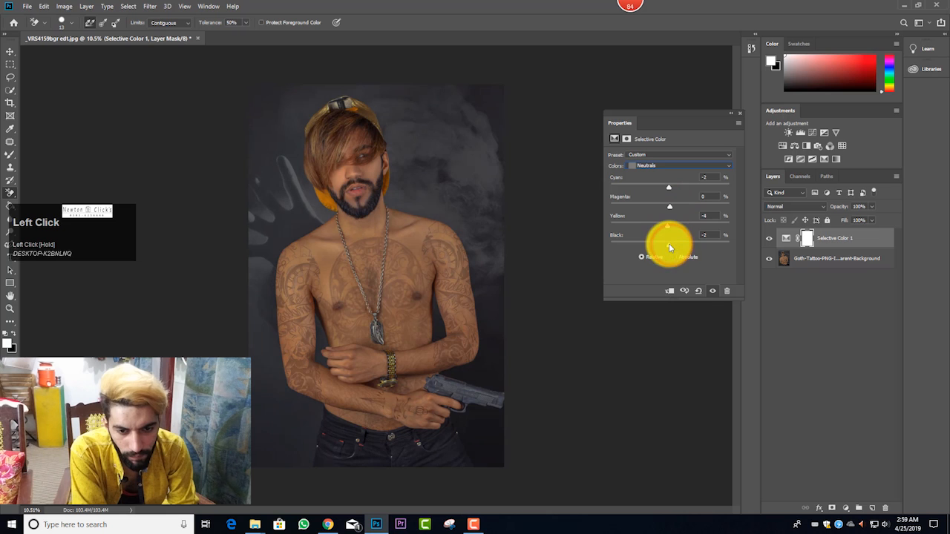
left_click_drag(668, 243, 671, 245)
Step: Close the Selective Color settings and merge the adjustment layer into the portrait layer
left_click(675, 168)
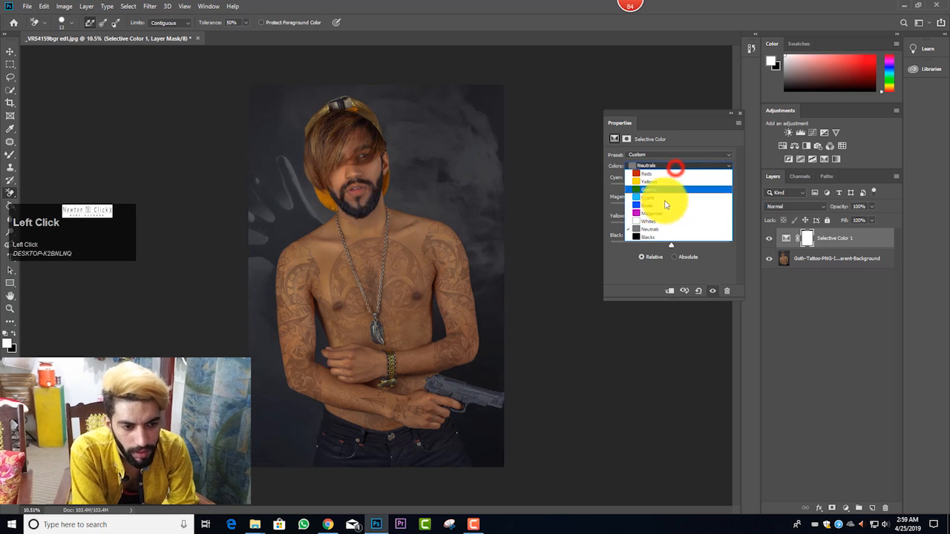
left_click(729, 115)
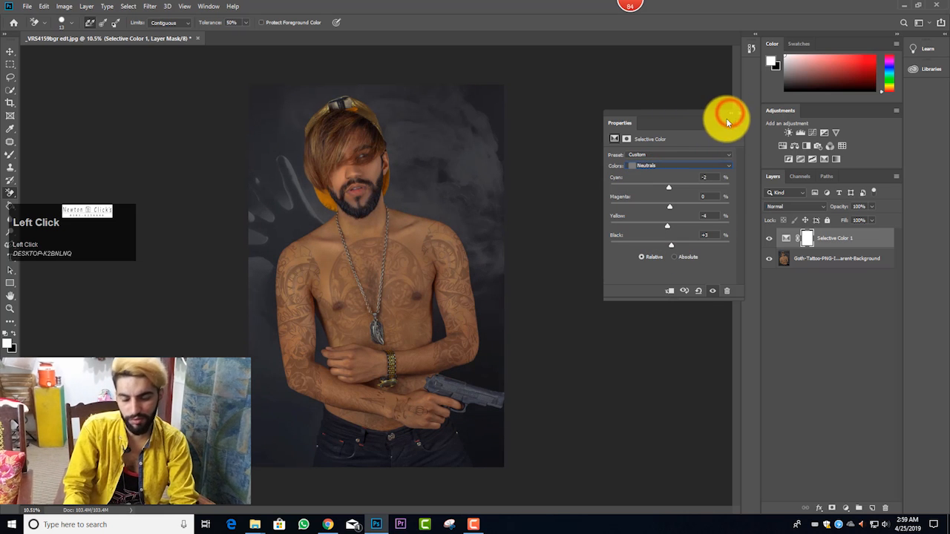
left_click(729, 115)
key("ctrl+e")
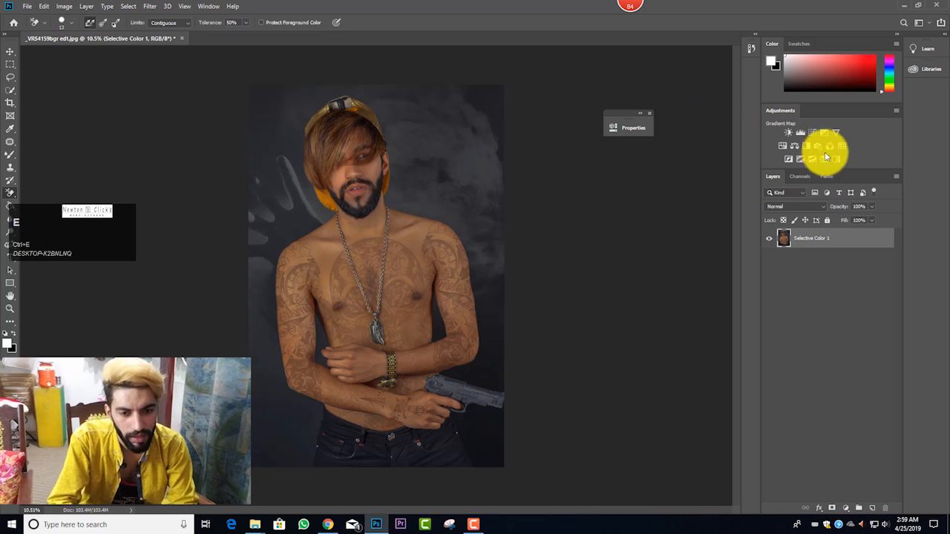
Step: Add a Curves adjustment layer and nudge the RGB curve's white and black endpoints slightly
left_click(812, 132)
left_click_drag(536, 110, 620, 126)
left_click_drag(662, 194, 667, 198)
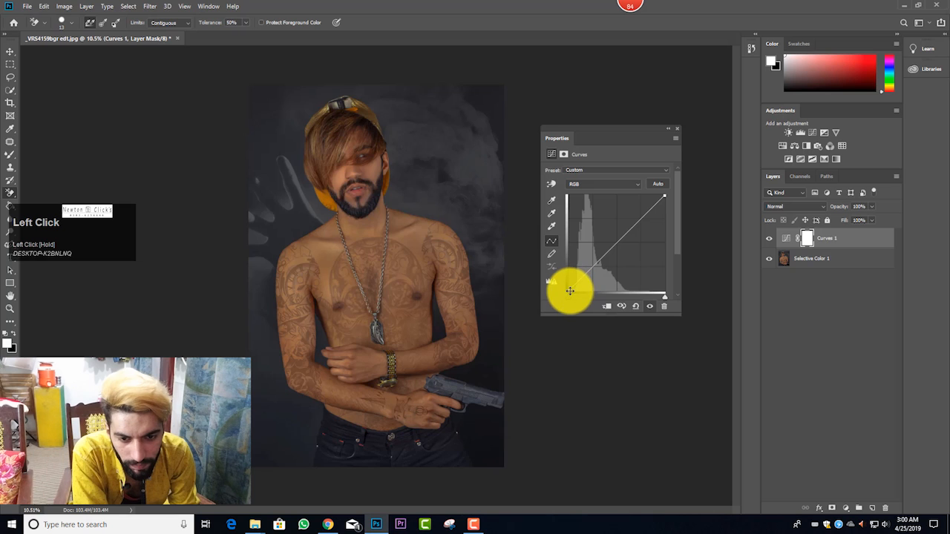
left_click_drag(569, 291, 569, 291)
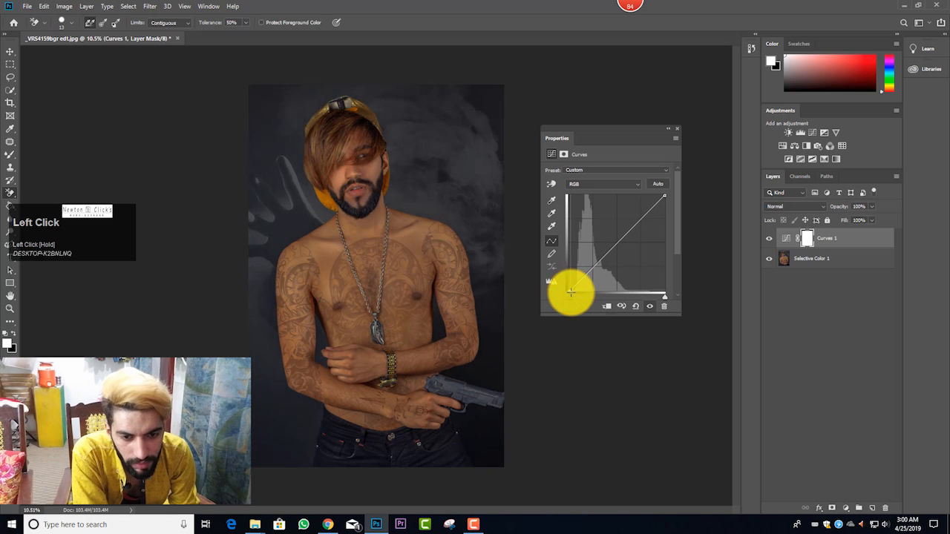
Step: In the Red channel curve, lower the white endpoint slightly and shift the black endpoint slightly inward
left_click(596, 201)
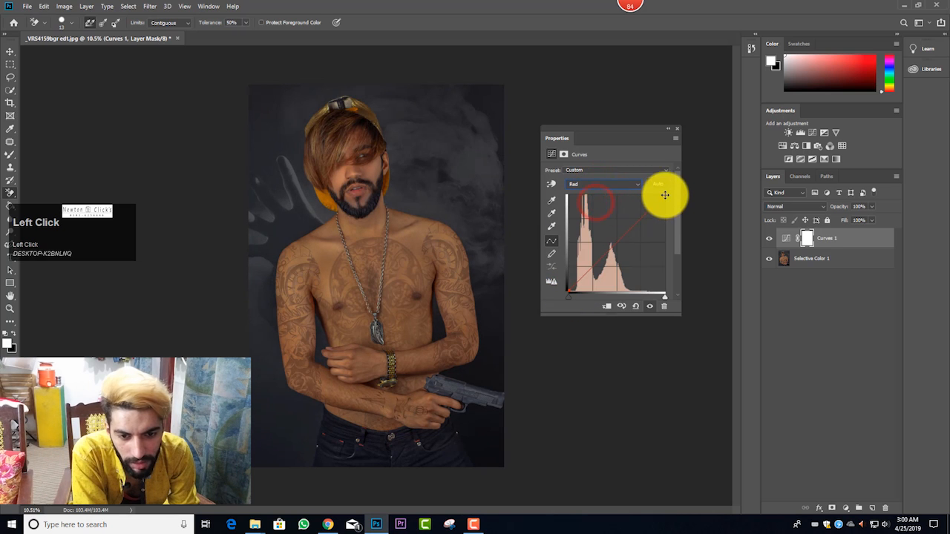
left_click_drag(666, 200, 665, 200)
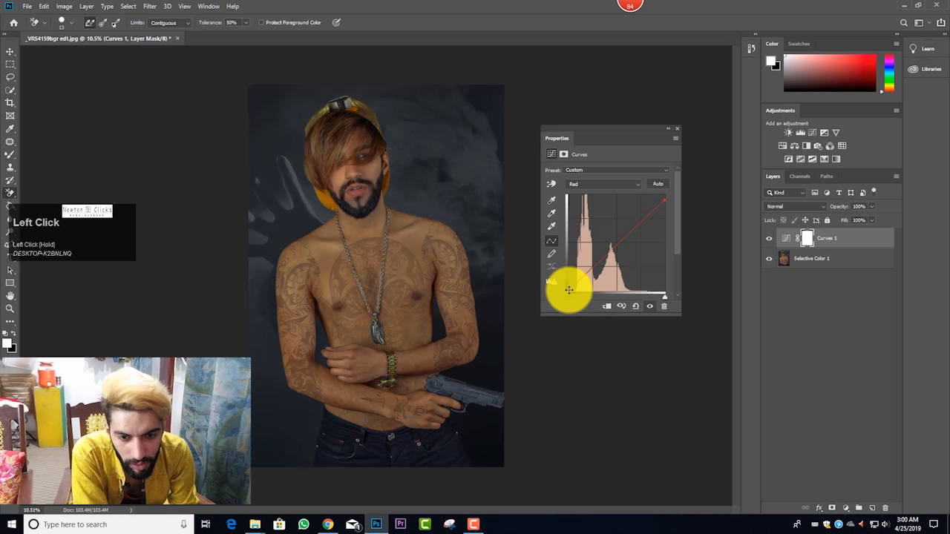
left_click_drag(568, 289, 570, 291)
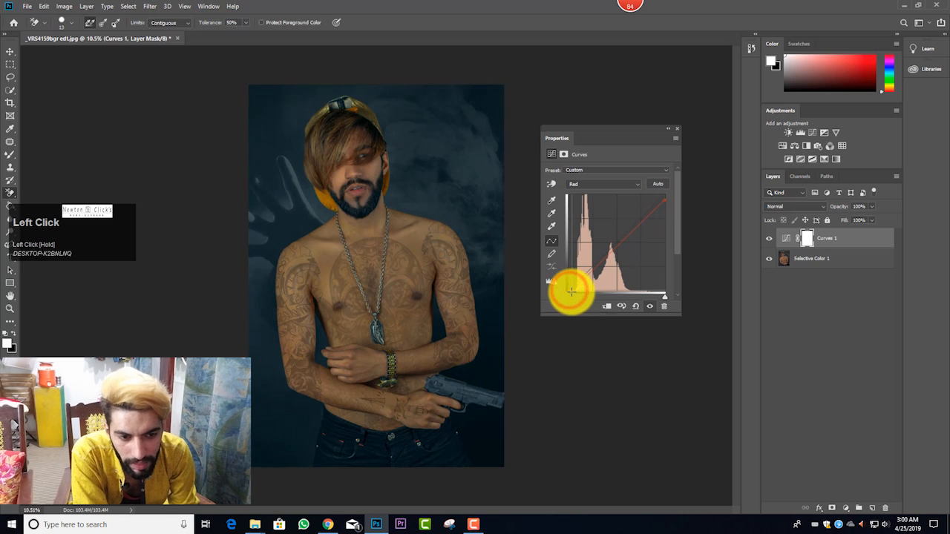
Step: Fine-tune the white and black endpoints of the Green channel curve with very small shifts
left_click(609, 186)
left_click(604, 207)
left_click_drag(667, 196, 665, 195)
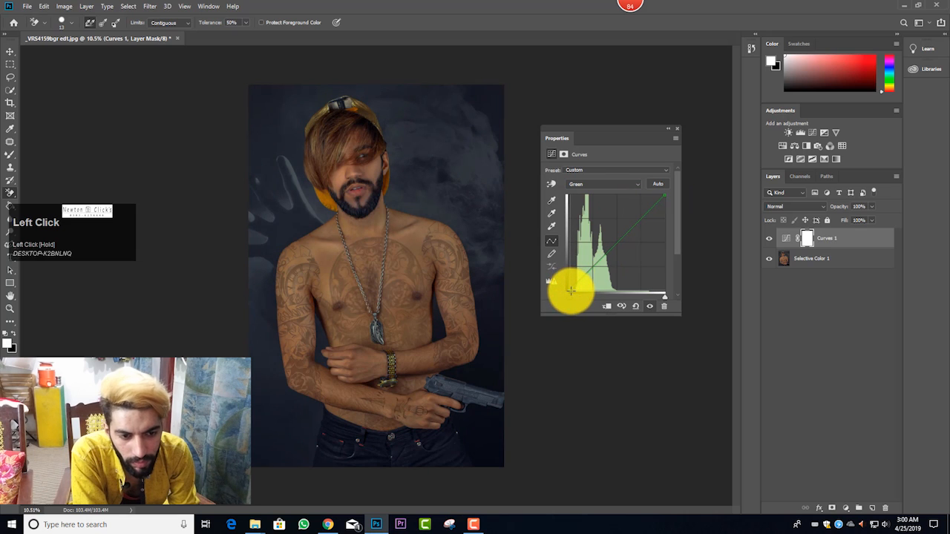
left_click_drag(569, 289, 570, 290)
Step: In the Blue channel curve, lower the white endpoint slightly, nudge the black endpoint inward and close the Curves settings
left_click(598, 186)
left_click(594, 218)
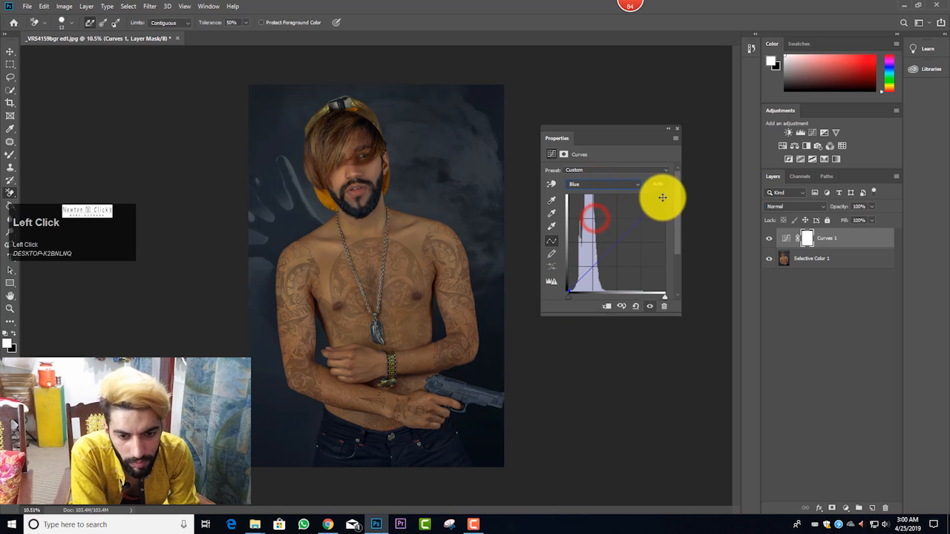
left_click_drag(667, 199, 666, 198)
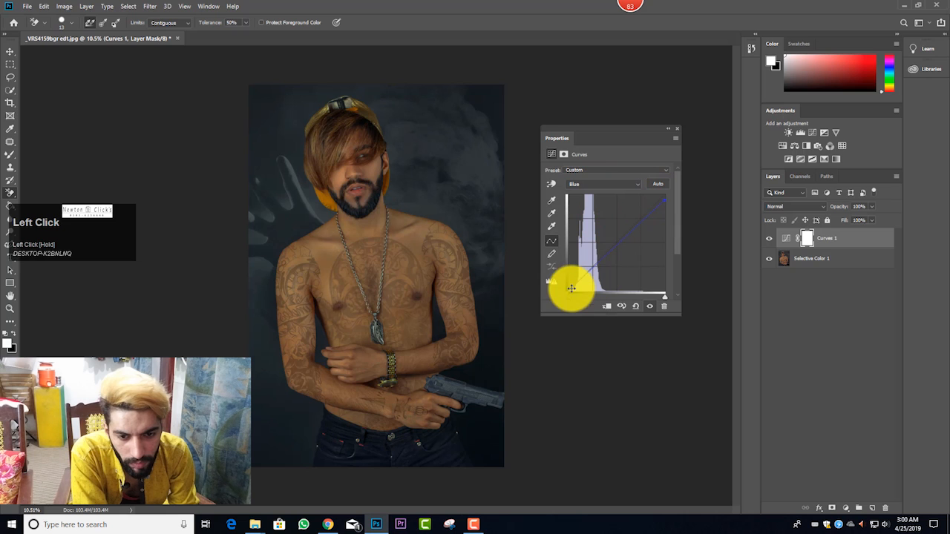
left_click_drag(567, 291, 568, 291)
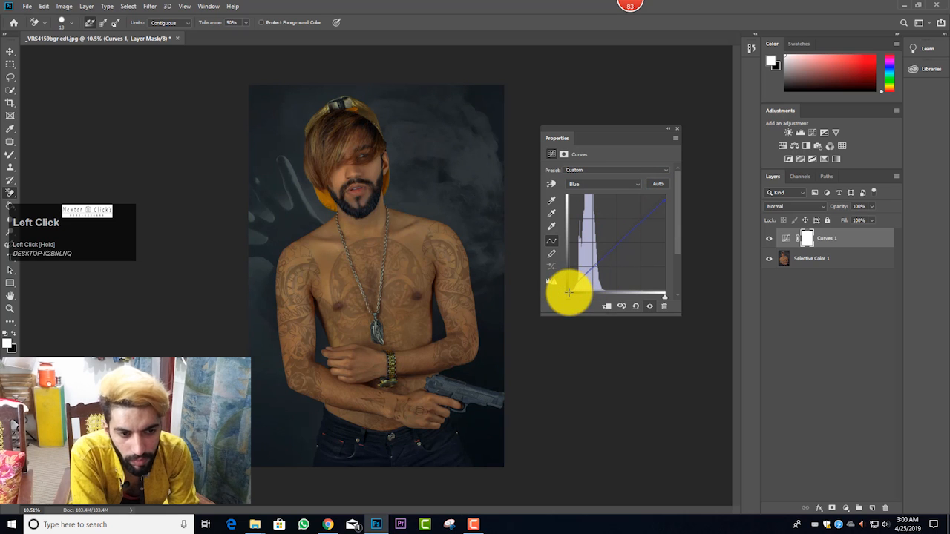
left_click(676, 128)
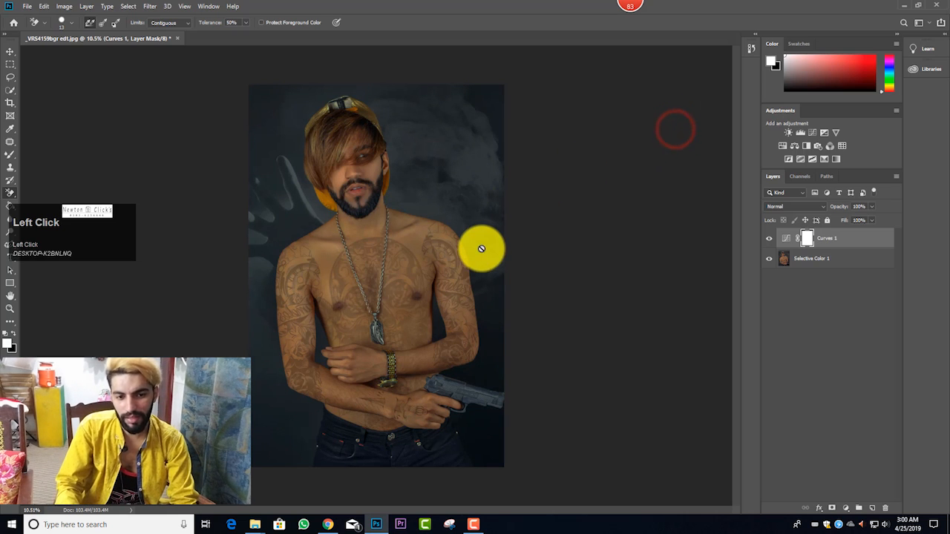
left_click(435, 244)
left_click(459, 193)
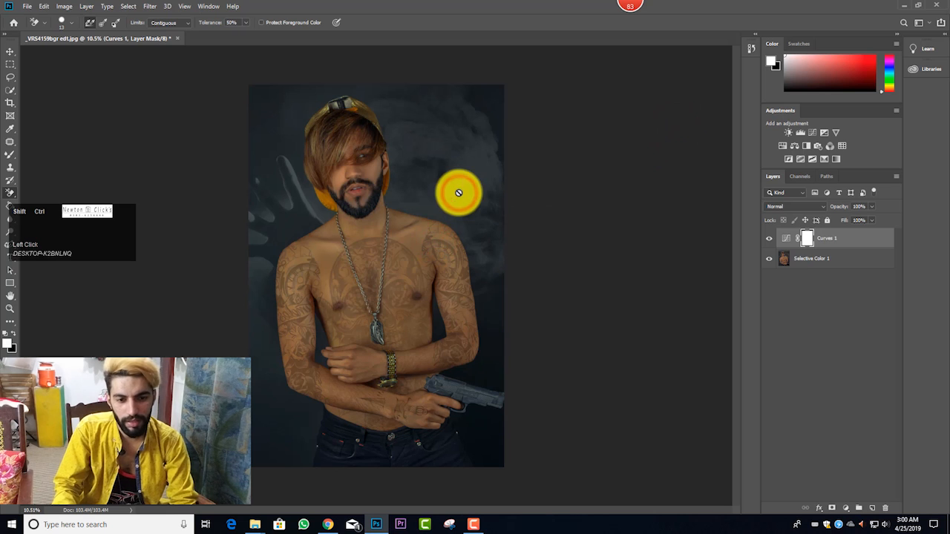
Step: Merge the Curves adjustment and the image into a single layer
key("ctrl+shift+e")
left_click(443, 218)
scroll(495, 225, "up", 1)
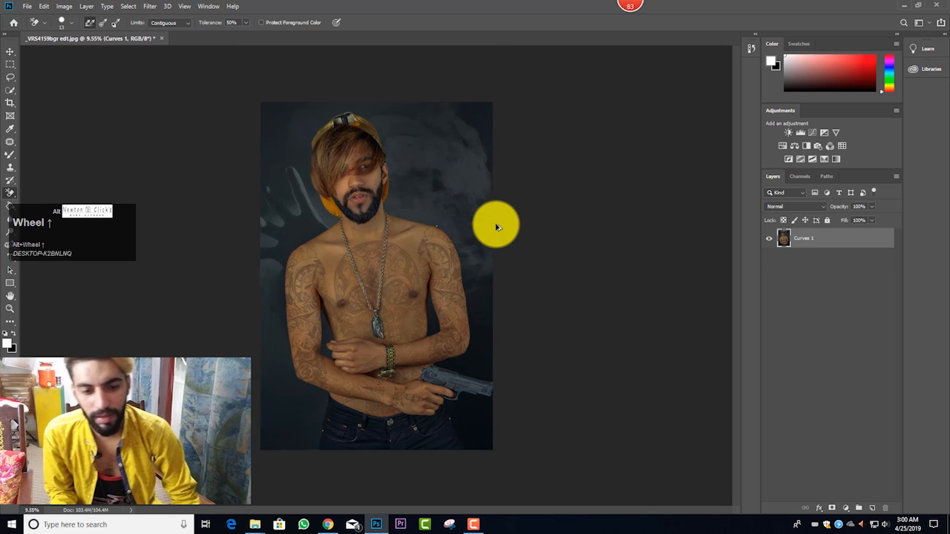
scroll(495, 227, "up", 2)
scroll(498, 222, "down", 1)
scroll(499, 221, "up", 1)
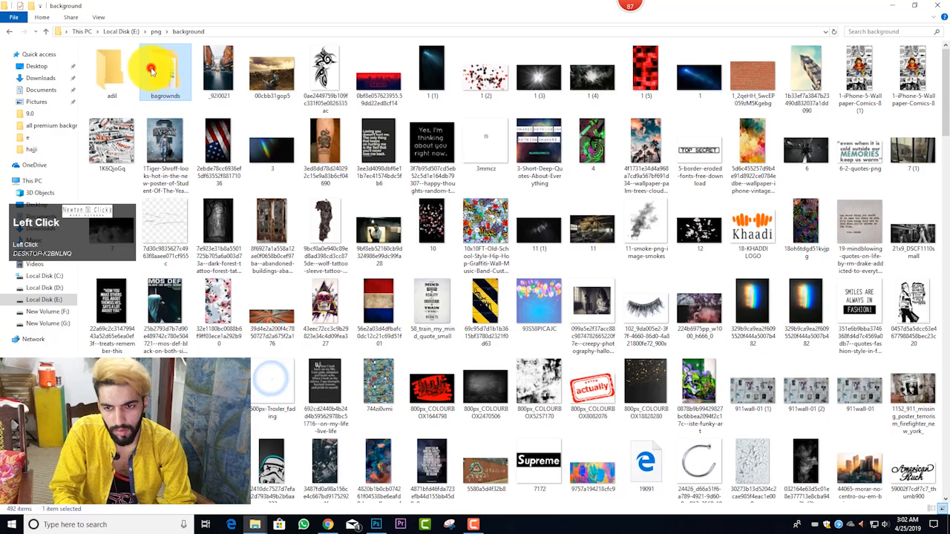
Step: Place the TOP SECRET stamp image 5-border-eroded-fonts-free-download from the background folder into the portrait
double_click(152, 65)
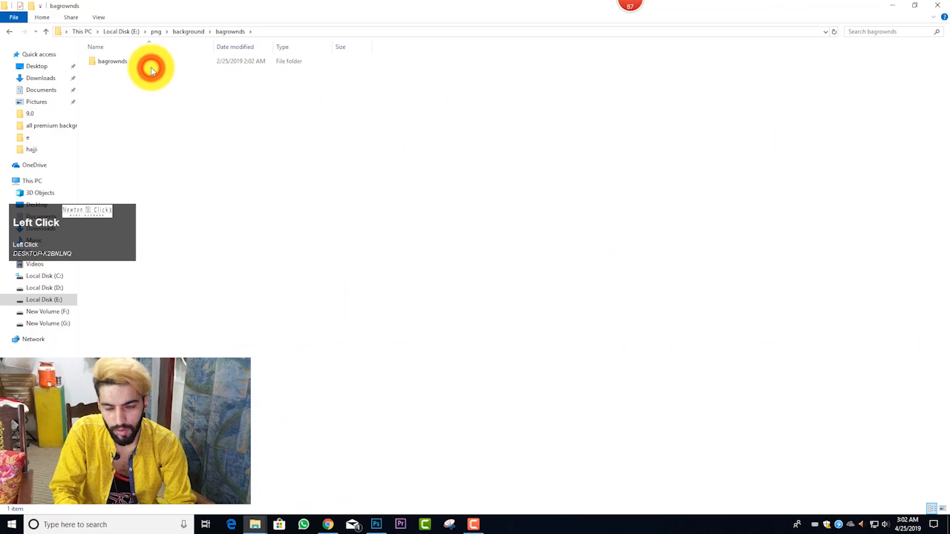
left_click(46, 33)
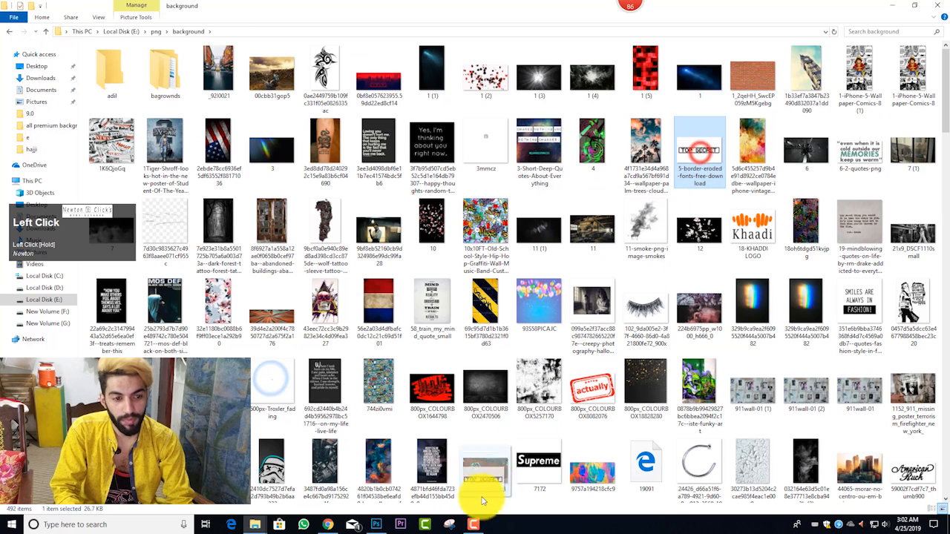
left_click(377, 524)
left_click_drag(376, 525, 391, 369)
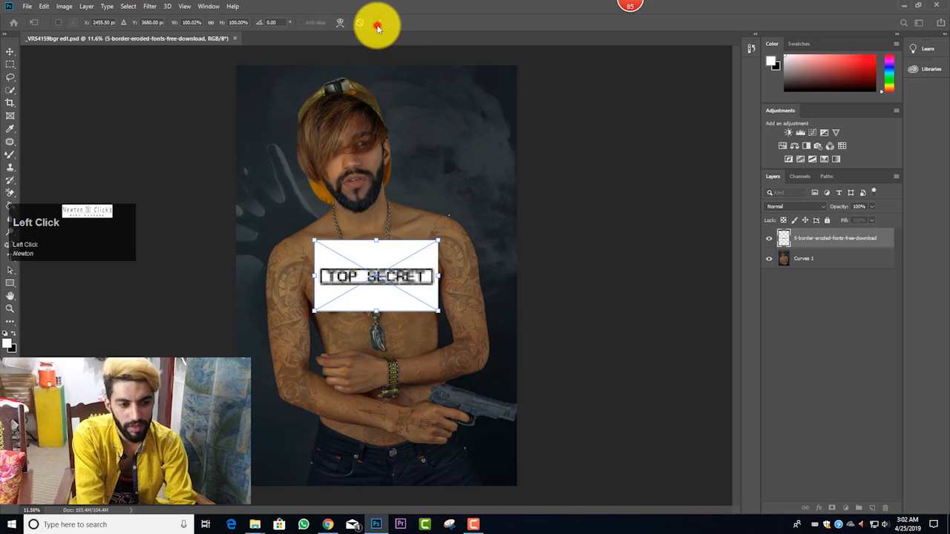
left_click(378, 26)
Step: Set the TOP SECRET layer's blend mode to Divide
left_click(792, 209)
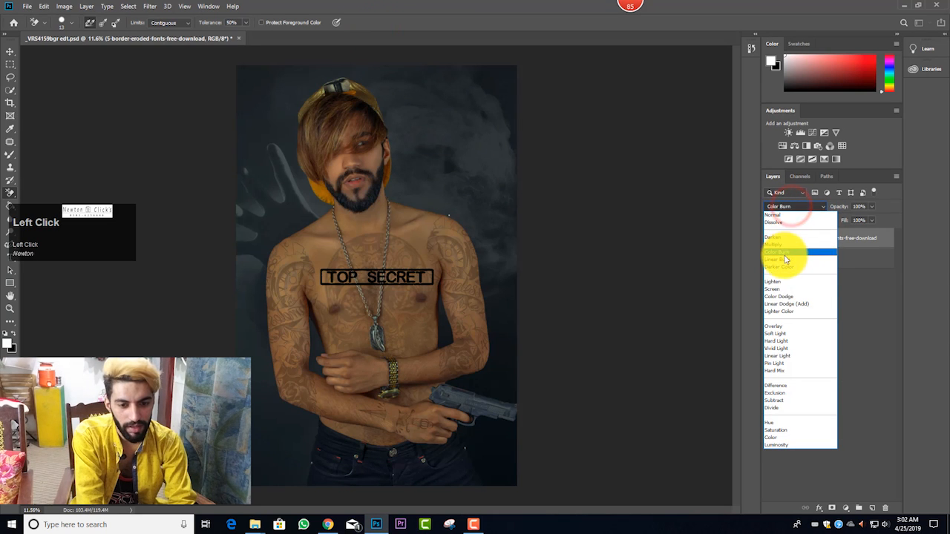
left_click(785, 408)
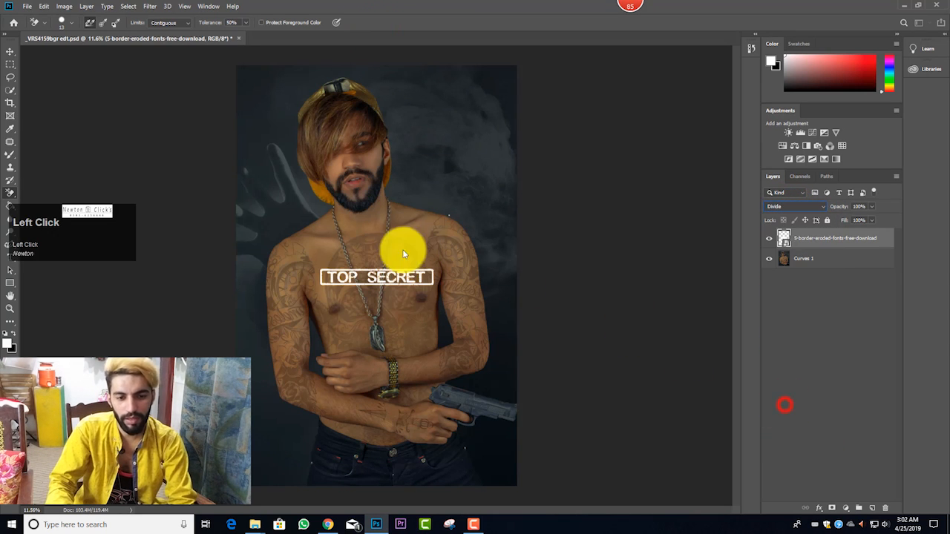
left_click(427, 268)
left_click(465, 204)
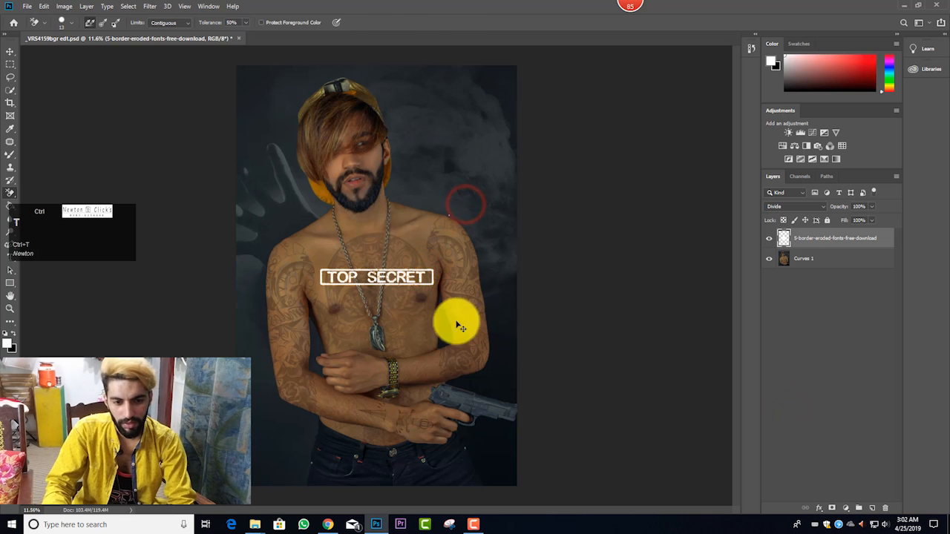
Step: Scale the TOP SECRET stamp to about 218% and position it across the man's lower torso
key("ctrl+t")
left_click_drag(438, 239, 534, 160)
left_click_drag(496, 206, 527, 221)
left_click_drag(480, 248, 472, 263)
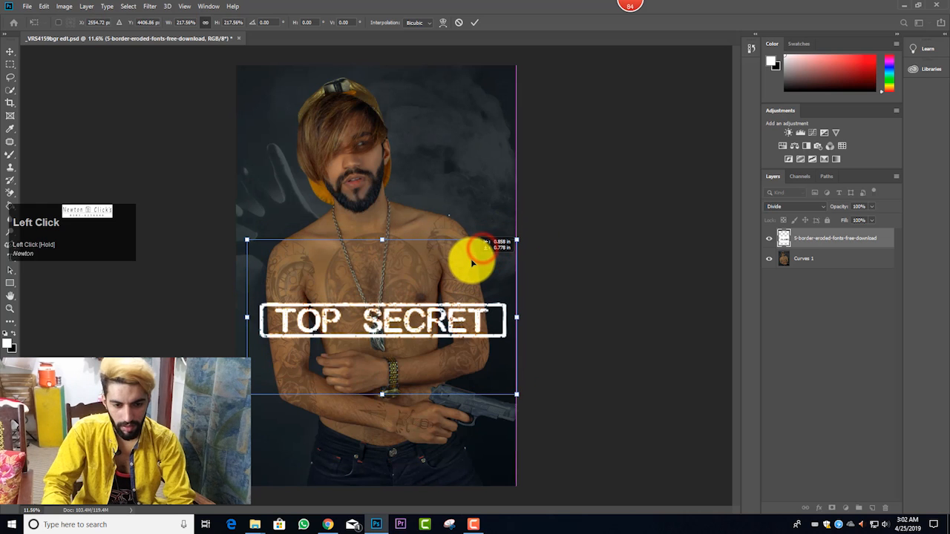
left_click(476, 22)
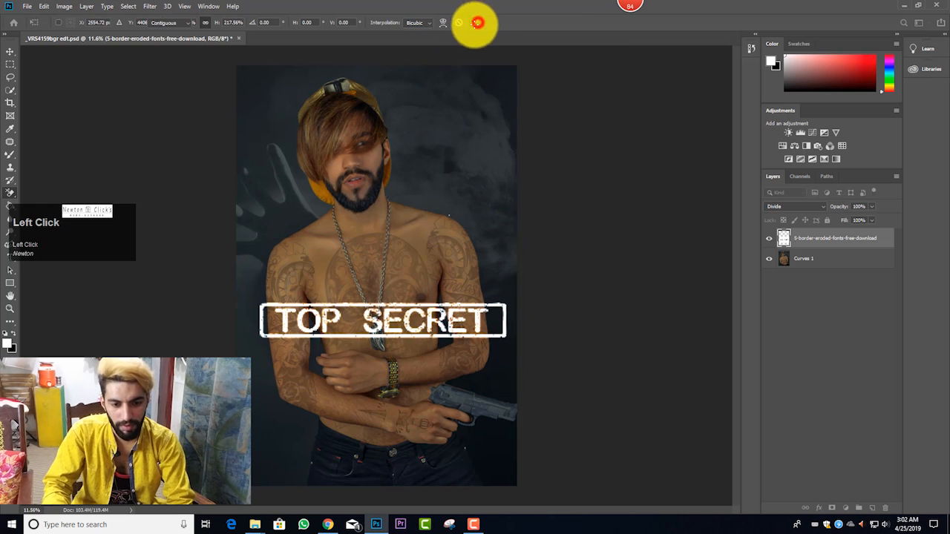
Step: Lower the TOP SECRET layer's opacity to 52%
scroll(488, 256, "up", 2)
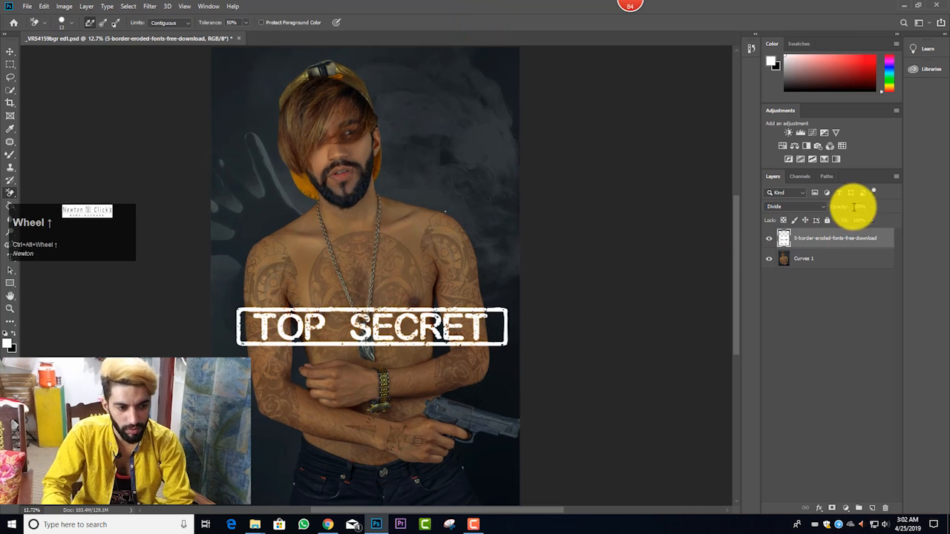
left_click(871, 209)
left_click(850, 217)
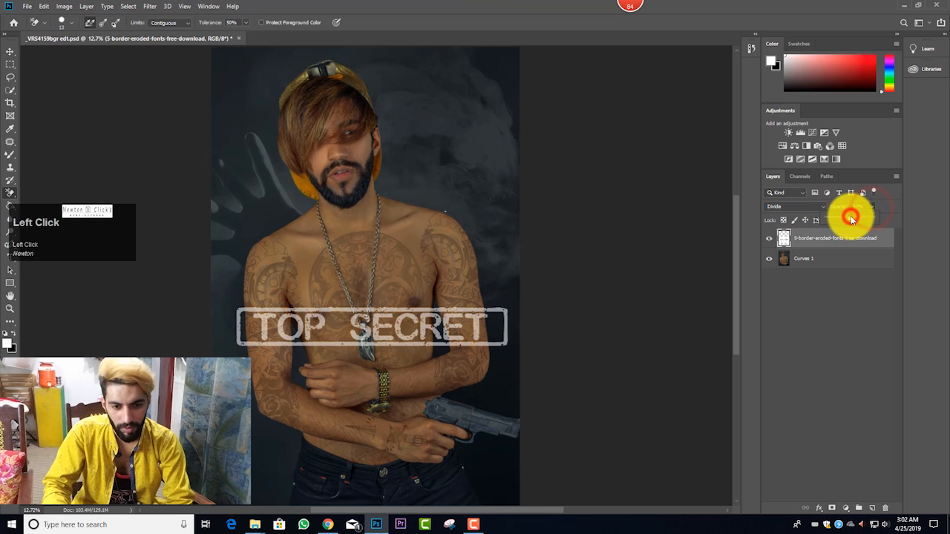
scroll(544, 250, "down", 2)
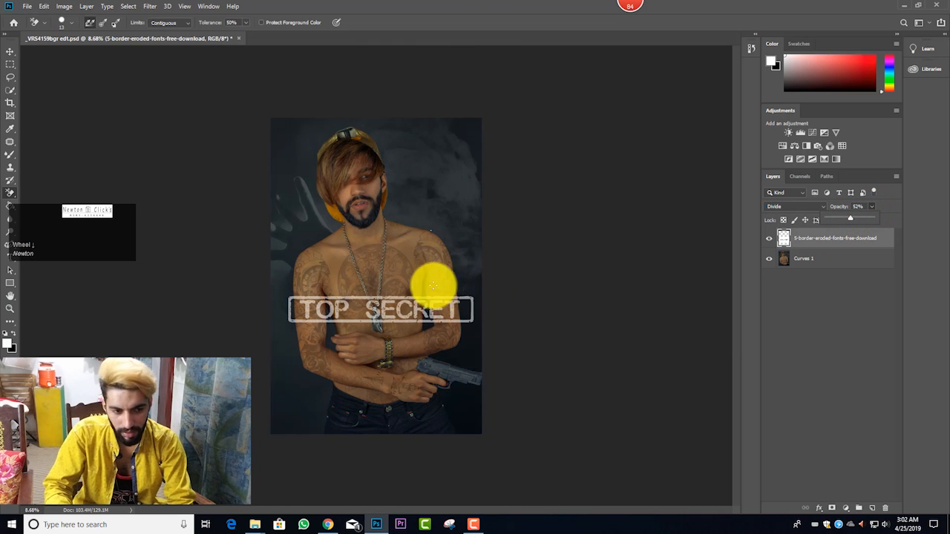
Step: Transform the TOP SECRET stamp to about 102% width and 110% height, placing it just above the folded arms
key("ctrl+t")
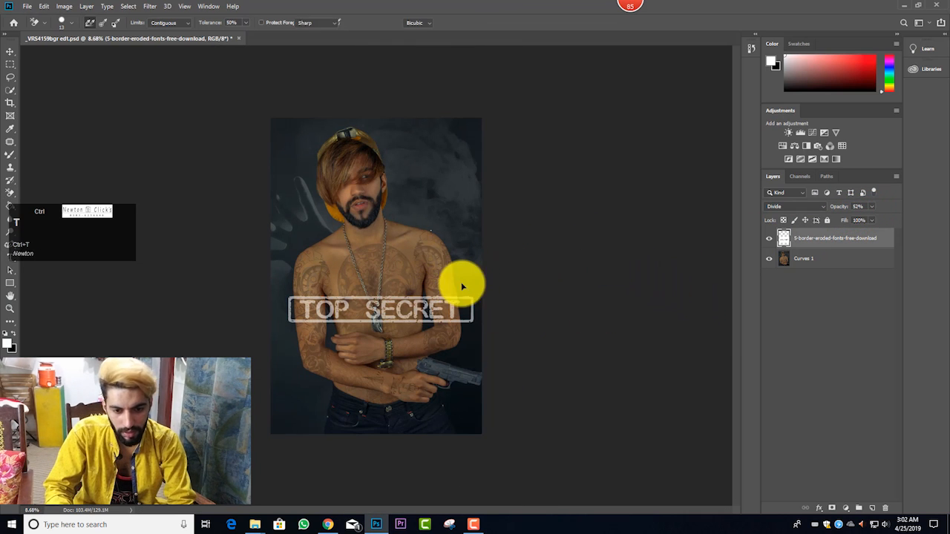
left_click_drag(437, 311, 423, 282)
left_click_drag(471, 227, 477, 223)
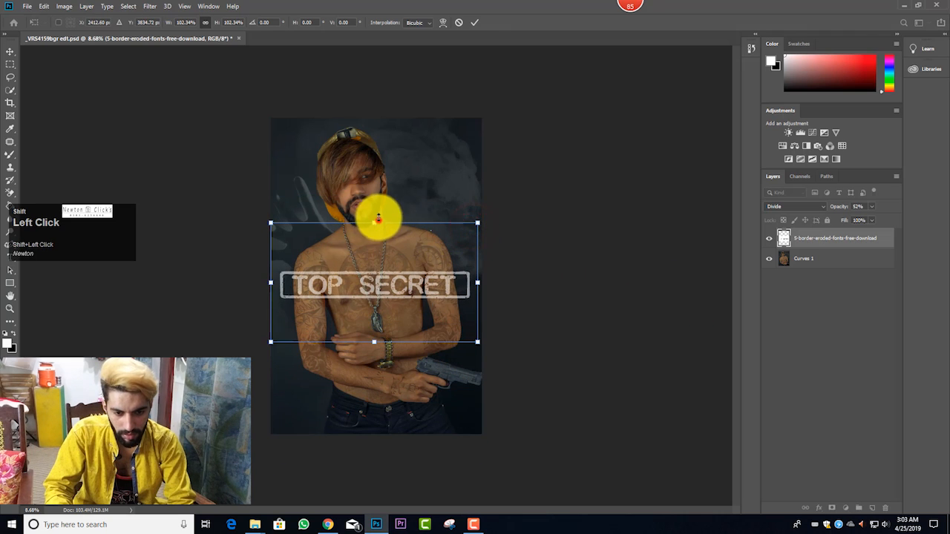
left_click_drag(378, 218, 379, 268)
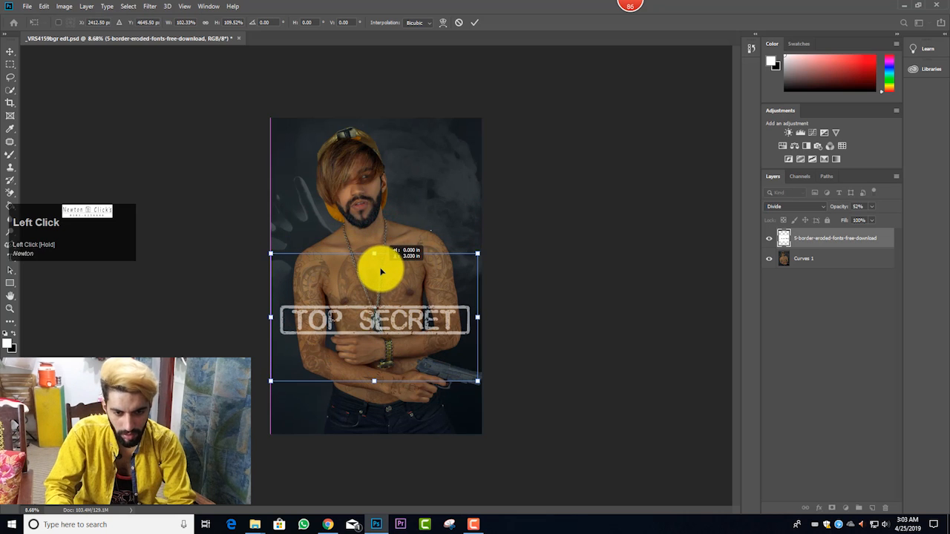
left_click(475, 26)
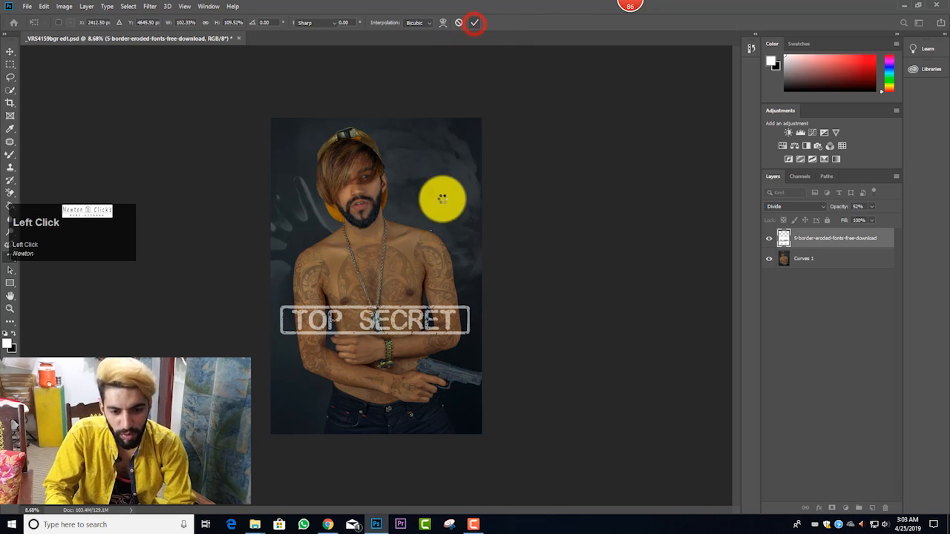
Step: Merge the stamp into the image and extend the canvas above and below to about 25.66 in tall with the Crop tool
scroll(450, 218, "up", 1)
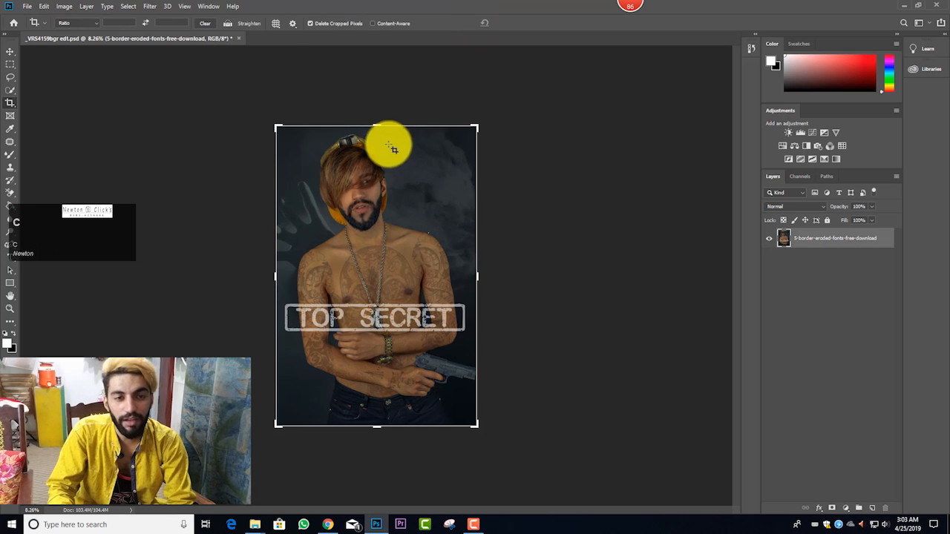
left_click_drag(377, 123, 377, 121)
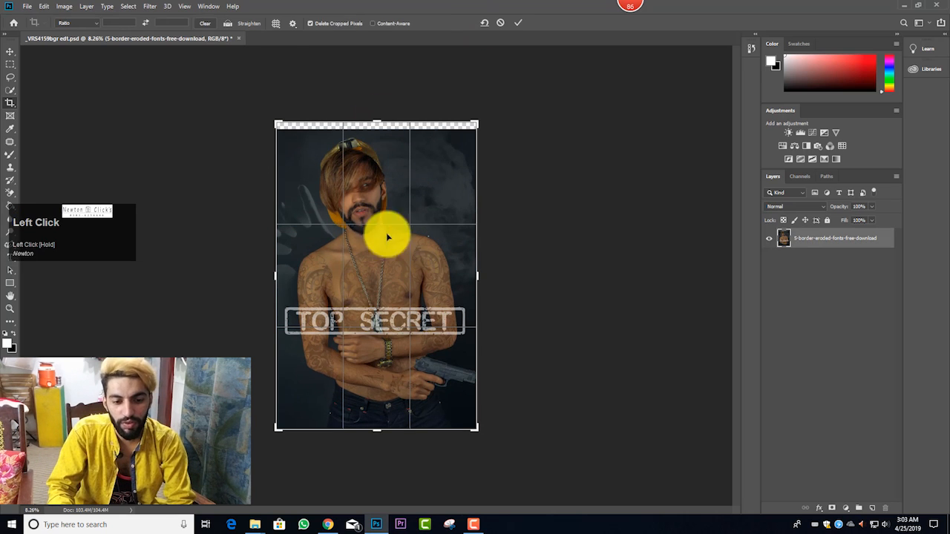
left_click_drag(376, 432, 377, 435)
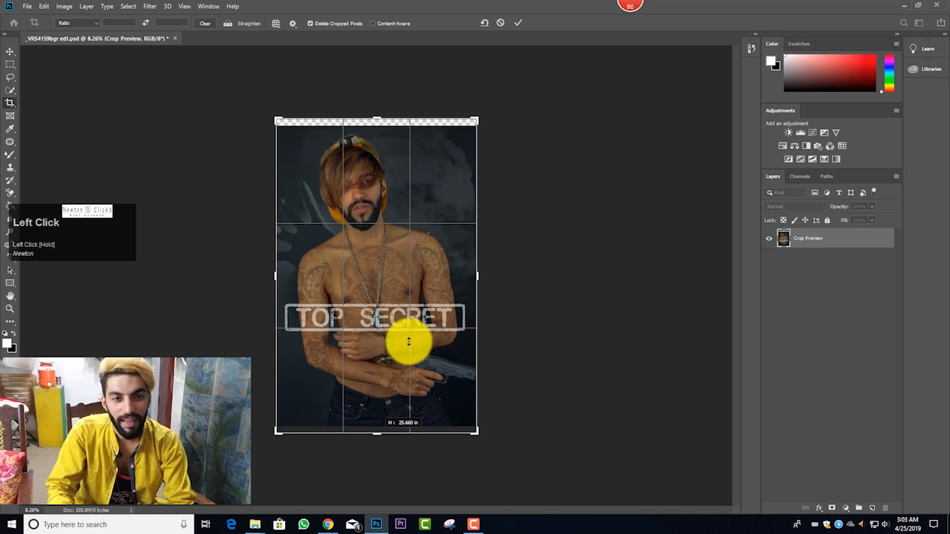
left_click(517, 23)
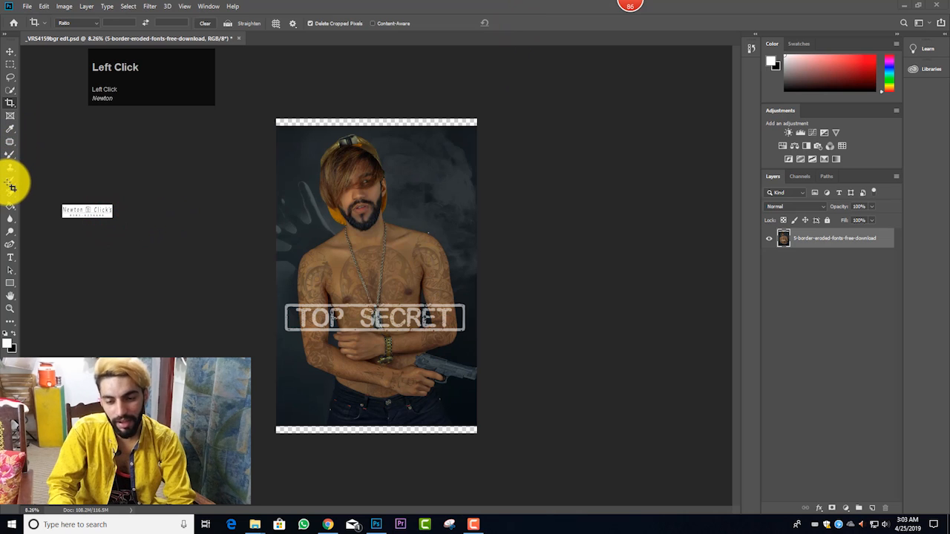
Step: Fill the transparent strips above and below the portrait with black using the Paint Bucket
left_click(31, 220)
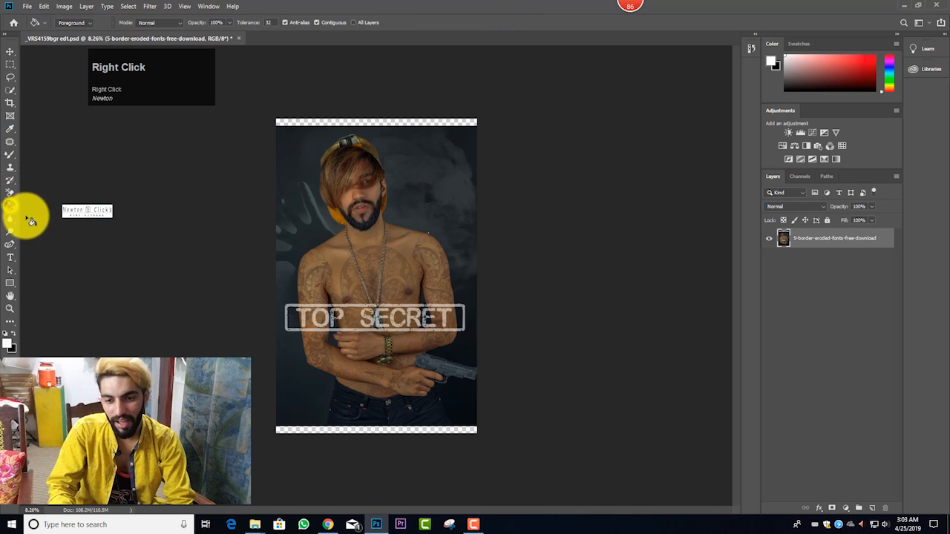
right_click(12, 210)
left_click(27, 225)
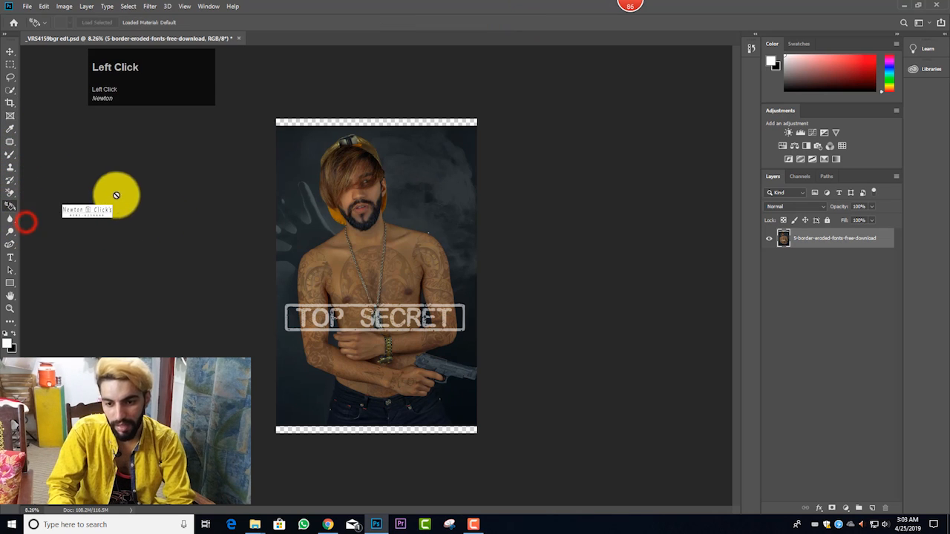
key("x")
right_click(12, 209)
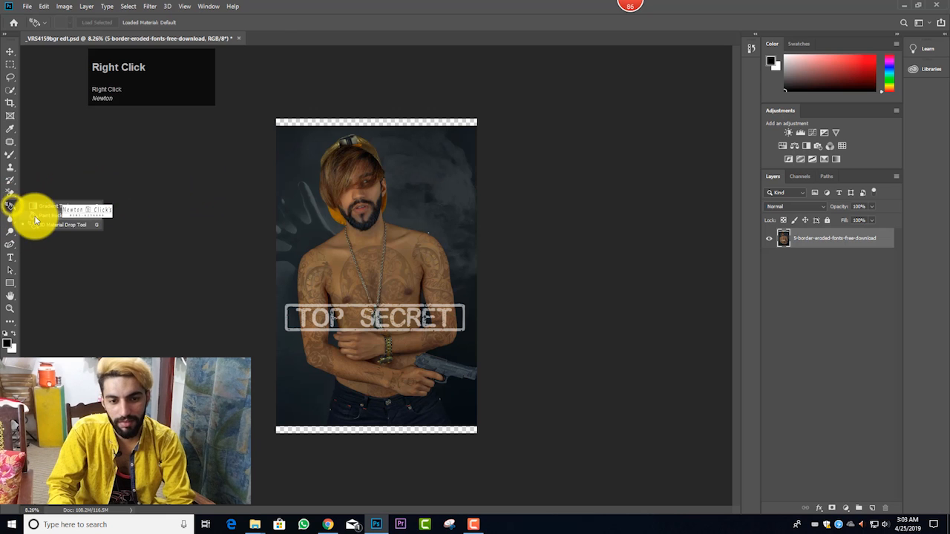
left_click(34, 215)
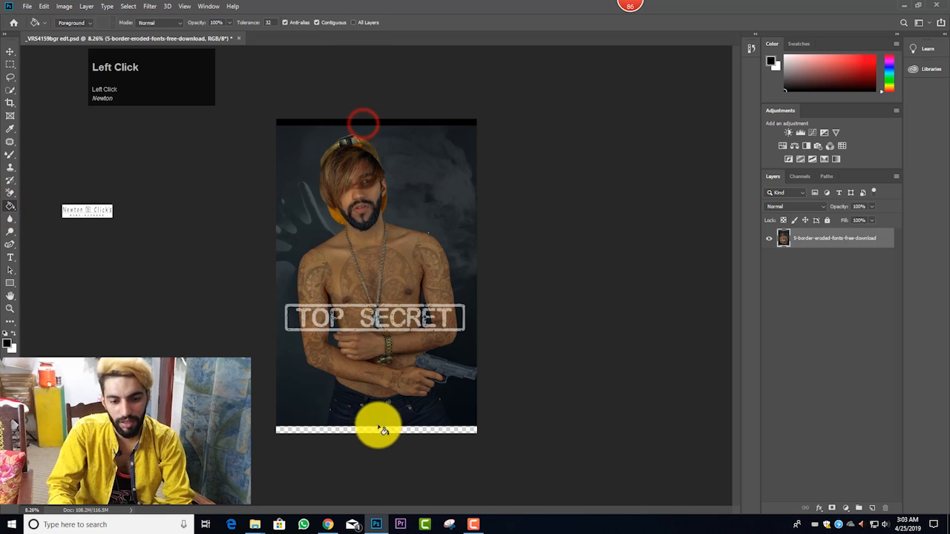
left_click(379, 427)
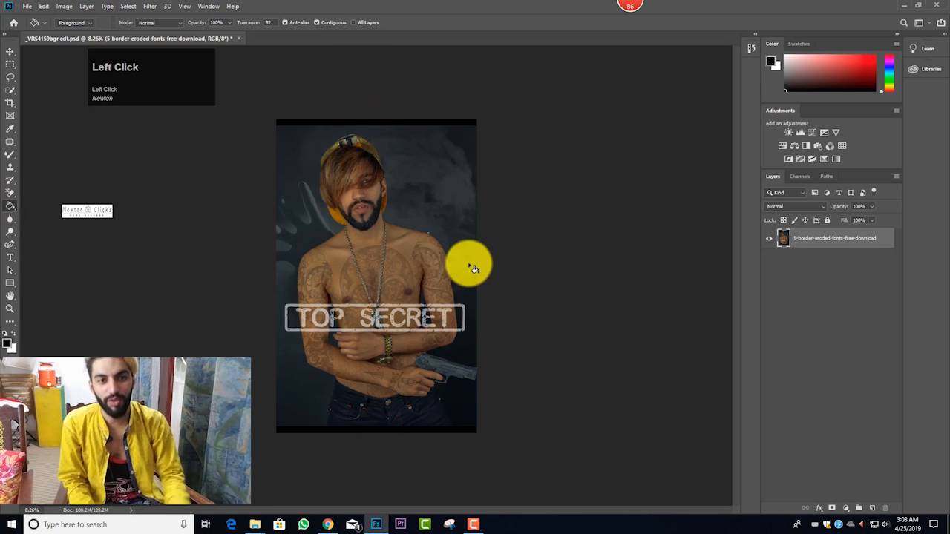